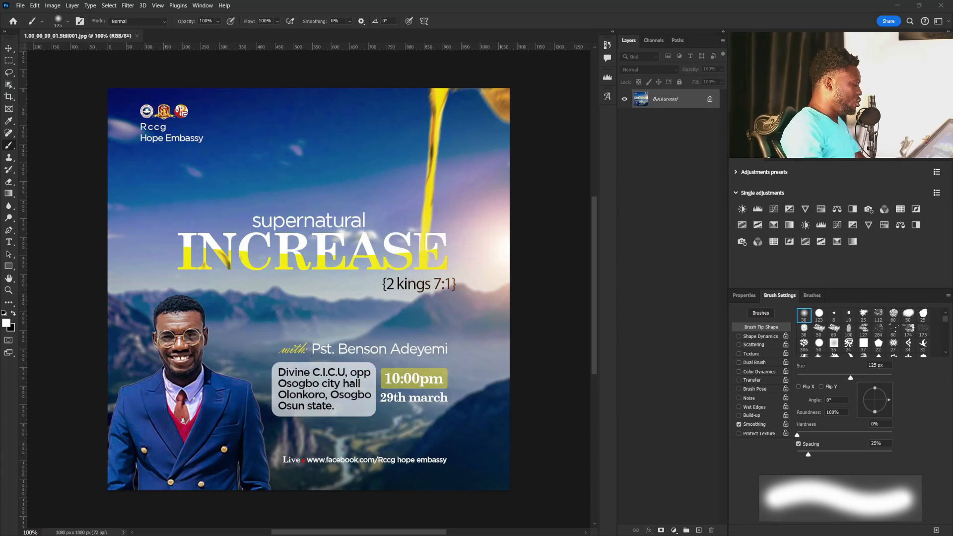
Add two new layers above the background and fill the topmost one with white.
click(699, 530)
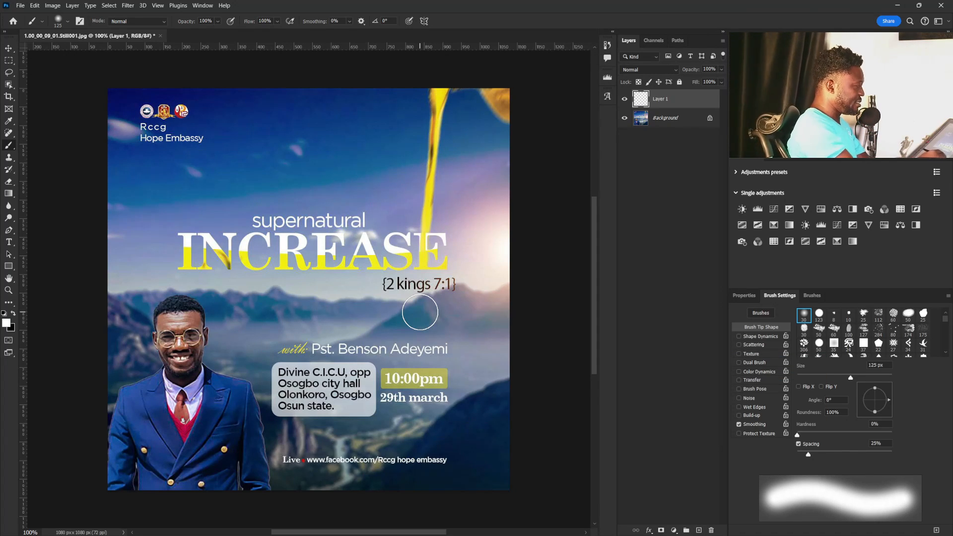
key(bracketleft)
key(bracketleft)
key(bracketleft)
key(bracketleft)
key(bracketleft)
key(bracketleft)
key(bracketleft)
key(bracketleft)
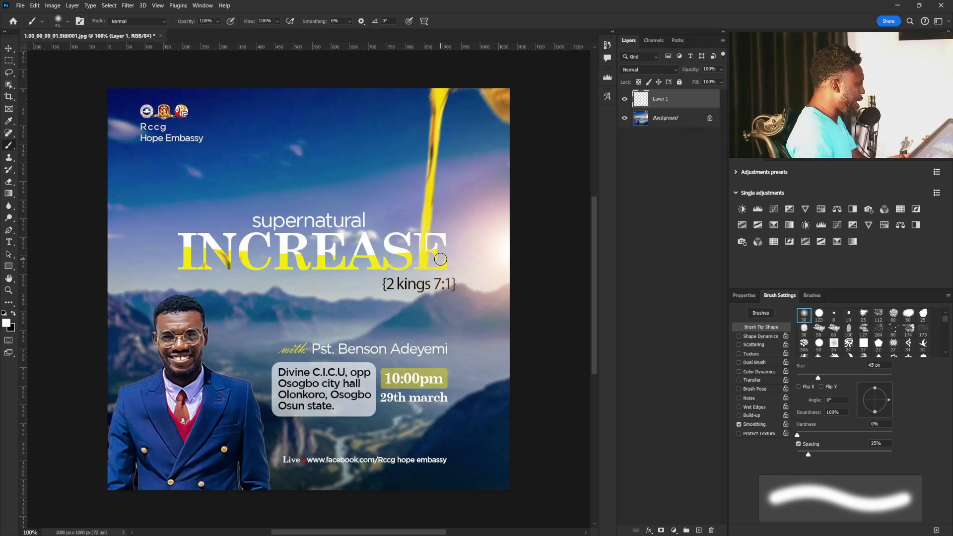
click(699, 530)
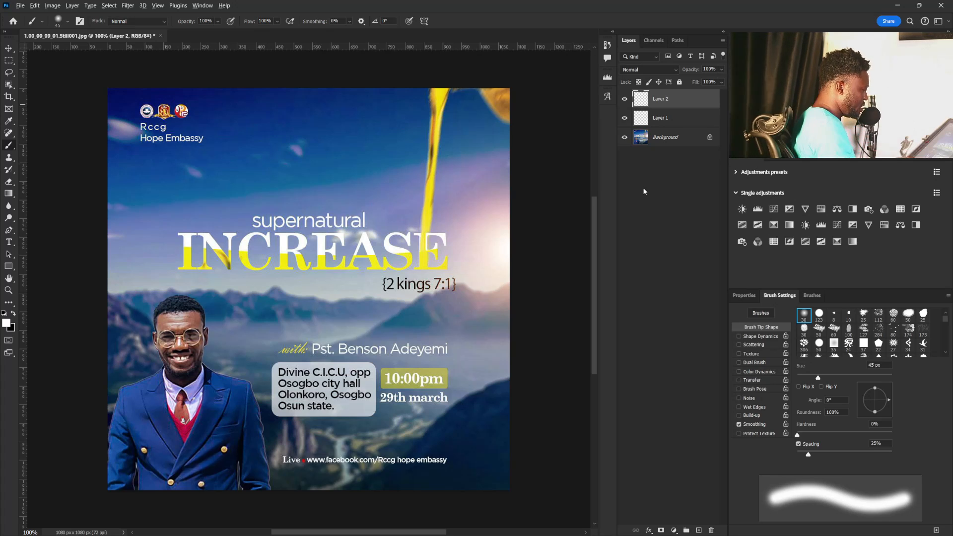
key(alt+BackSpace)
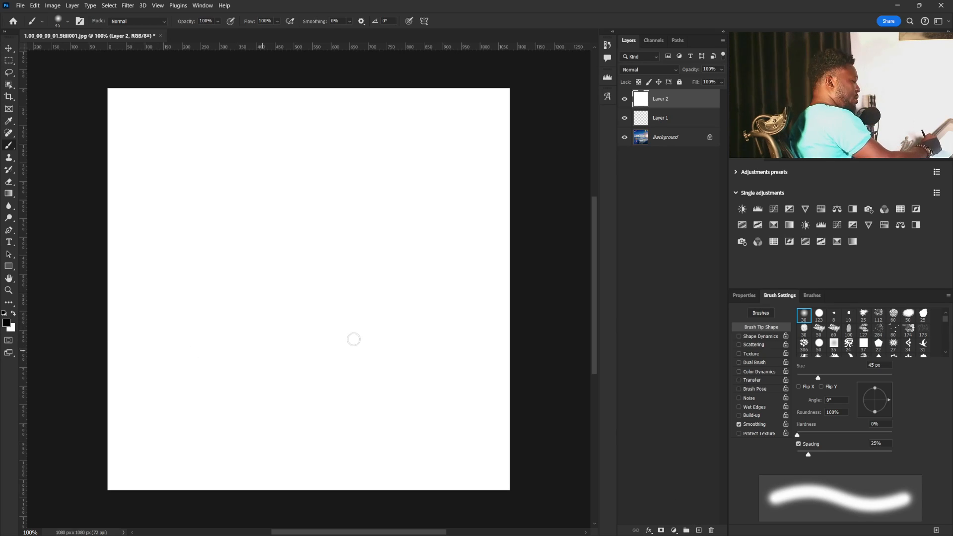
Choose the hard round brush at 100% hardness and reduce its size to 7 px.
click(818, 313)
key(bracketleft)
key(bracketleft)
key(bracketleft)
key(bracketleft)
key(bracketleft)
key(bracketleft)
key(bracketleft)
key(bracketleft)
key(bracketleft)
key(bracketleft)
key(bracketleft)
key(bracketleft)
key(bracketleft)
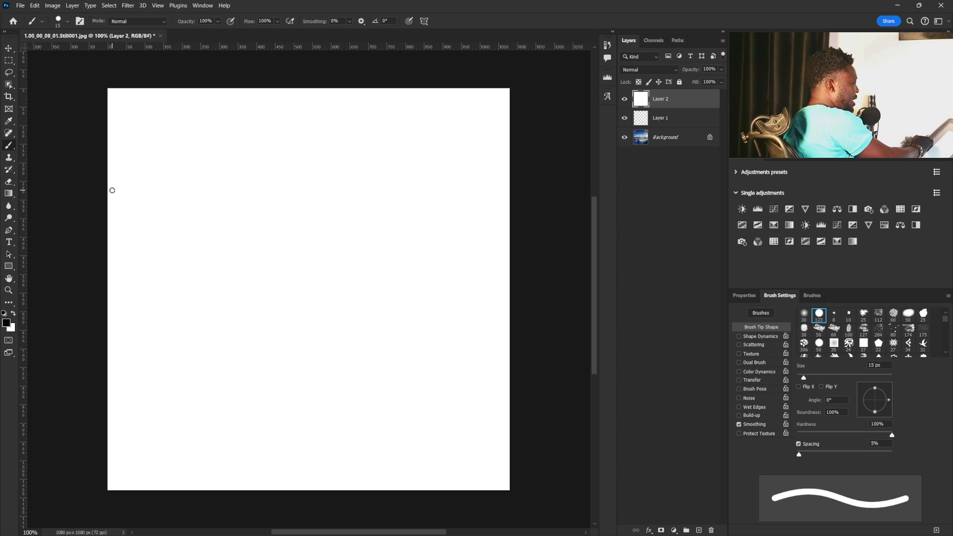
key(bracketleft)
key(bracketleft)
key(bracketleft)
key(bracketleft)
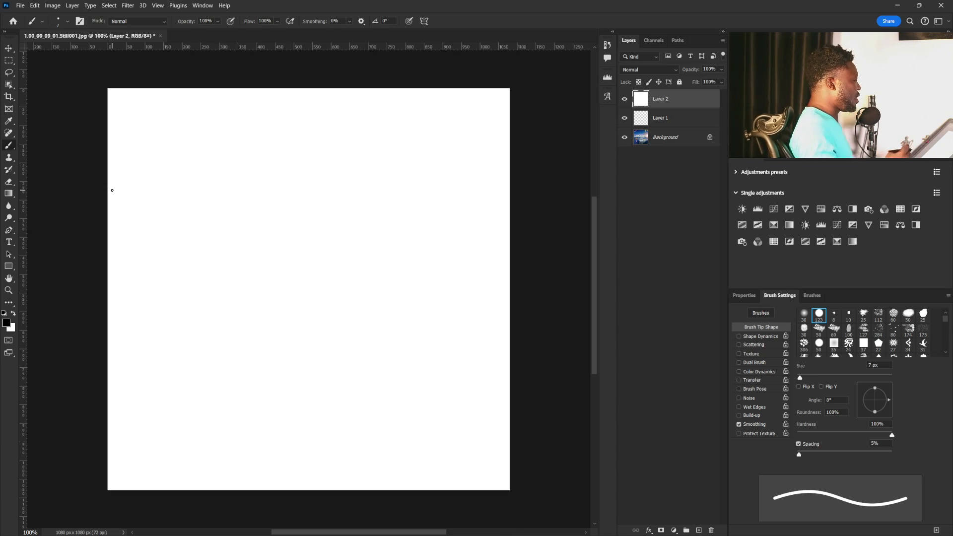
Handwrite the dashed list entries "Overflow" and "Sand" below each other in black on the white layer.
mouse_move(173, 238)
mouse_down()
mouse_move(218, 254)
mouse_move(228, 220)
mouse_up()
mouse_move(249, 233)
mouse_down()
mouse_move(253, 258)
mouse_move(262, 227)
mouse_up()
mouse_move(268, 248)
mouse_down()
mouse_move(290, 229)
mouse_move(304, 272)
mouse_move(323, 229)
mouse_up()
mouse_move(333, 205)
mouse_down()
mouse_move(342, 239)
mouse_move(372, 244)
mouse_move(381, 226)
mouse_up()
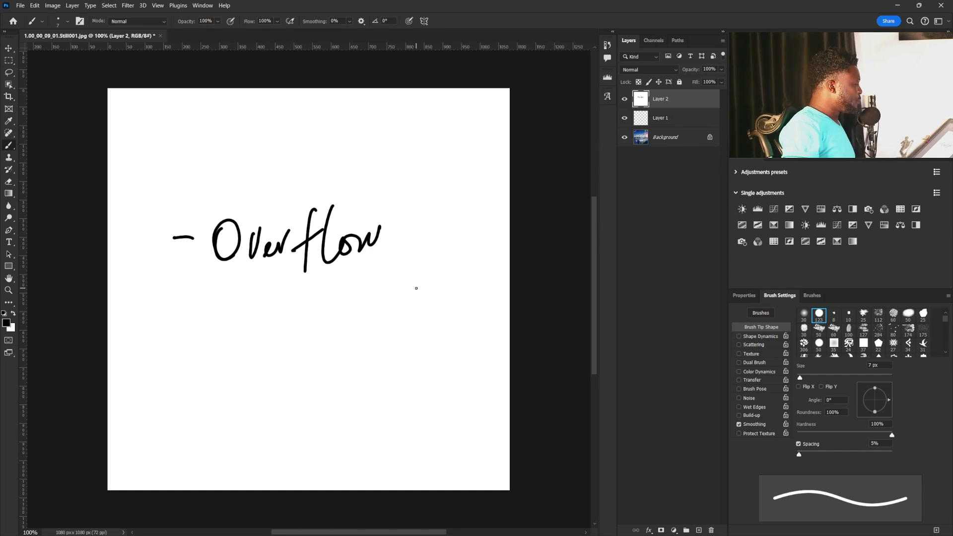
drag(174, 310, 207, 322)
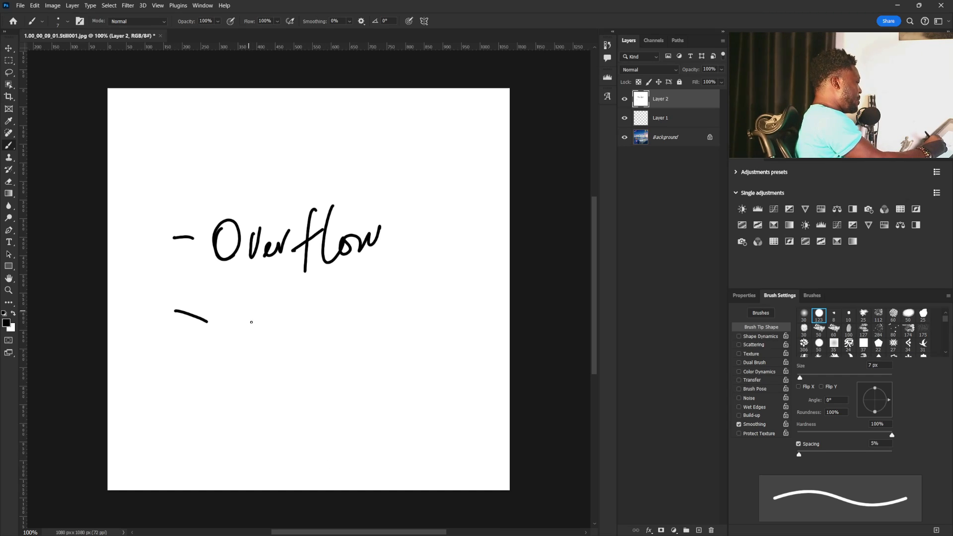
mouse_move(260, 308)
mouse_down()
mouse_move(249, 358)
mouse_move(298, 333)
mouse_move(332, 337)
mouse_move(348, 325)
mouse_move(360, 376)
mouse_up()
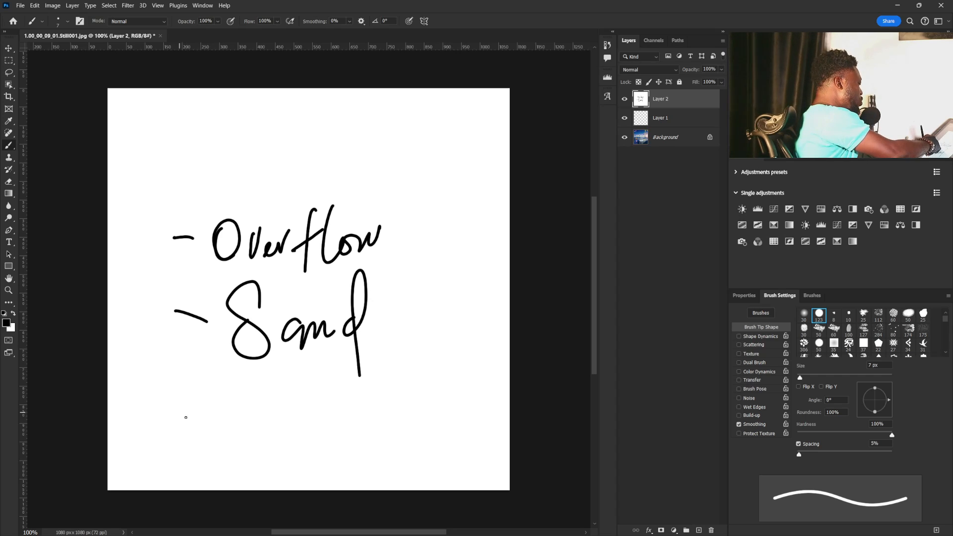
Handwrite a third dashed entry, "Waterfall", below "Sand".
mouse_move(171, 413)
mouse_down()
mouse_move(240, 428)
mouse_move(251, 403)
mouse_move(280, 427)
mouse_up()
drag(278, 383, 281, 429)
drag(265, 399, 296, 386)
mouse_move(280, 417)
mouse_down()
mouse_move(328, 363)
mouse_move(342, 390)
mouse_move(356, 362)
mouse_up()
drag(361, 414, 378, 442)
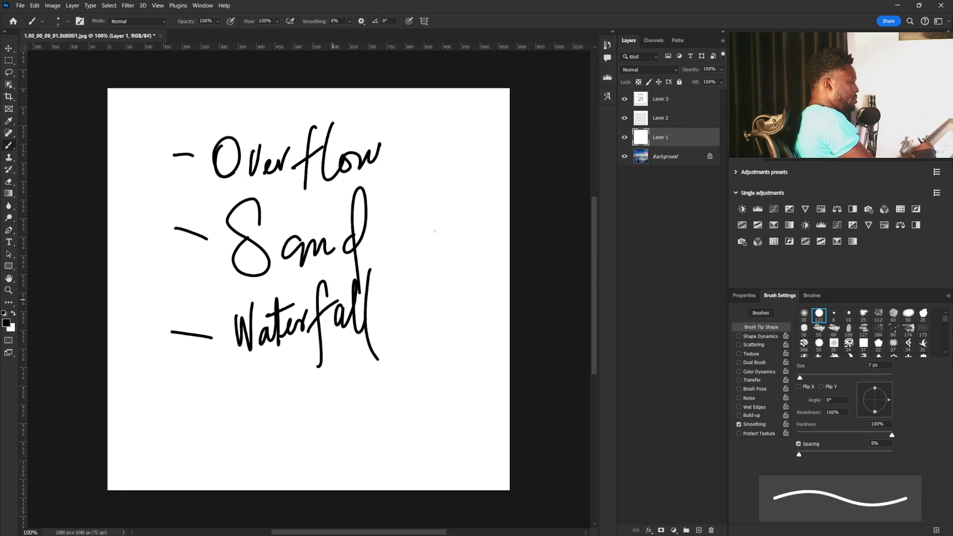
Continue the handwritten list with the entries "Ocean" and "River" in the free space below "Waterfall".
click(658, 102)
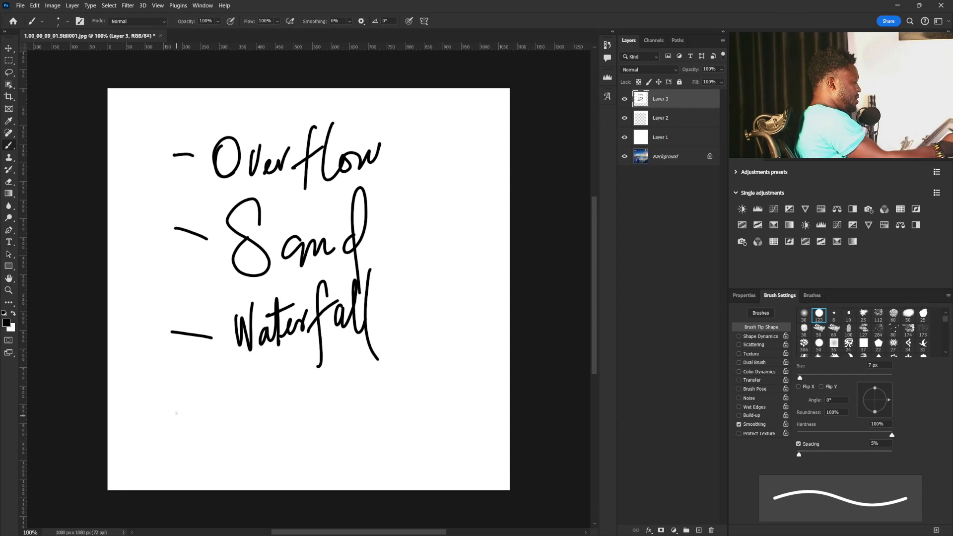
drag(171, 412, 242, 419)
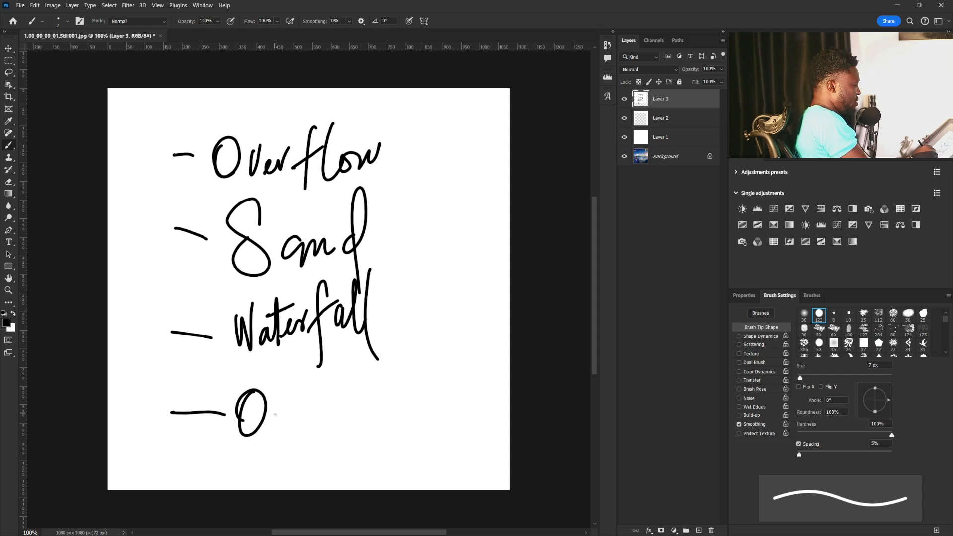
mouse_move(291, 402)
mouse_down()
mouse_move(295, 418)
mouse_move(350, 406)
mouse_up()
mouse_move(148, 462)
mouse_down()
mouse_move(272, 454)
mouse_move(299, 463)
mouse_move(338, 450)
mouse_move(363, 414)
mouse_move(383, 431)
mouse_up()
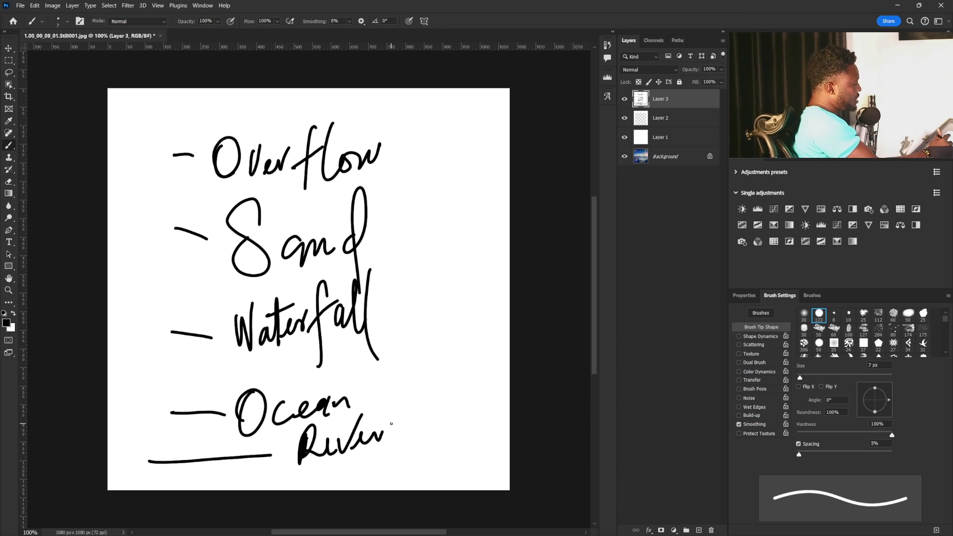
Mark the word "Waterfall" with diagonal strokes rising from its right end.
click(372, 102)
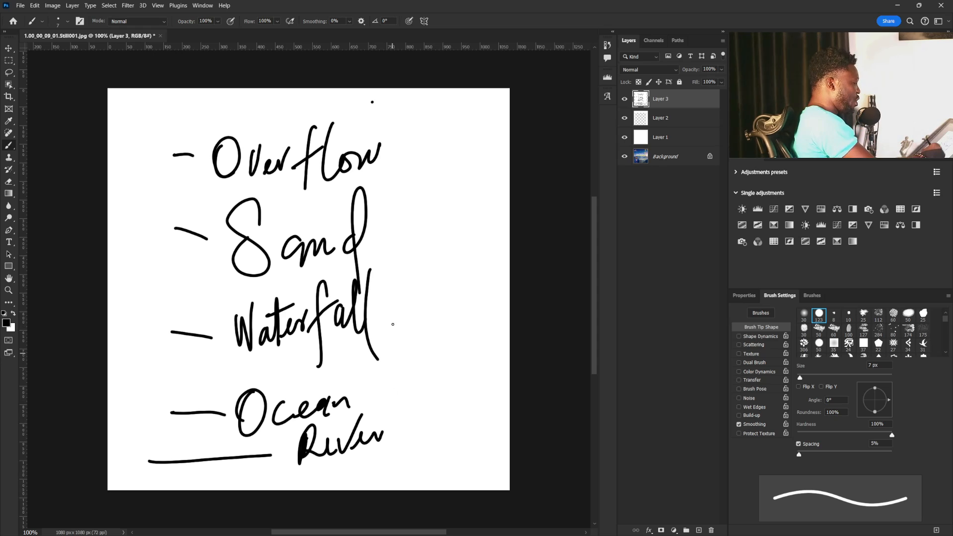
drag(372, 315, 417, 268)
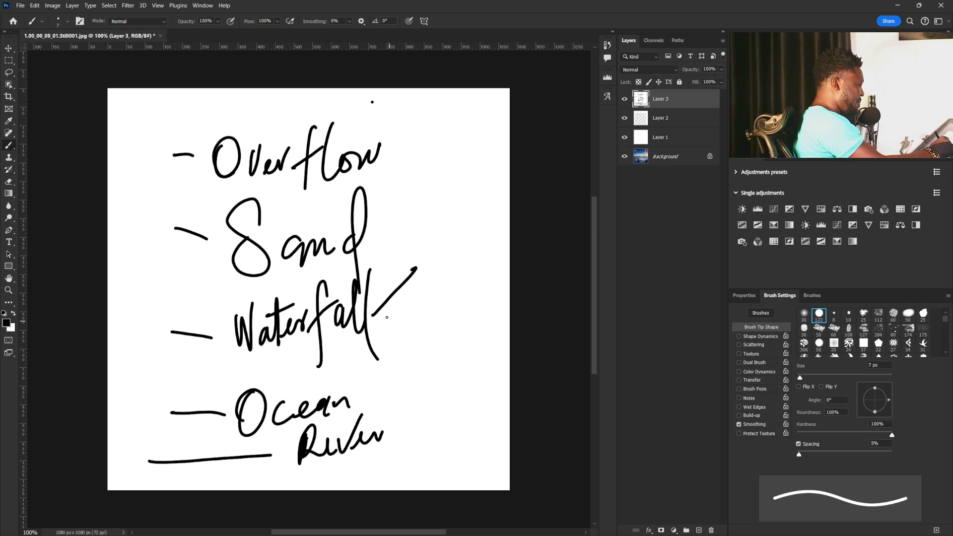
drag(371, 306, 433, 252)
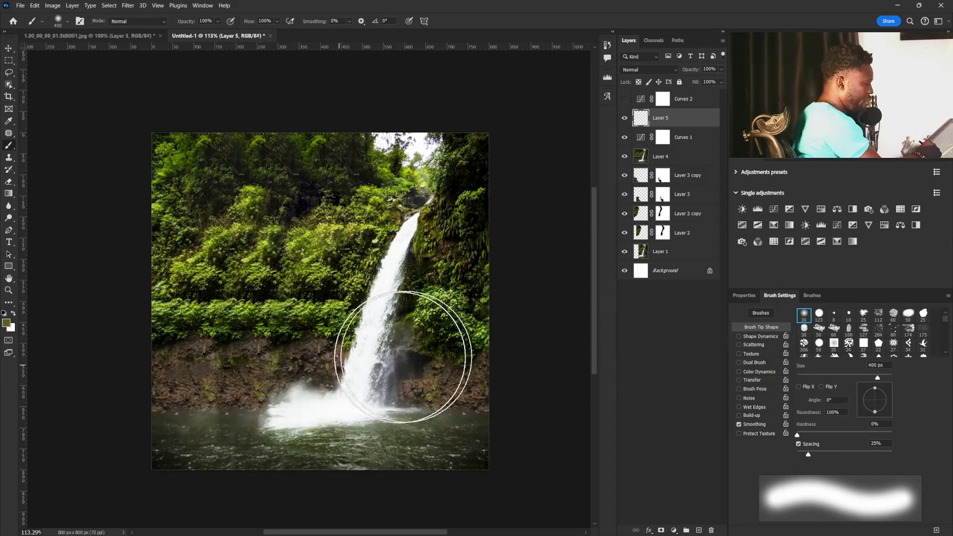
Enable Transfer with pen-pressure opacity for the 400 px soft round brush and set its flow to 100%.
click(737, 380)
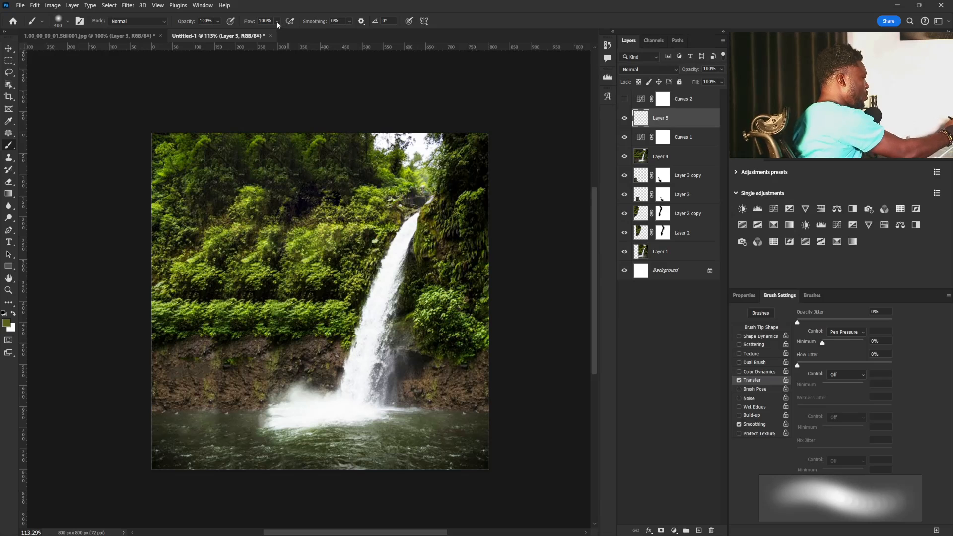
click(246, 32)
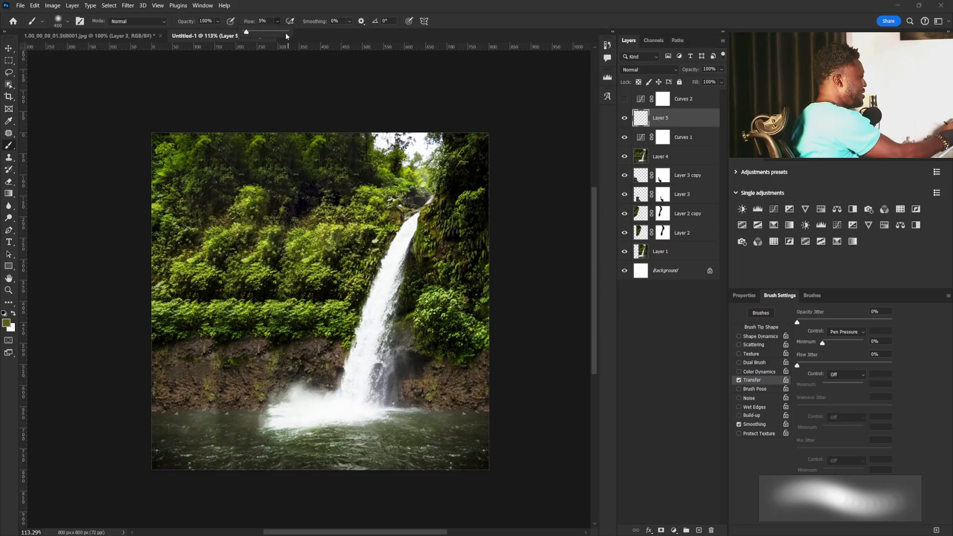
click(277, 21)
drag(279, 33, 349, 27)
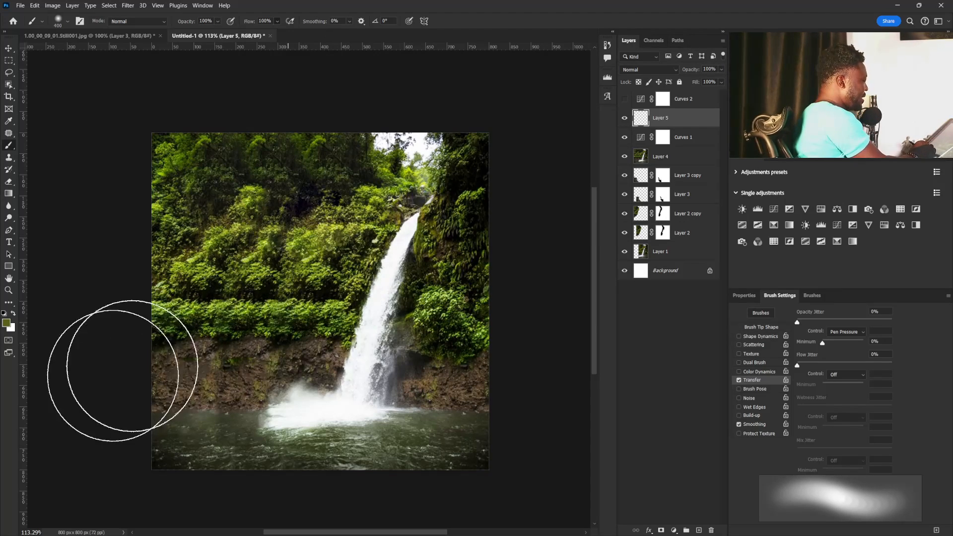
Paint a soft olive-green haze on Layer 5 over the foliage and rocks left of the waterfall.
drag(136, 400, 318, 205)
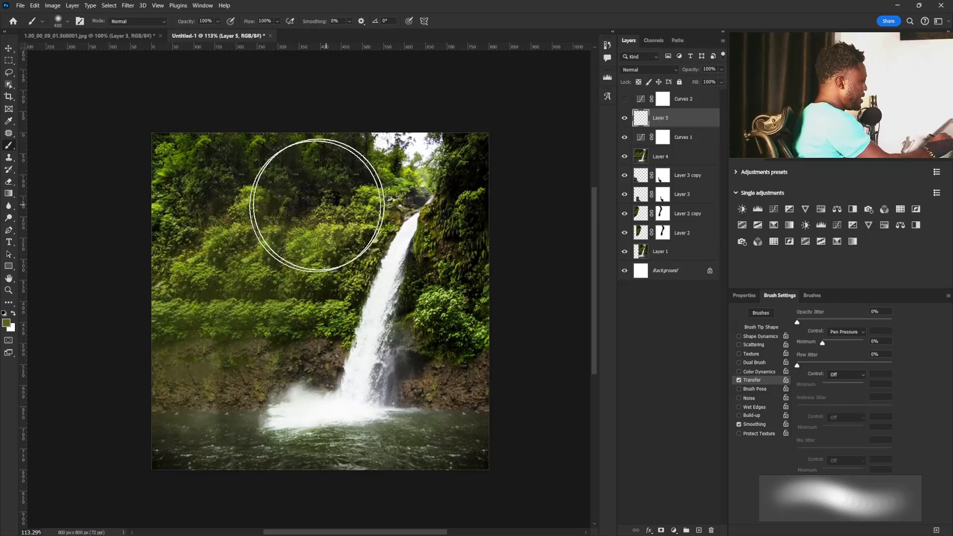
drag(141, 263, 234, 146)
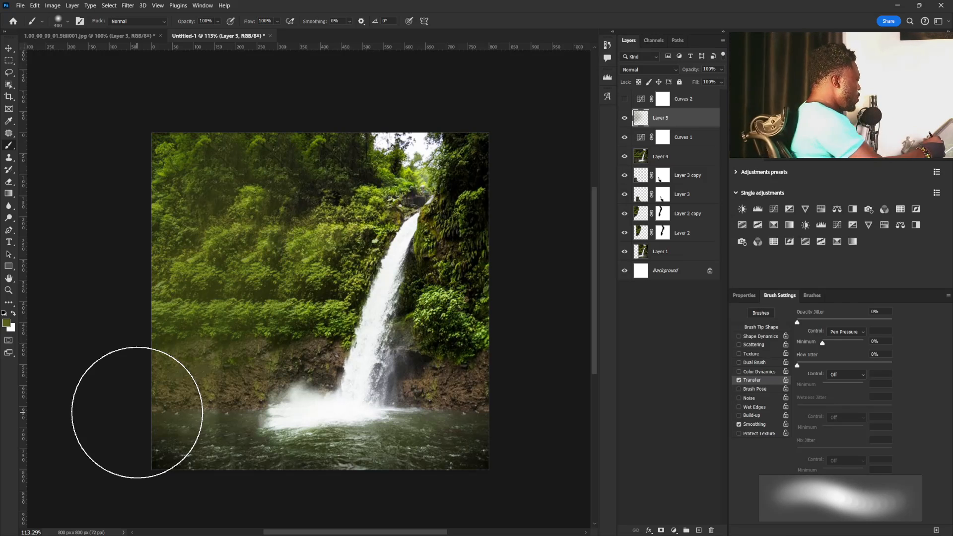
mouse_move(292, 158)
mouse_down()
mouse_move(185, 207)
mouse_move(264, 156)
mouse_move(251, 189)
mouse_move(96, 228)
mouse_up()
mouse_move(185, 126)
mouse_down()
mouse_move(232, 308)
mouse_move(178, 326)
mouse_up()
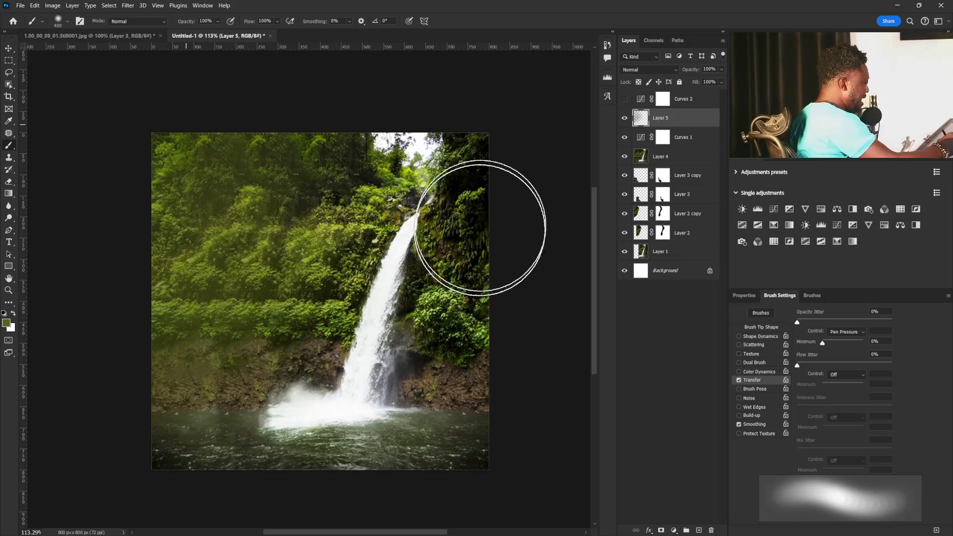
drag(319, 171, 304, 220)
mouse_move(229, 270)
mouse_down()
mouse_move(172, 216)
mouse_move(168, 201)
mouse_move(219, 160)
mouse_move(267, 168)
mouse_move(171, 273)
mouse_move(212, 283)
mouse_move(172, 328)
mouse_move(343, 222)
mouse_move(244, 326)
mouse_move(342, 261)
mouse_move(312, 261)
mouse_move(301, 299)
mouse_move(187, 398)
mouse_move(222, 294)
mouse_move(187, 259)
mouse_move(203, 180)
mouse_move(128, 319)
mouse_up()
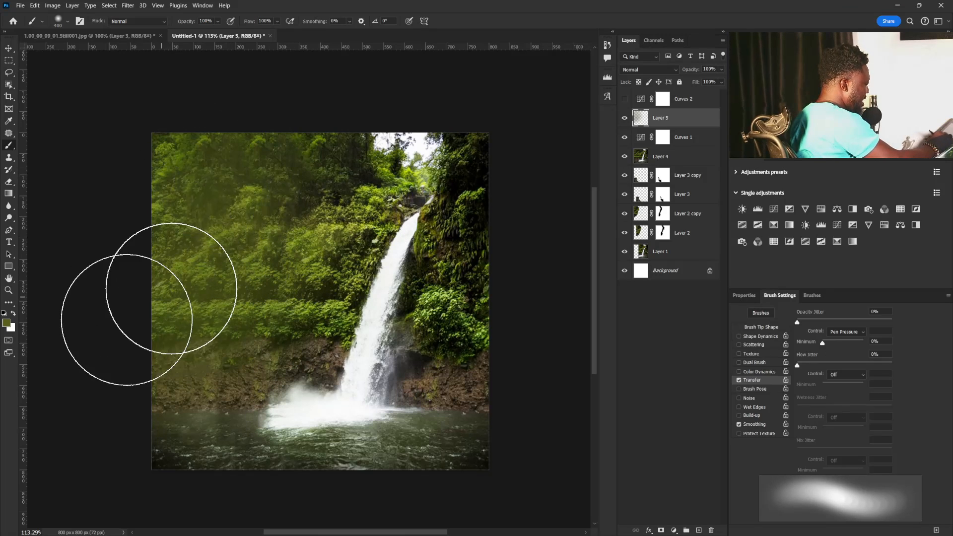
Add a Color Lookup adjustment above Layer 5 using the 3DLUT file Fuji F125 Kodak 2395 (by Adobe).cube.
click(774, 241)
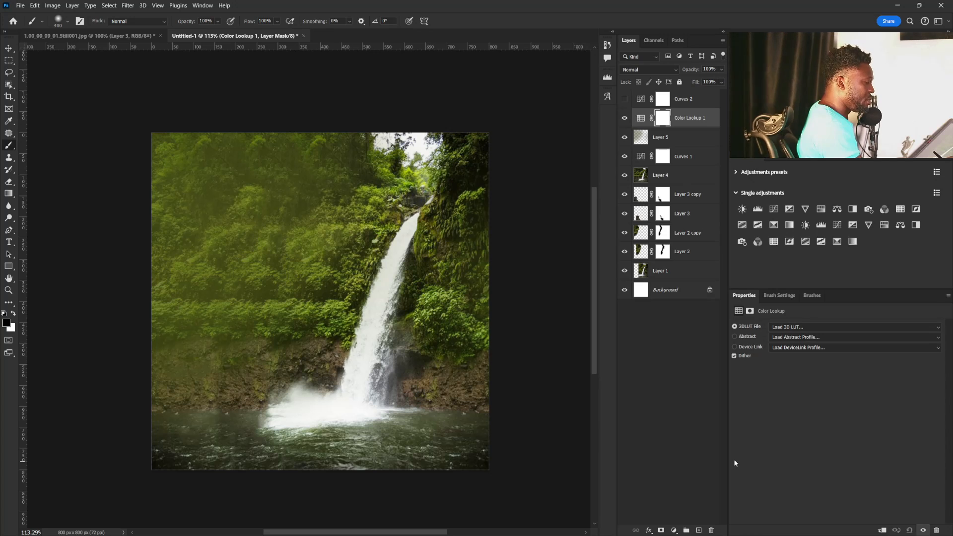
click(824, 326)
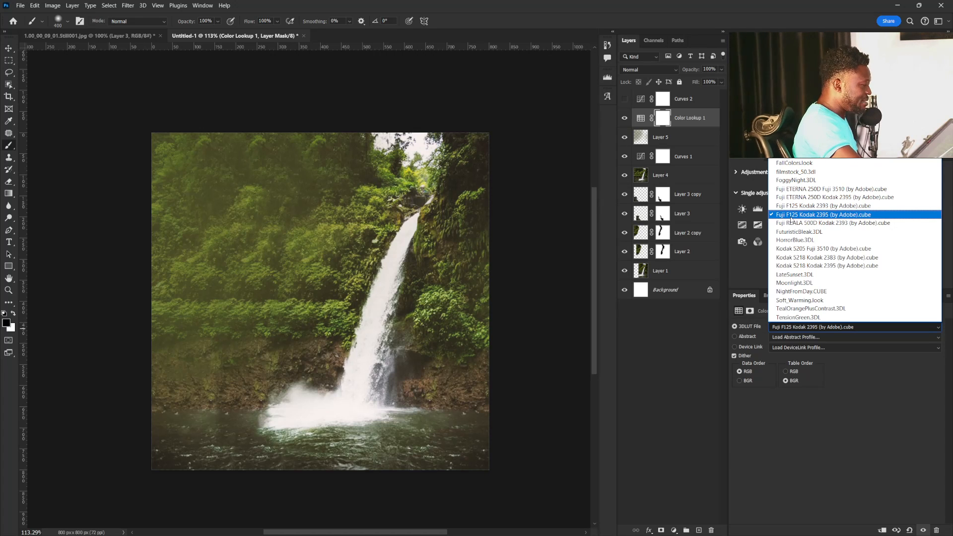
click(793, 214)
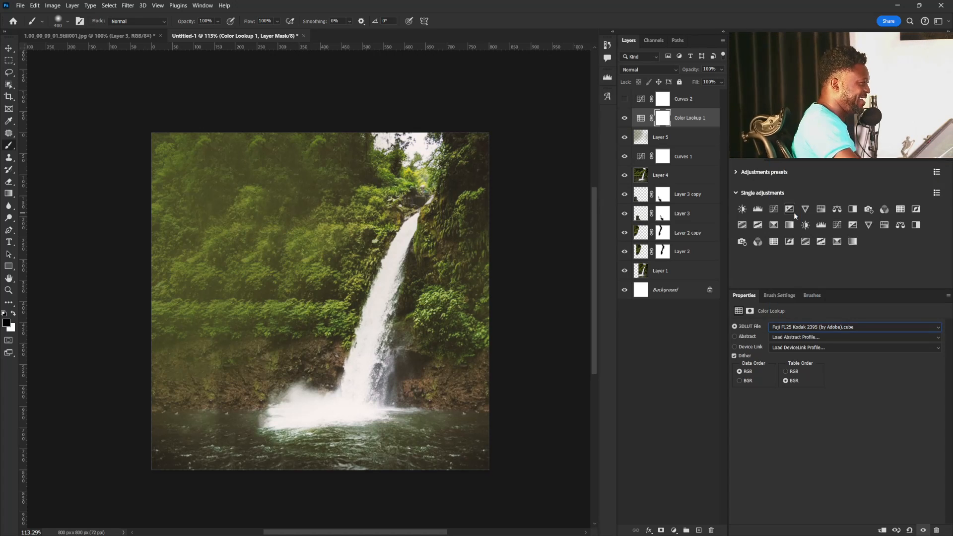
Duplicate the painted haze on Layer 5.
click(682, 214)
click(660, 175)
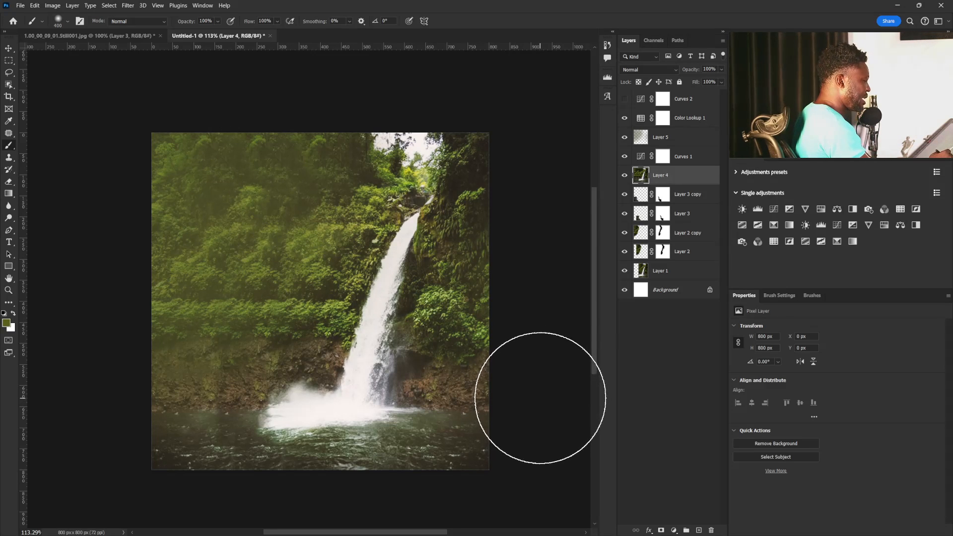
click(660, 137)
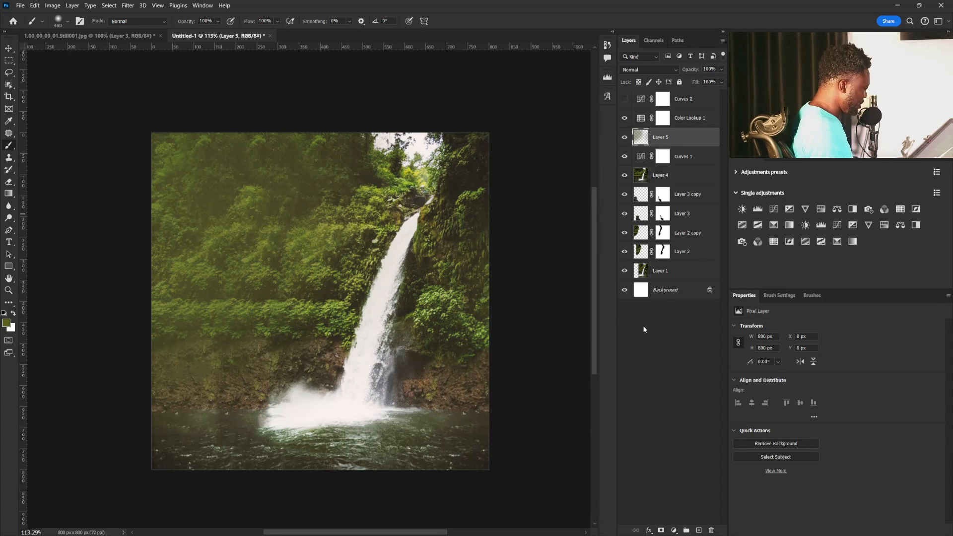
key(ctrl+j)
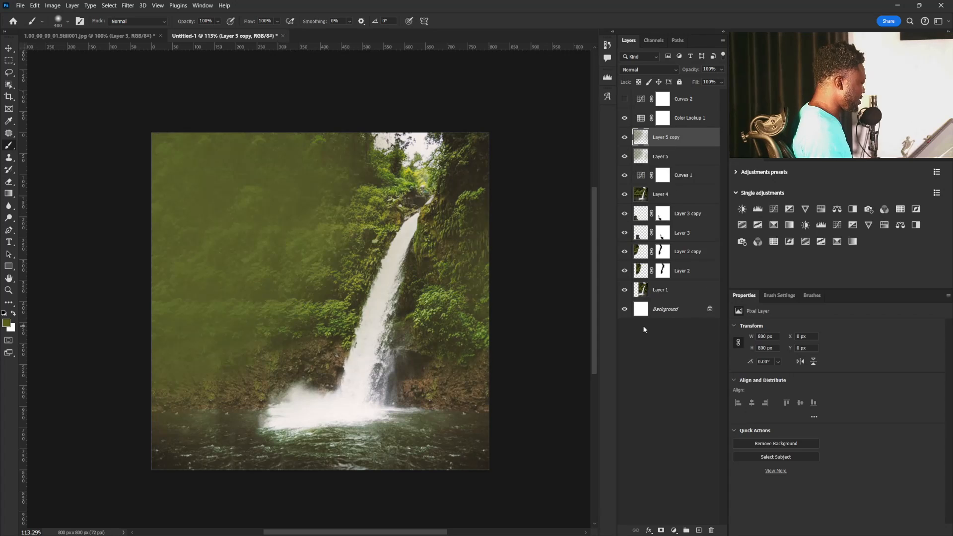
Enlarge the duplicated haze layer to about 1129 px square and shift it toward the left of the image.
key(v)
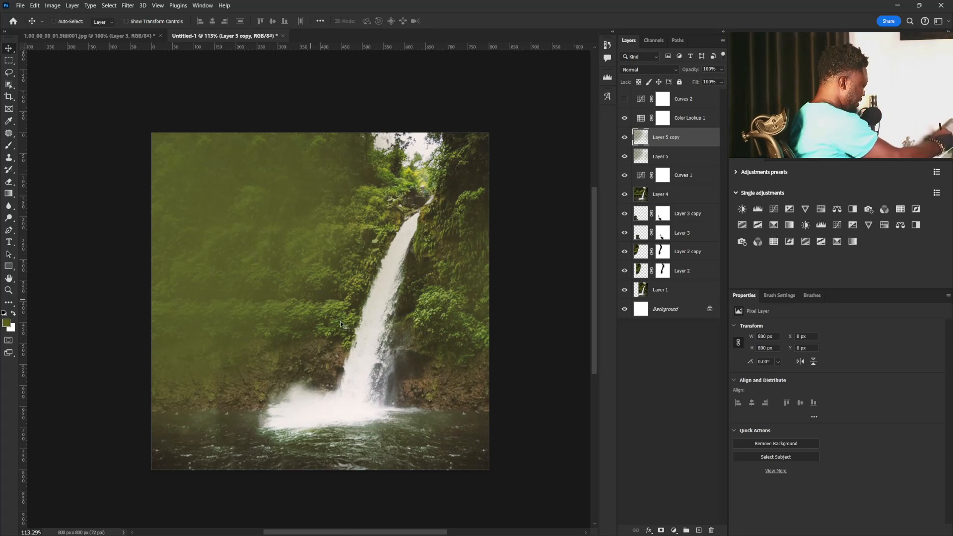
key(ctrl+t)
drag(489, 469, 570, 524)
drag(453, 362, 397, 367)
key(Return)
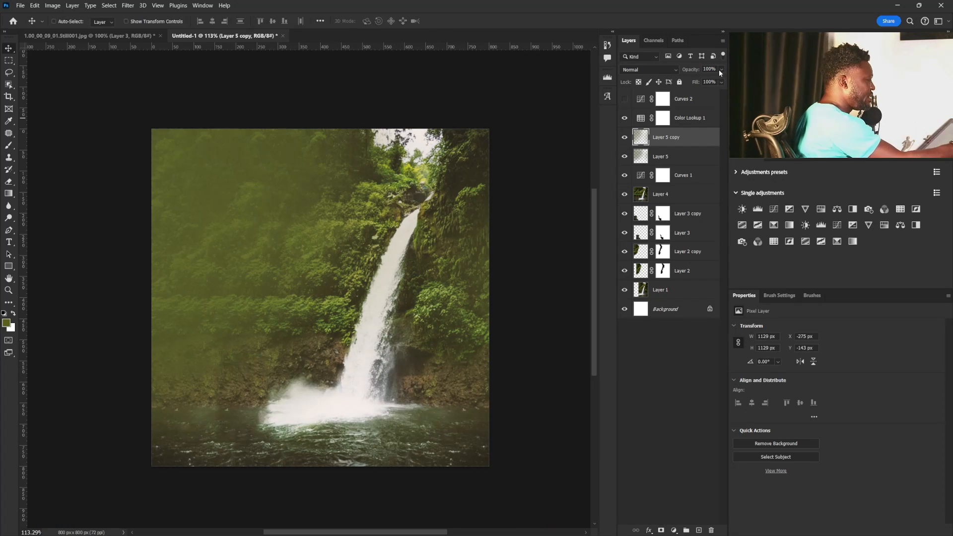
Lower the duplicated haze layer's opacity to 86%.
click(721, 69)
drag(720, 79, 716, 84)
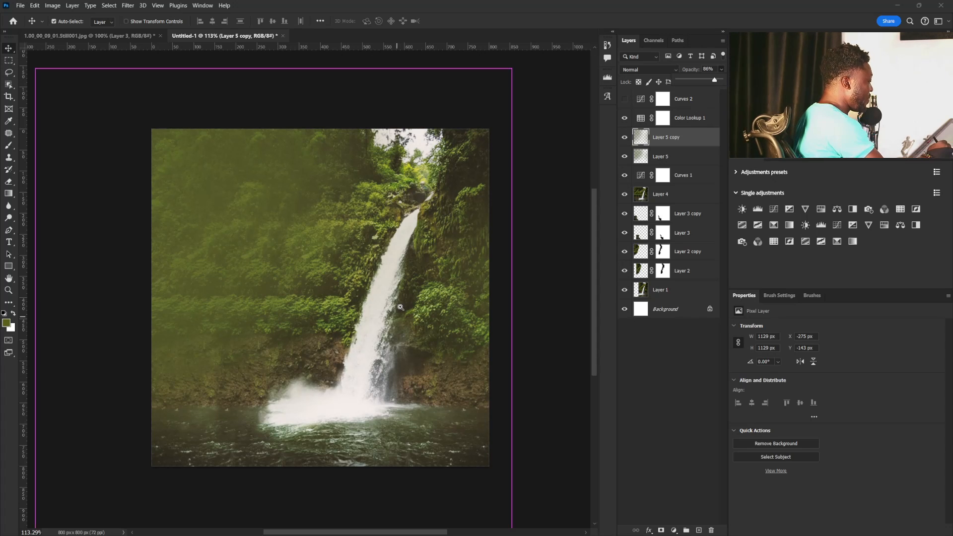
drag(395, 309, 389, 361)
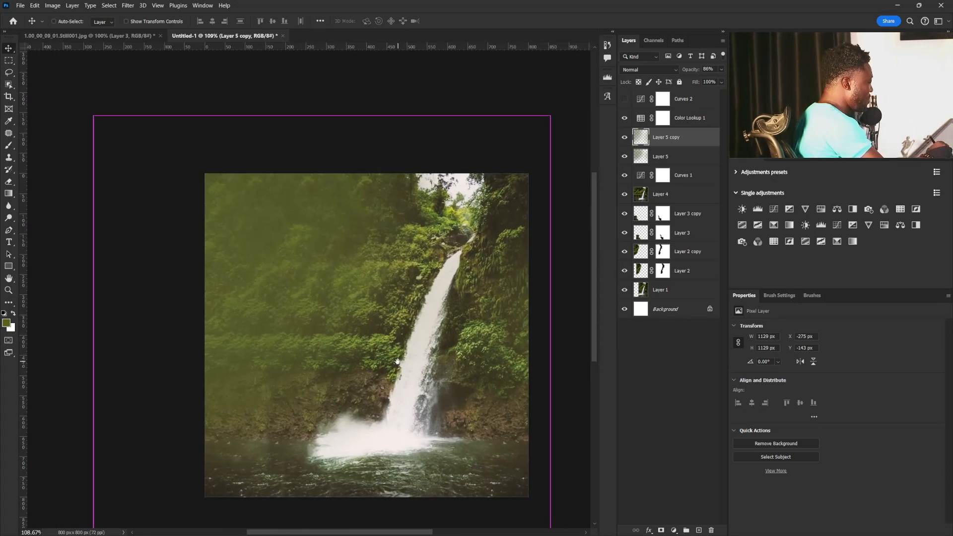
Create a new layer called noise above Color Lookup 1 in Soft Light mode, filled with 50% gray.
click(664, 117)
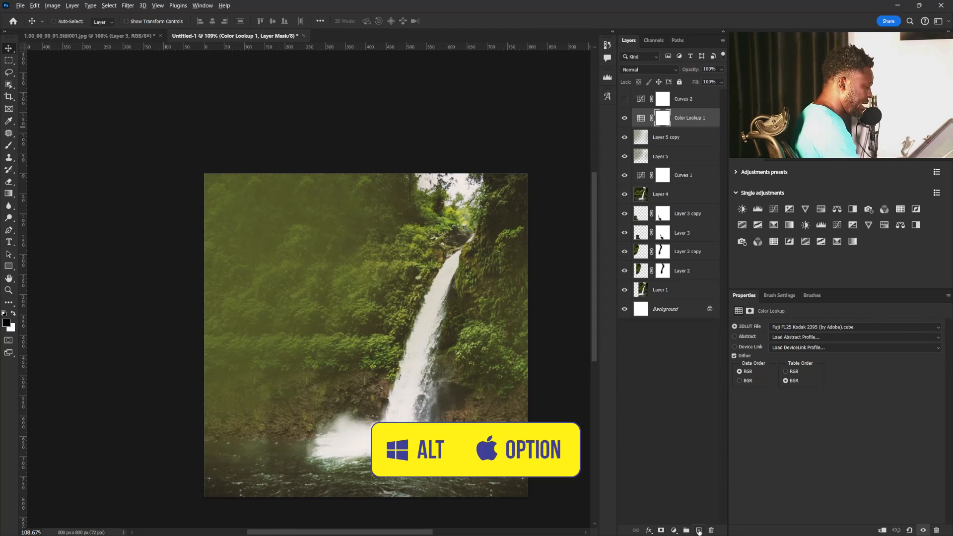
alt+click(699, 530)
click(435, 199)
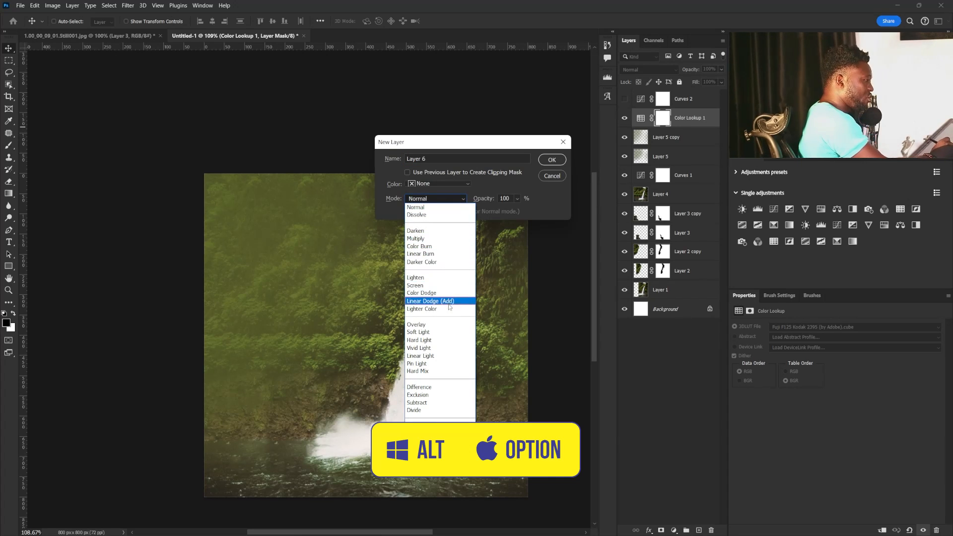
click(427, 332)
key(alt+f)
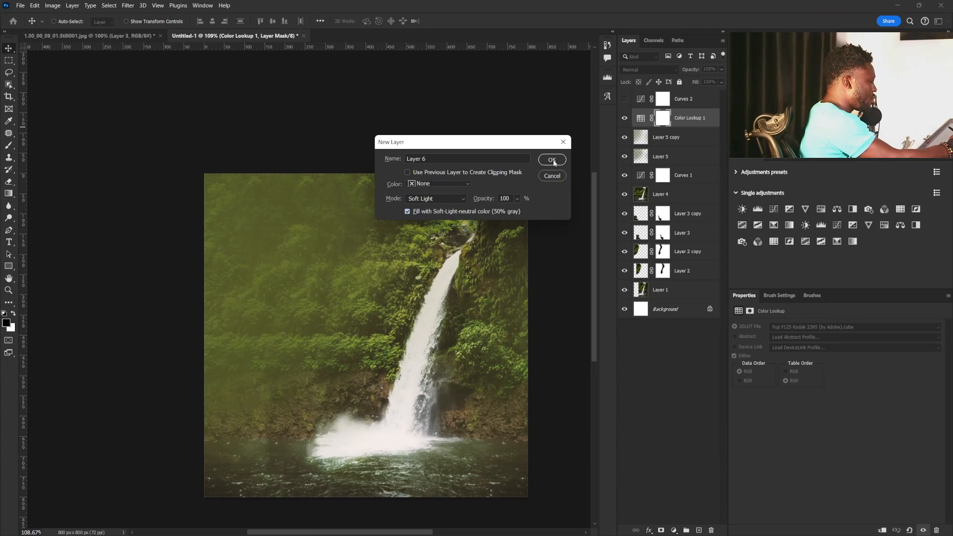
key(alt+n)
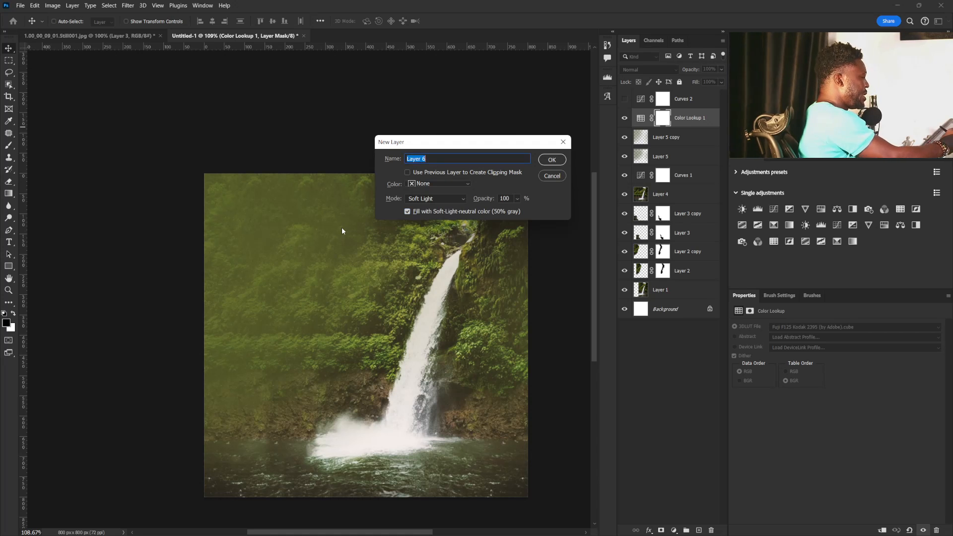
text(noise)
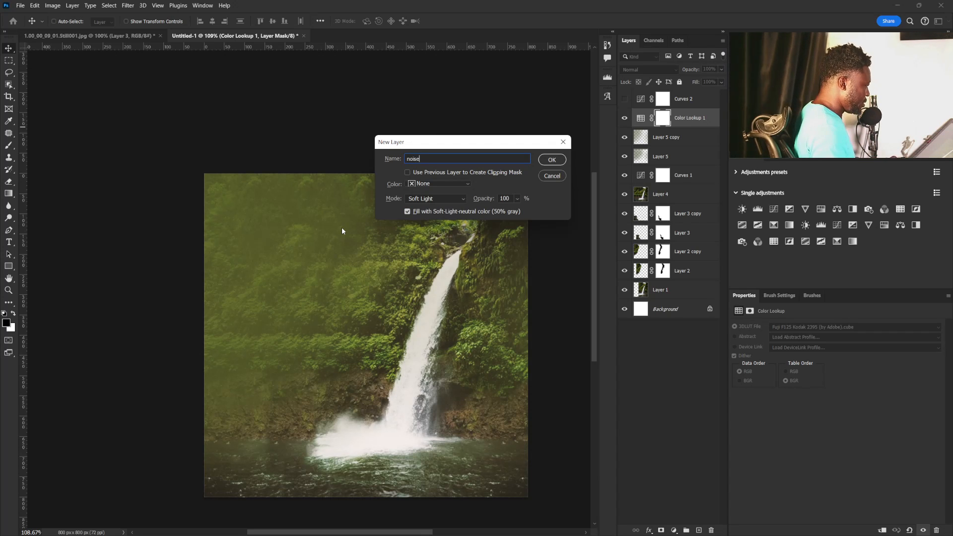
key(Return)
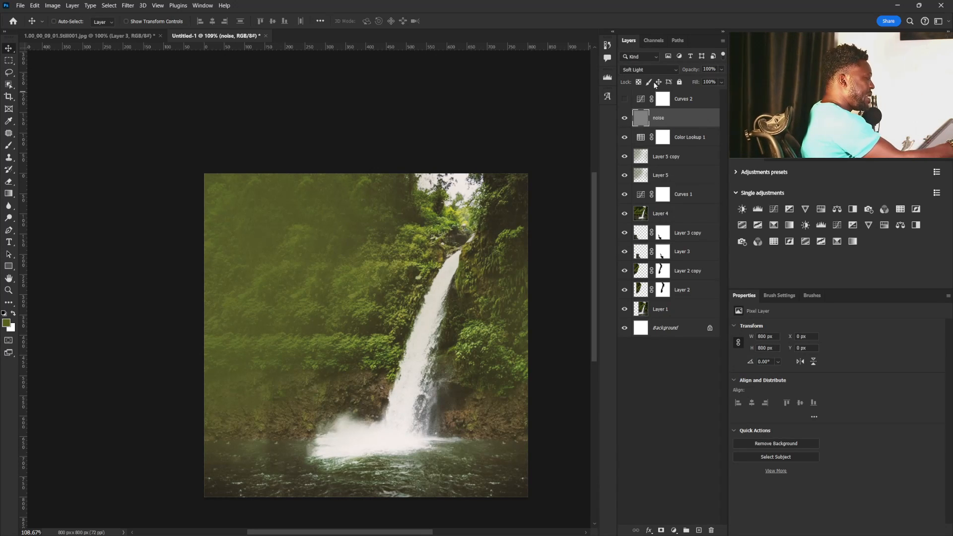
Apply the Add Noise filter to the noise layer at 12.5% with Uniform distribution and Monochromatic enabled.
click(128, 6)
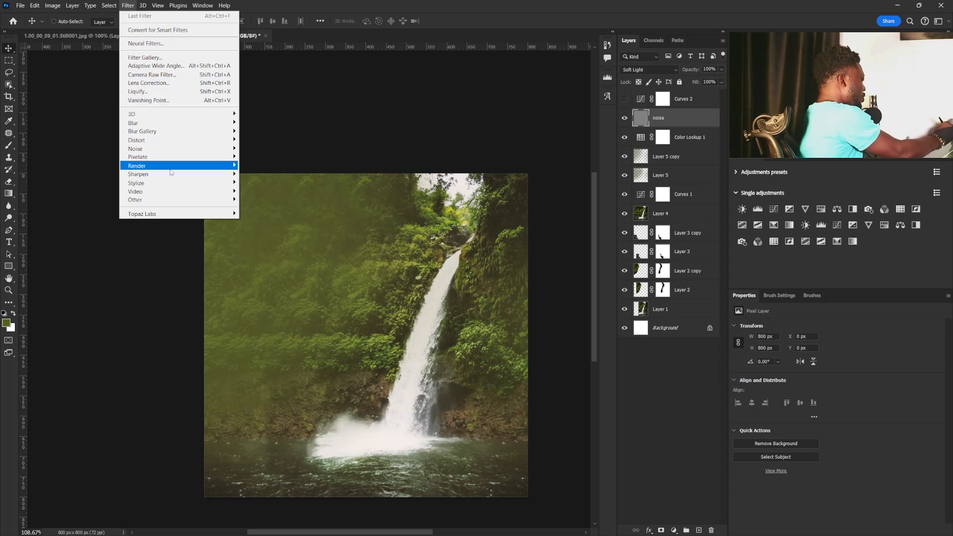
mouse_move(218, 148)
click(263, 148)
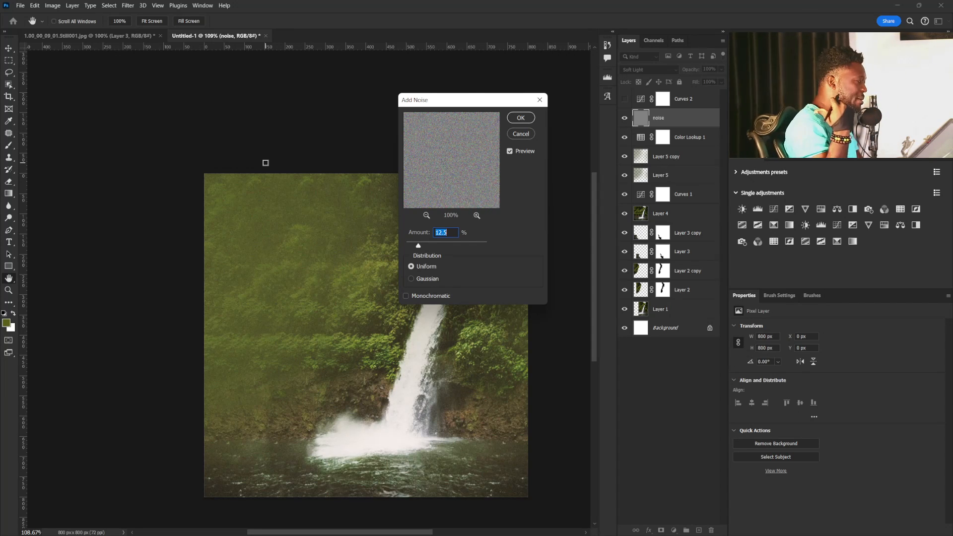
drag(462, 100, 475, 243)
click(421, 438)
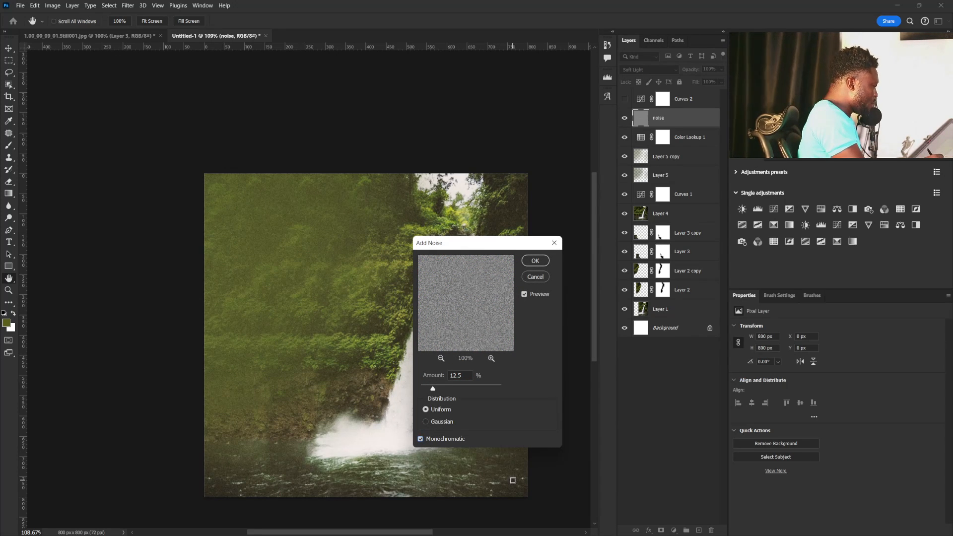
drag(459, 247, 539, 285)
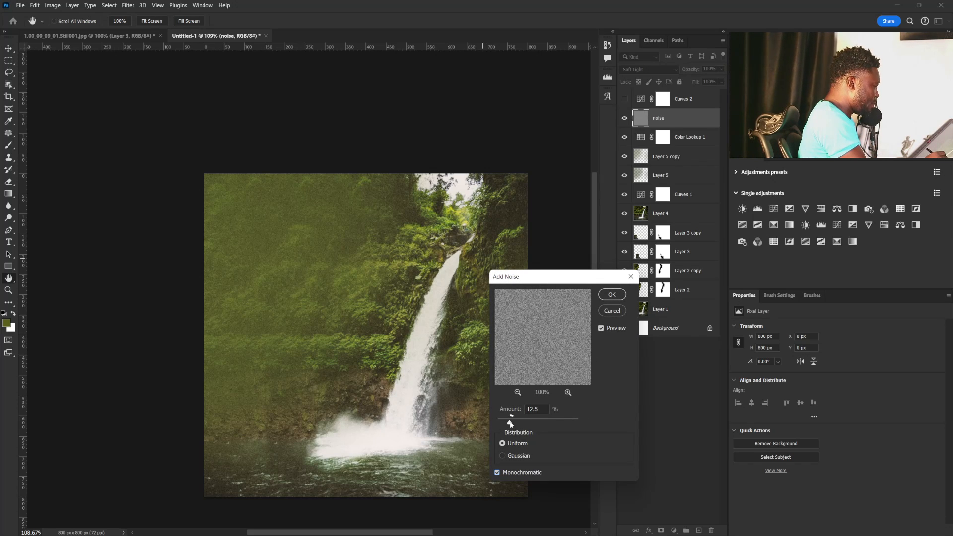
click(612, 294)
Lower the noise layer's opacity to 73% and add a Hue/Saturation adjustment above it with slightly raised saturation.
click(721, 69)
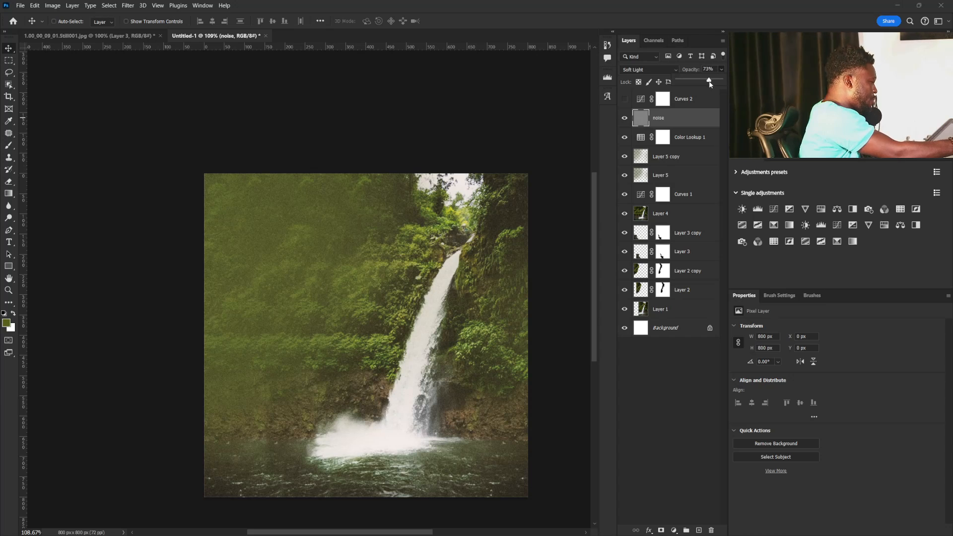
drag(722, 81, 710, 83)
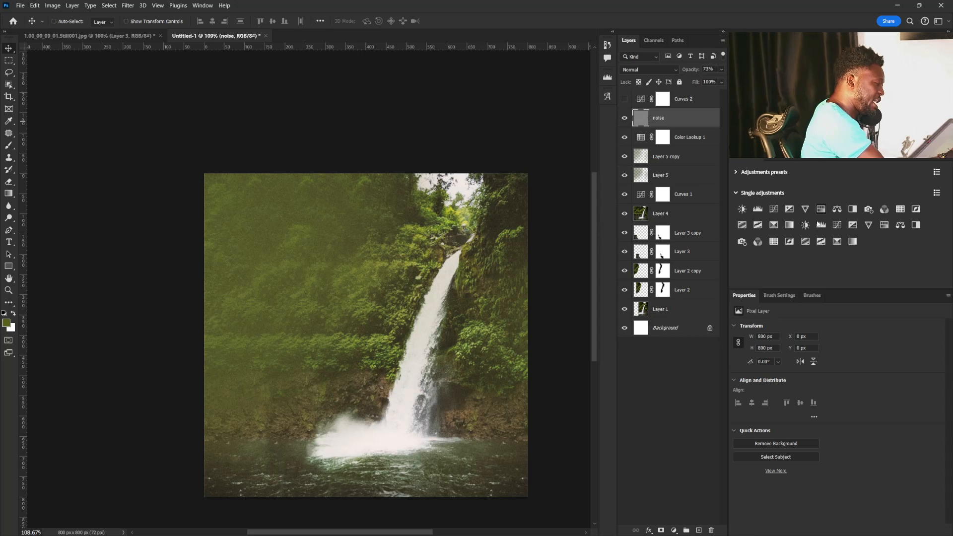
click(852, 226)
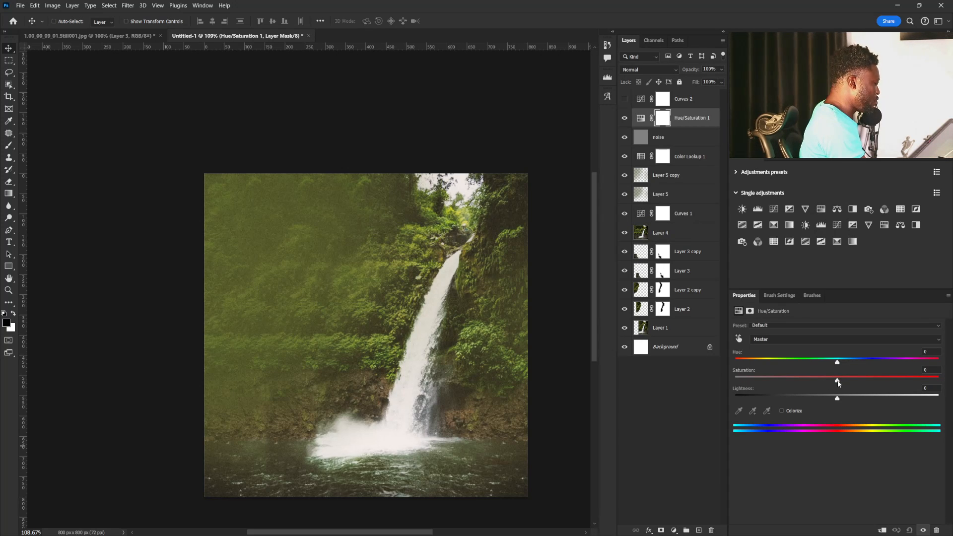
drag(838, 383, 859, 383)
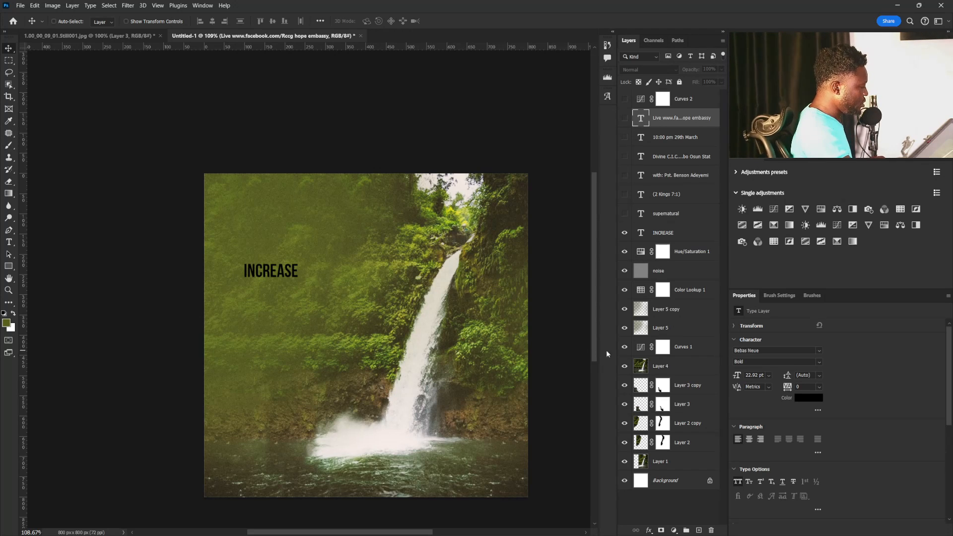
Mask Layer 5 copy and paint black over the waterfall with a 100 px brush to clear the haze there.
click(658, 316)
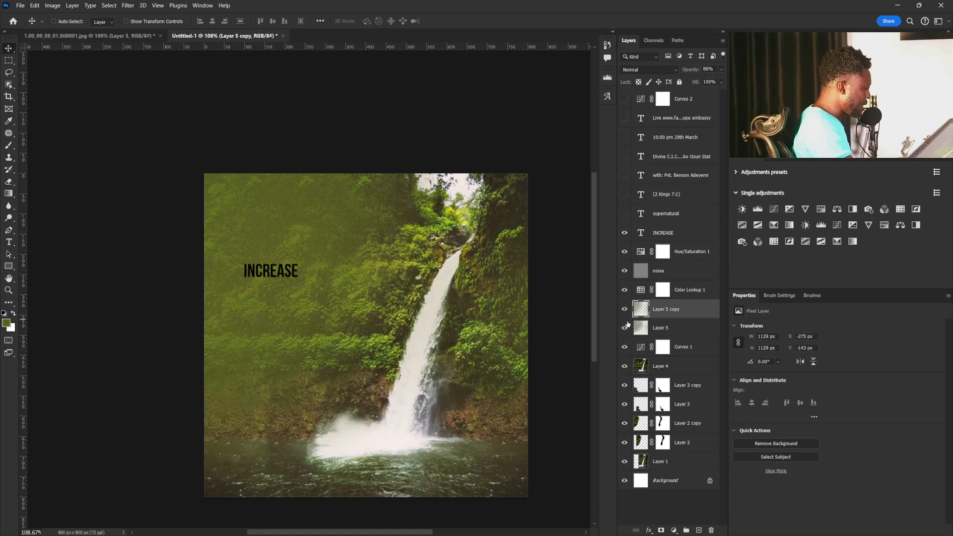
click(623, 328)
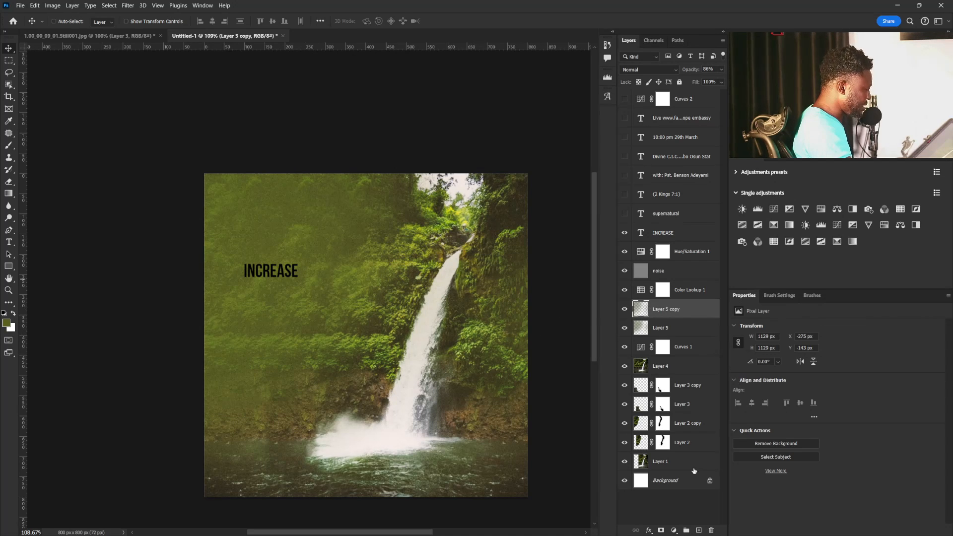
click(662, 531)
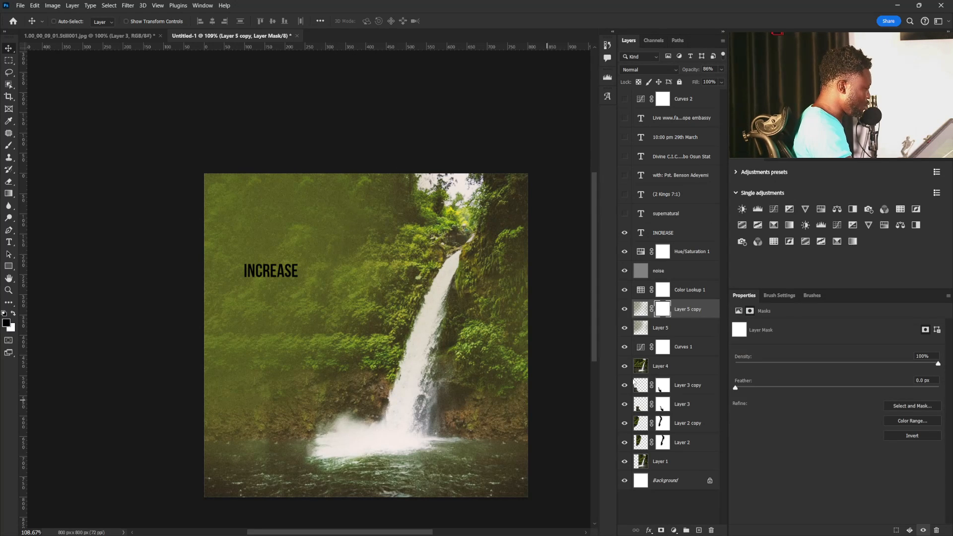
key(b)
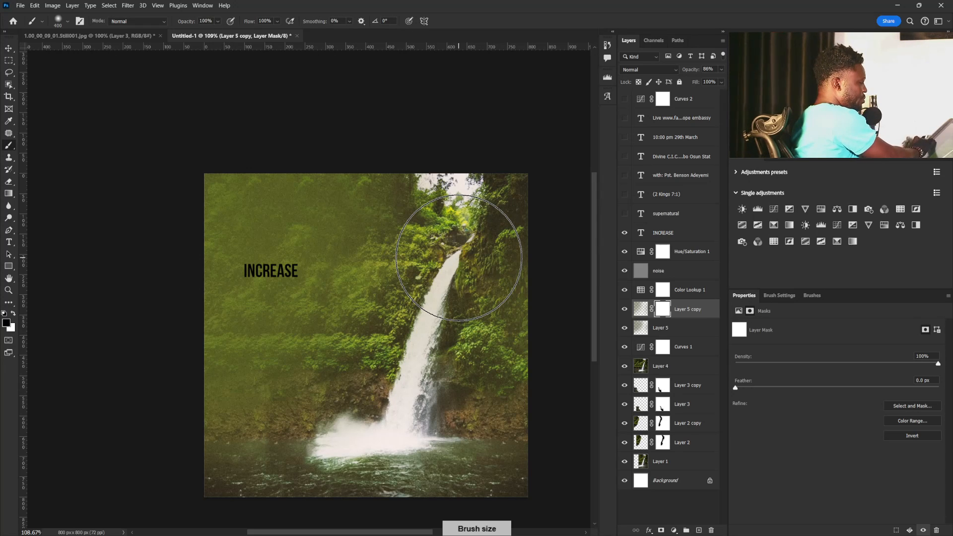
key(bracketleft)
key(bracketleft)
key(bracketleft)
key(bracketleft)
key(bracketleft)
key(bracketleft)
key(bracketleft)
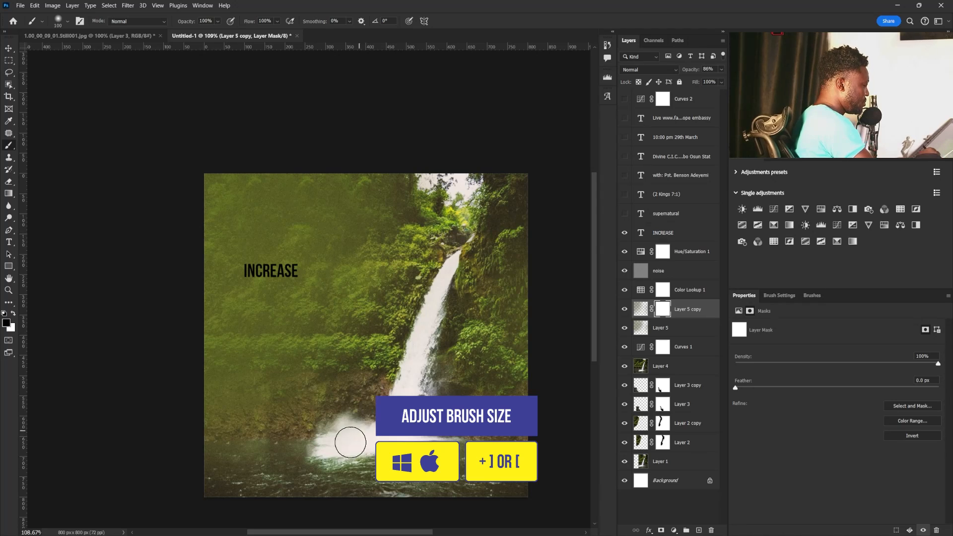
mouse_move(421, 421)
mouse_down()
mouse_move(462, 315)
mouse_move(454, 278)
mouse_move(466, 236)
mouse_move(433, 349)
mouse_up()
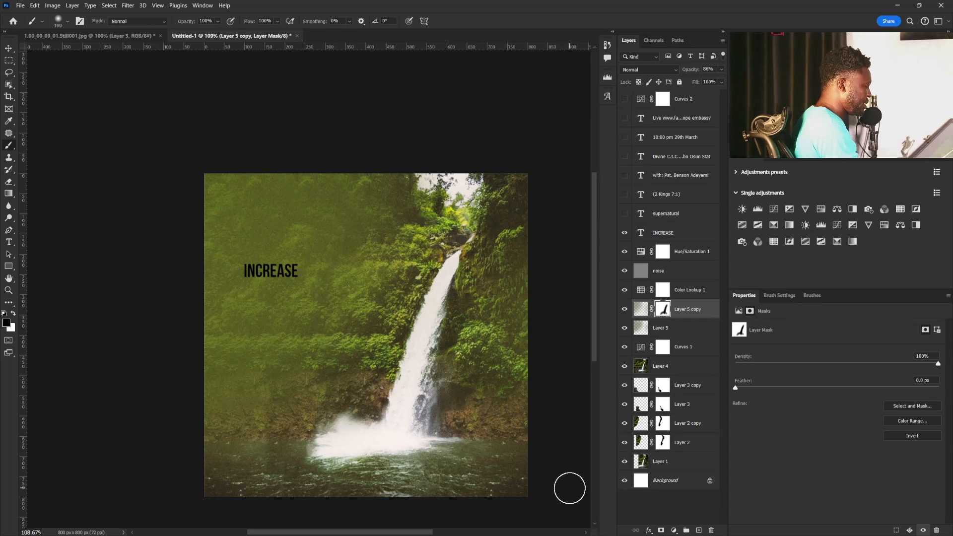
Add a layer mask to Layer 5 and paint black over the waterfall to remove its haze.
click(660, 329)
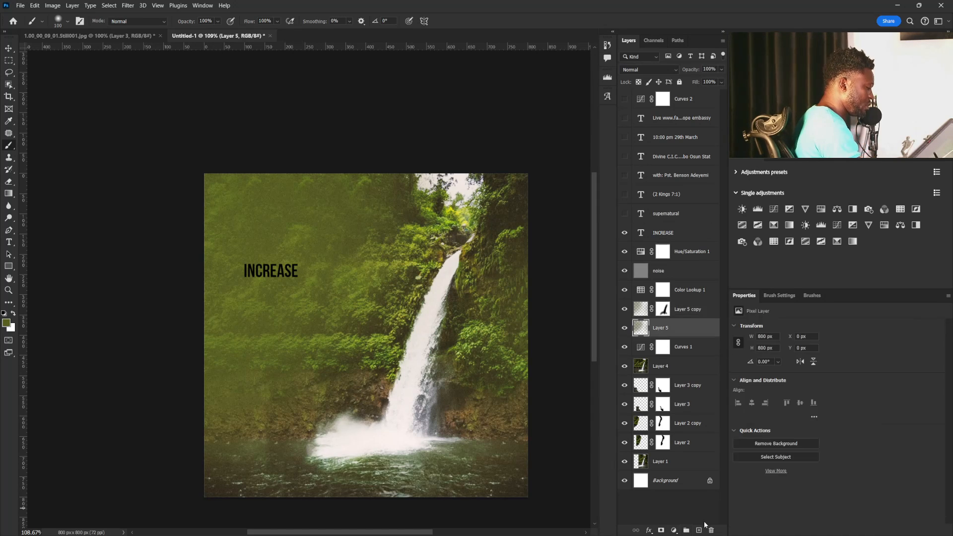
click(661, 530)
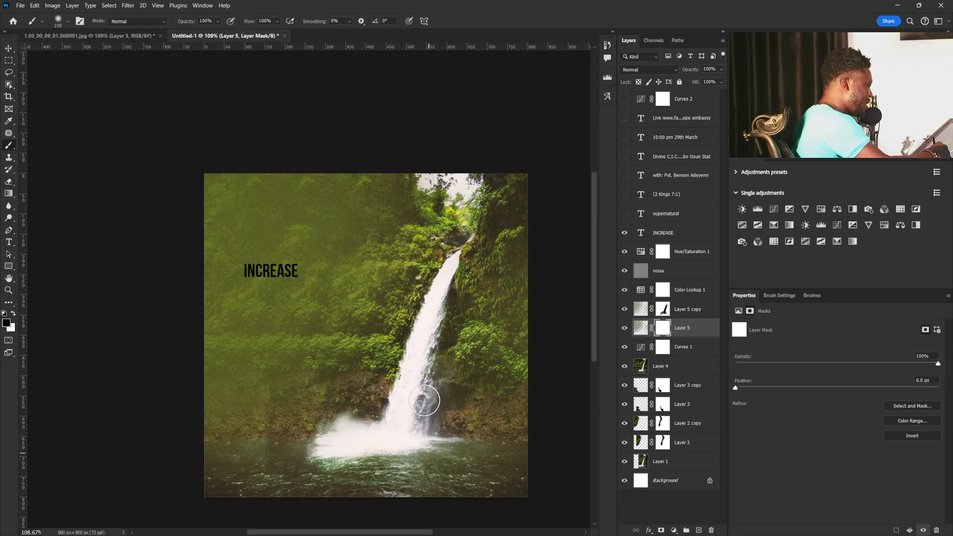
drag(433, 433, 439, 414)
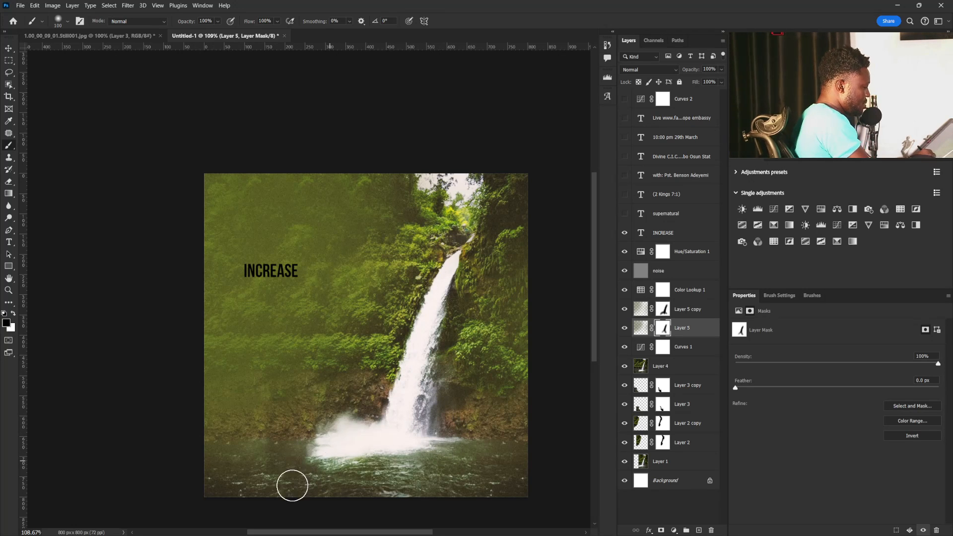
key(v)
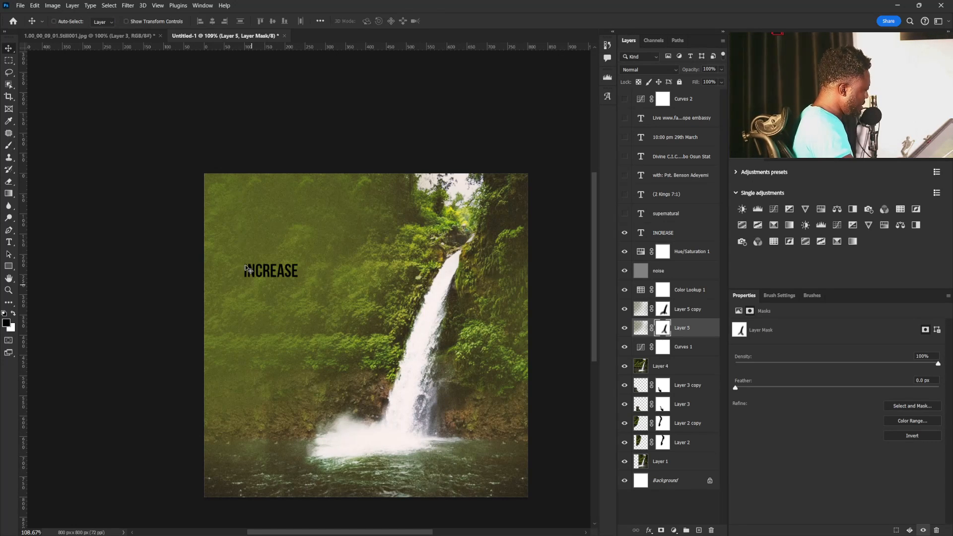
Scale the supernatural and INCREASE text layers up together to a font size of about 74.62 pt.
click(668, 216)
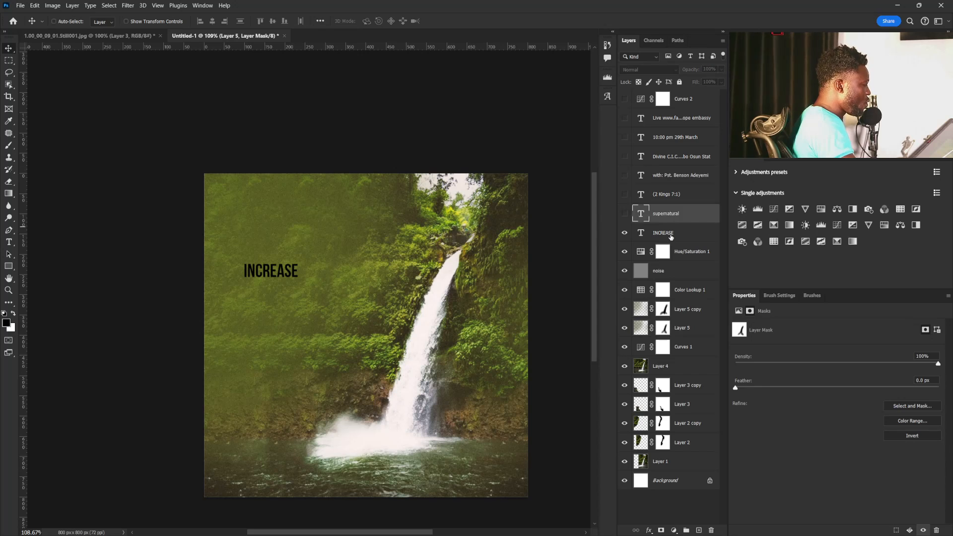
shift+click(663, 233)
key(ctrl+t)
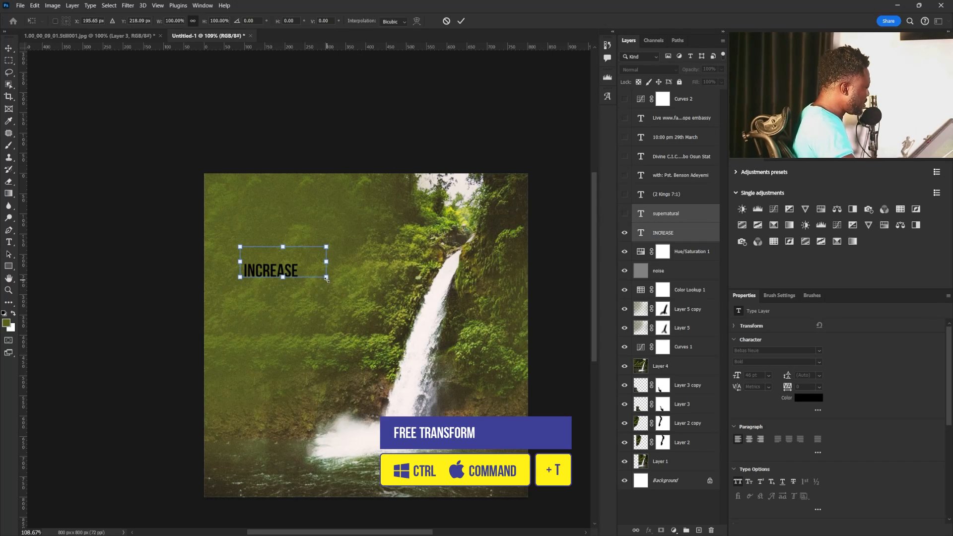
drag(326, 279, 379, 296)
drag(287, 284, 285, 279)
key(Return)
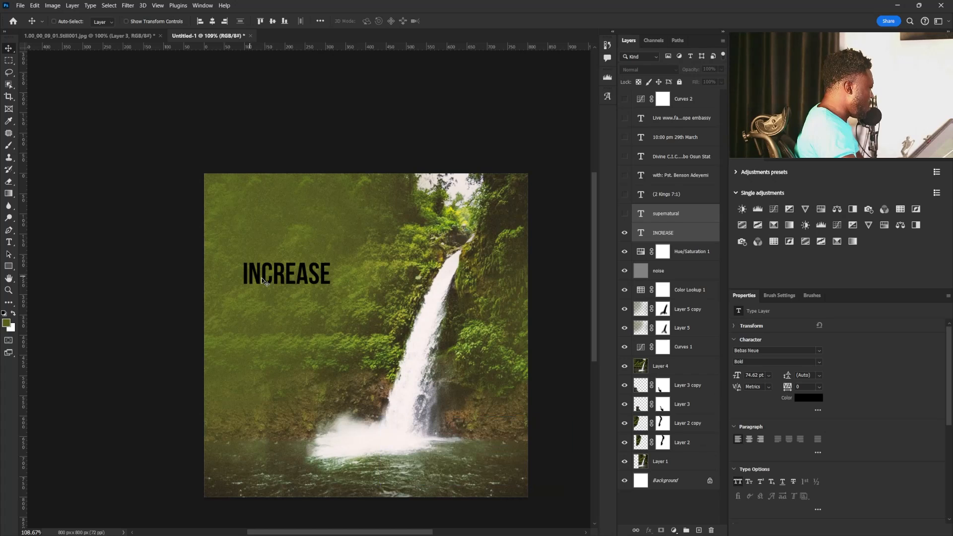
Change the font of the INCREASE text to Trajan Pro Bold.
double_click(640, 233)
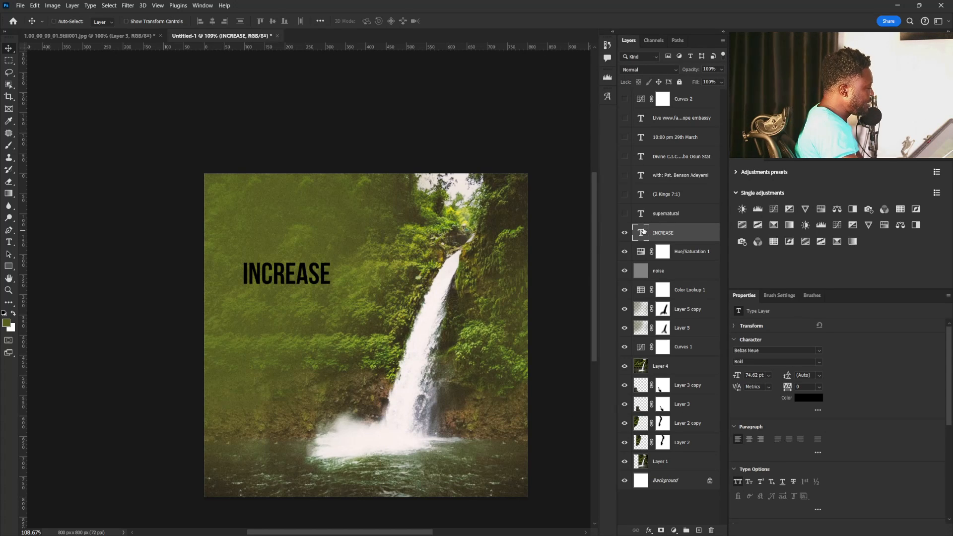
click(244, 276)
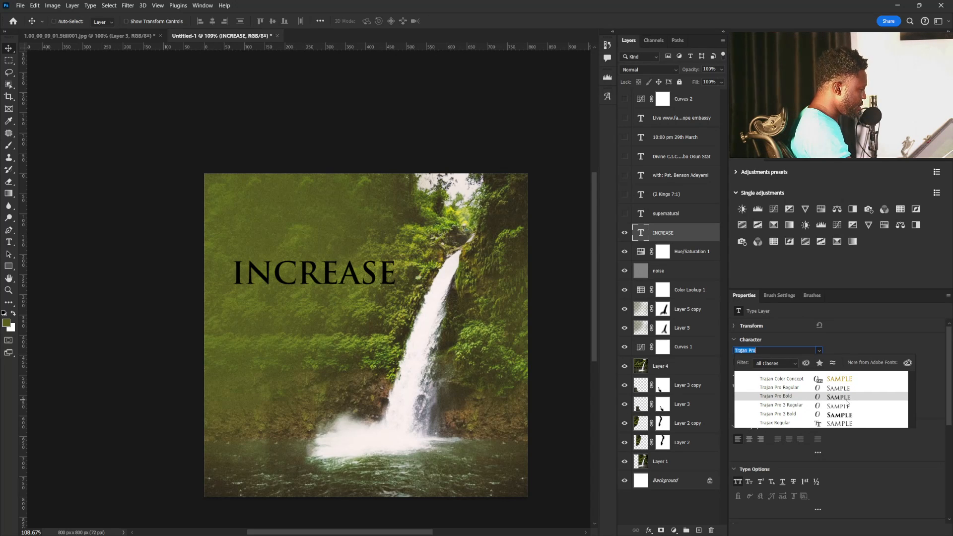
click(846, 399)
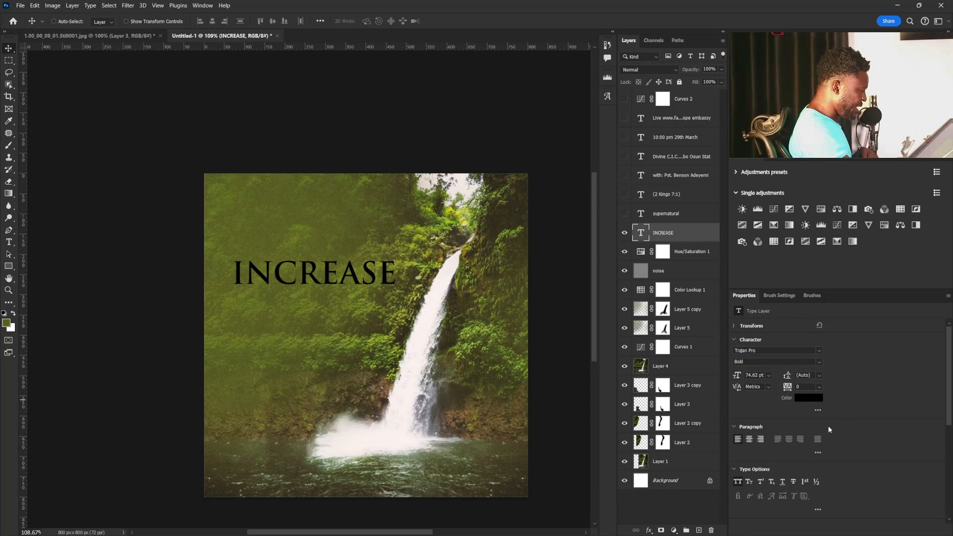
Recolour the INCREASE text to the bright yellow f6ff5c, starting from a tone sampled from the foliage beside the waterfall.
click(809, 398)
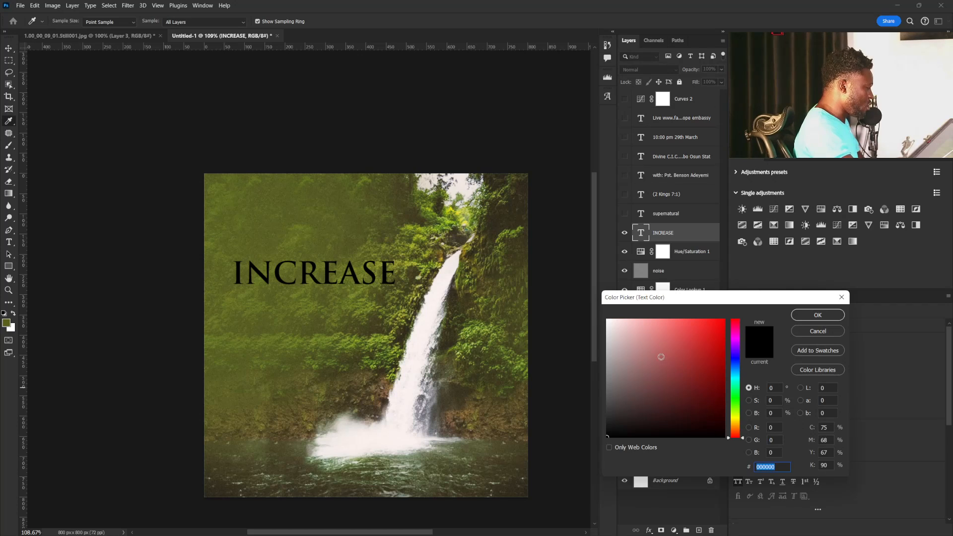
text(ffffff)
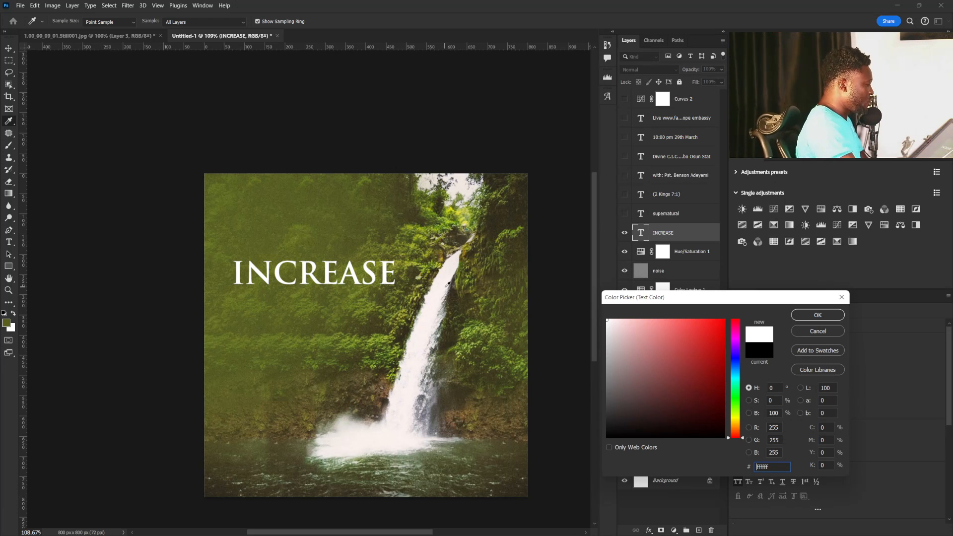
click(464, 216)
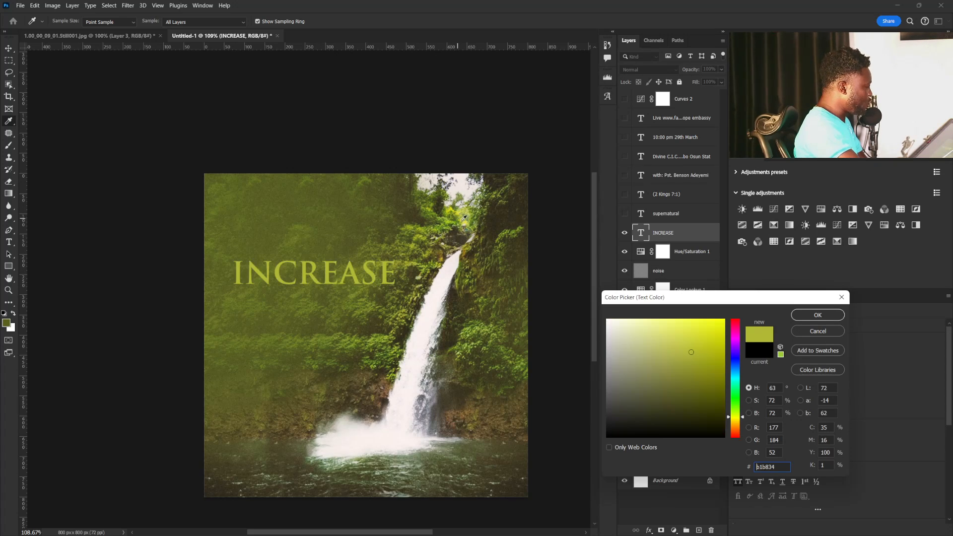
drag(700, 336, 687, 322)
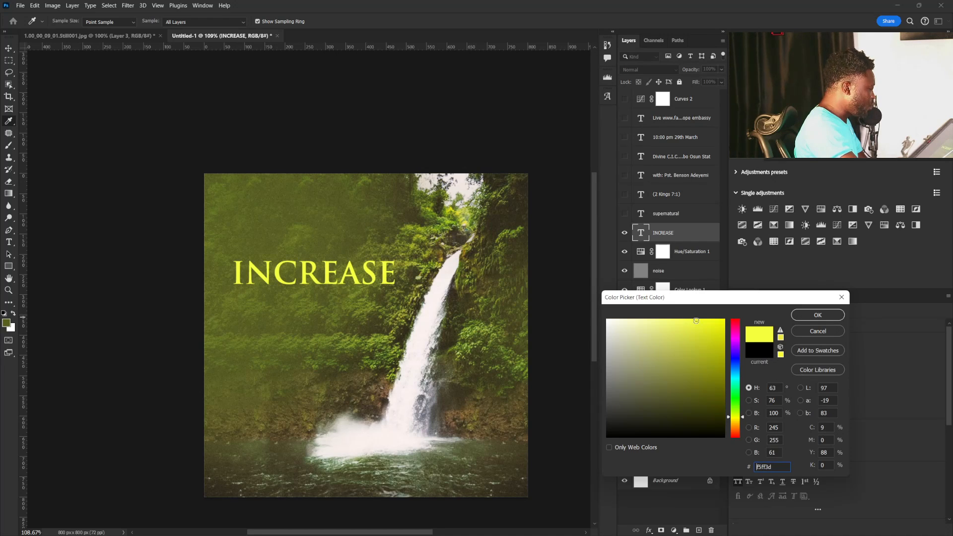
drag(673, 321, 684, 322)
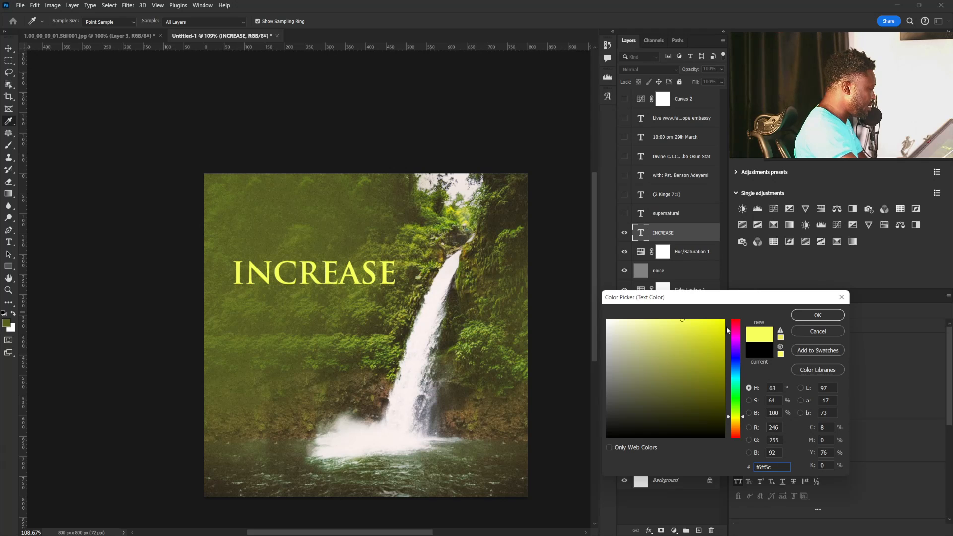
click(802, 314)
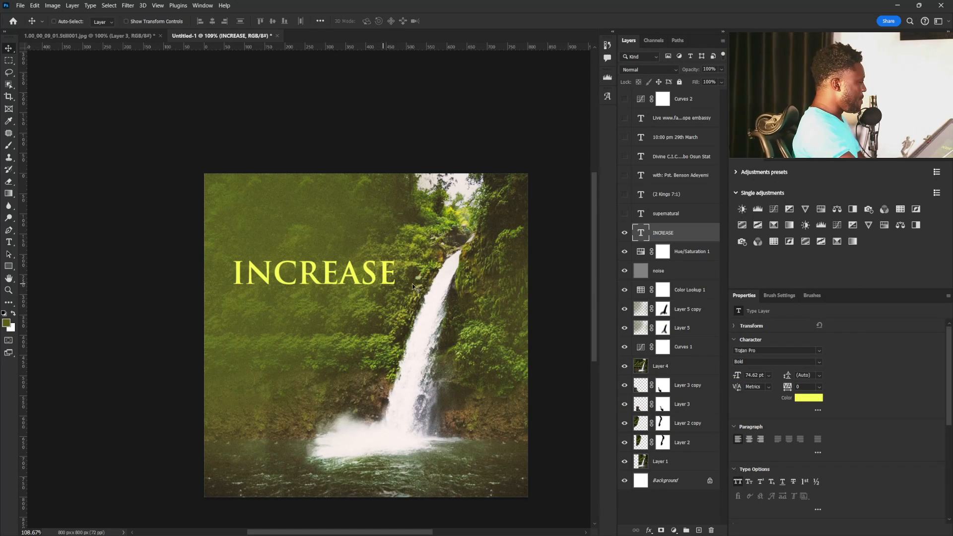
Add a Curves adjustment above the noise layer, darken its midtones to input 122, output 79, and invert its mask to black.
click(694, 276)
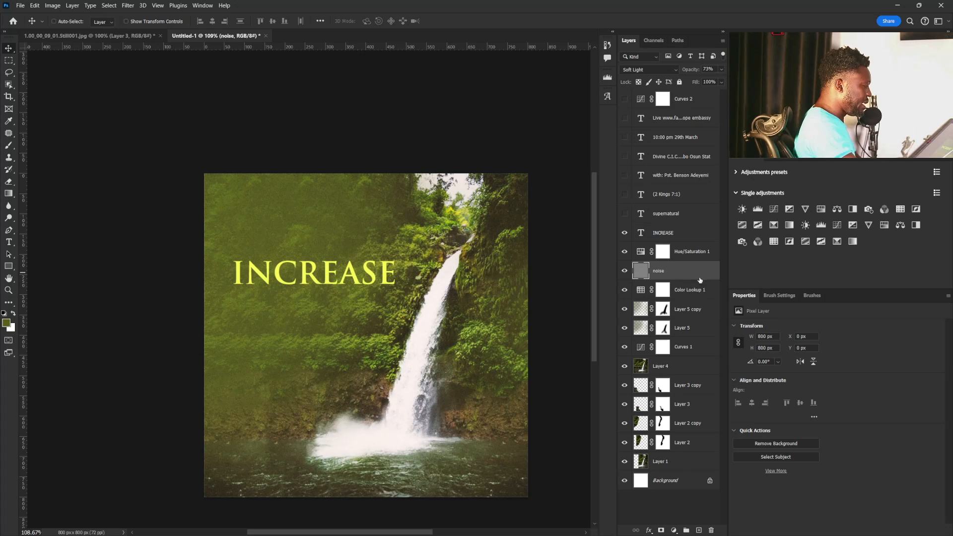
click(773, 209)
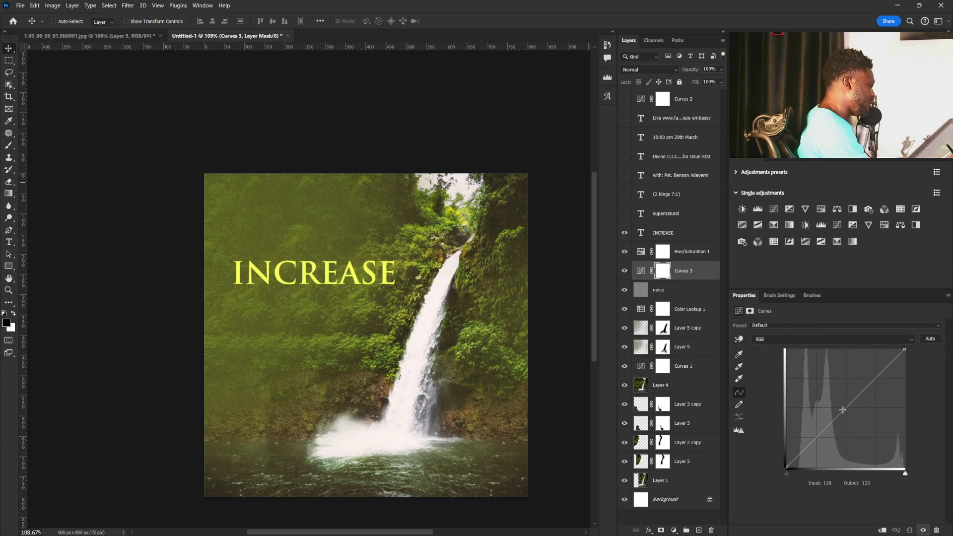
drag(843, 410, 844, 425)
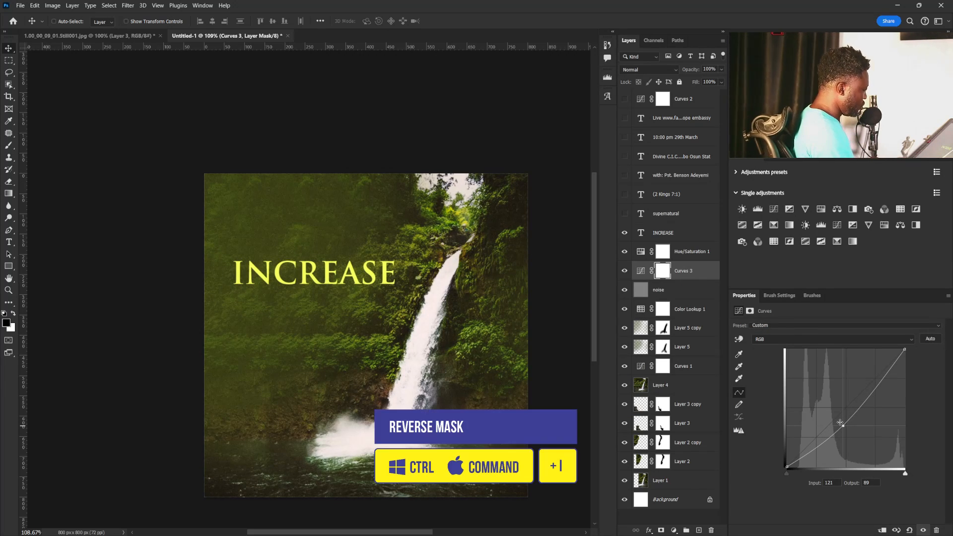
key(ctrl+i)
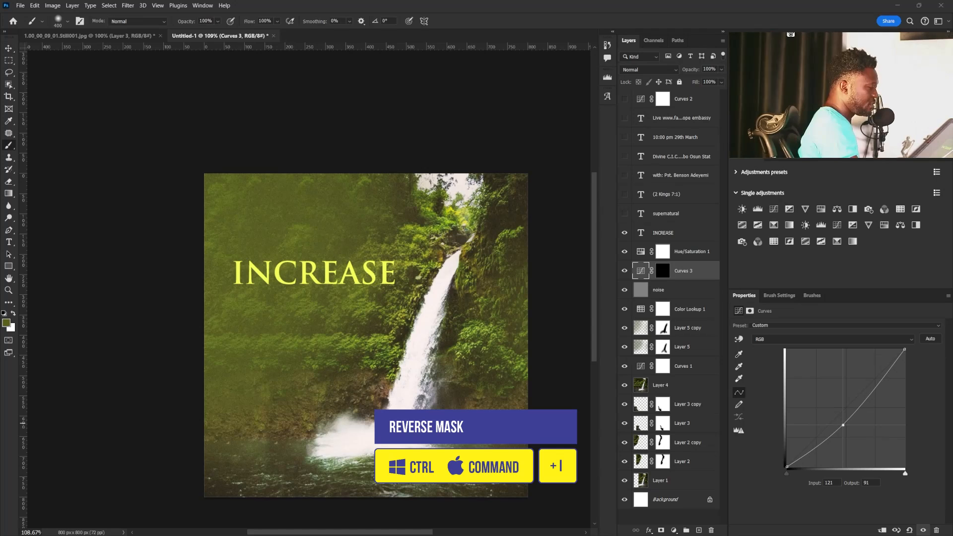
mouse_move(843, 425)
mouse_down()
mouse_move(845, 435)
mouse_move(837, 429)
mouse_up()
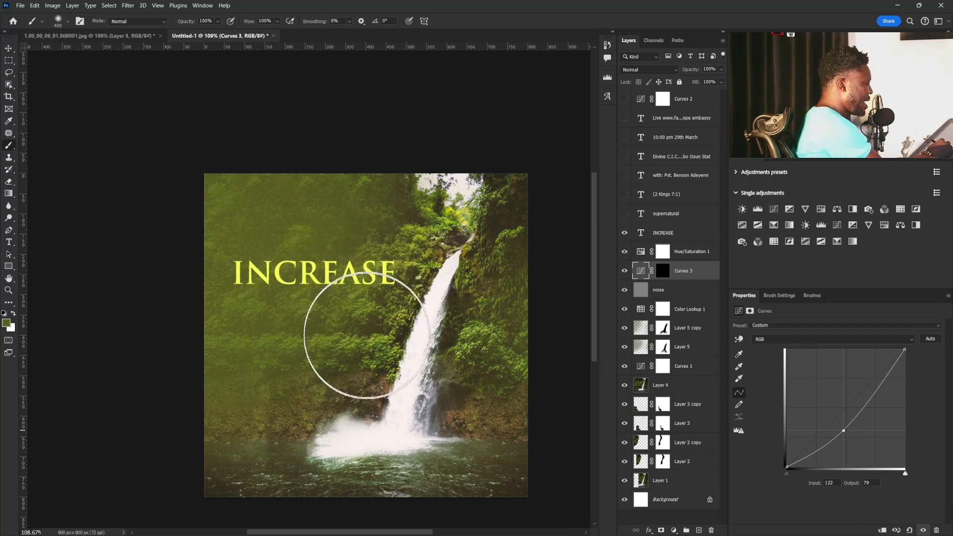
Paint white on the Curves 3 mask with the large soft brush to darken the background behind the INCREASE text.
click(13, 314)
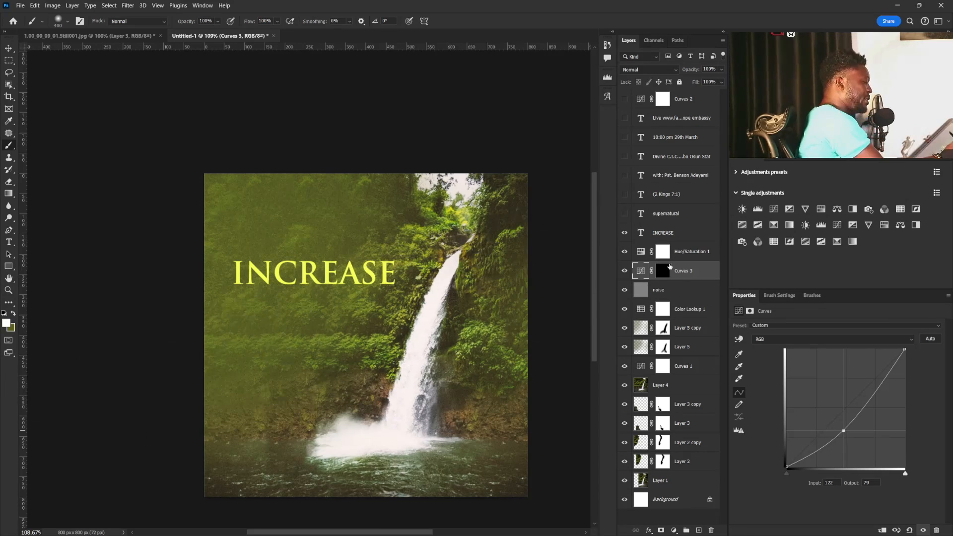
click(661, 270)
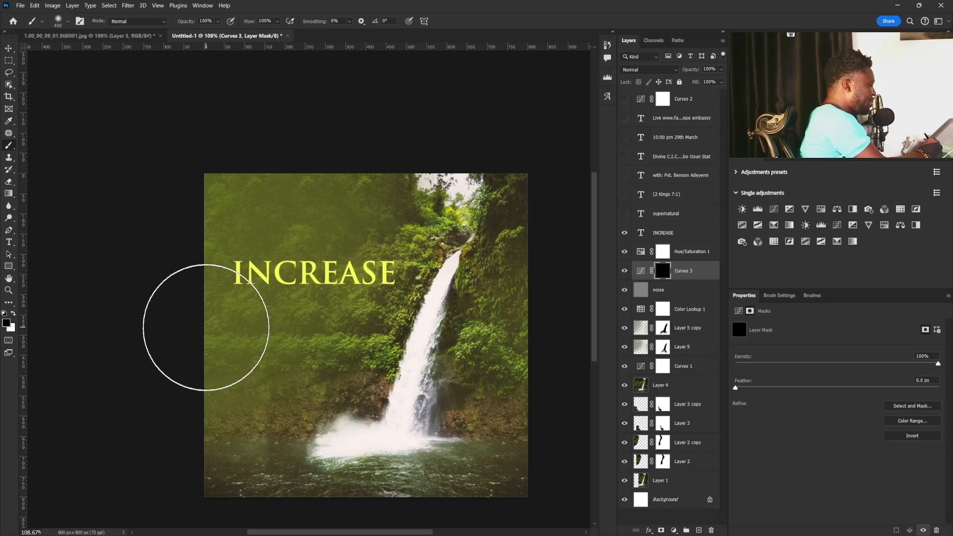
click(14, 314)
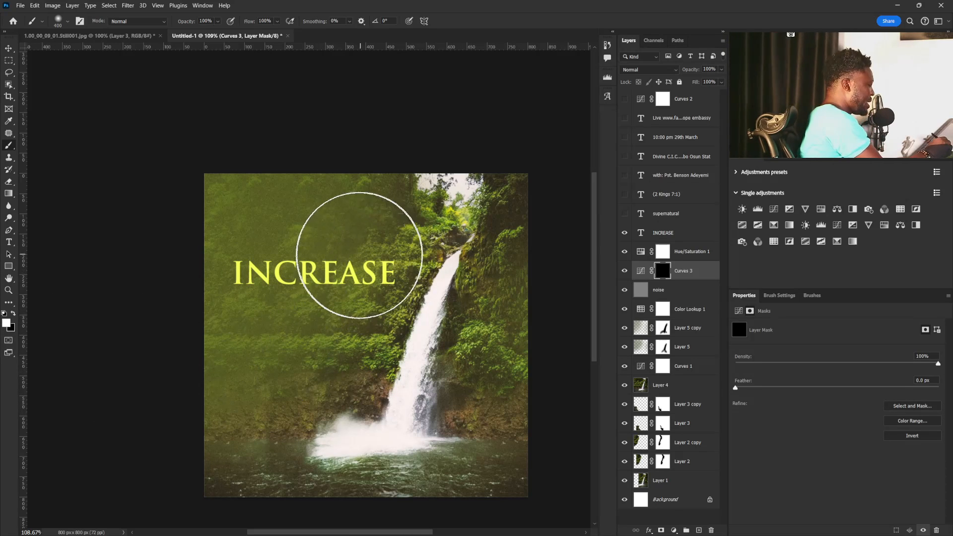
mouse_move(295, 270)
mouse_down()
mouse_move(179, 301)
mouse_move(360, 269)
mouse_move(270, 221)
mouse_move(274, 288)
mouse_move(219, 196)
mouse_move(260, 284)
mouse_move(347, 274)
mouse_move(336, 284)
mouse_move(368, 251)
mouse_move(332, 215)
mouse_move(287, 244)
mouse_move(220, 218)
mouse_move(330, 217)
mouse_move(335, 288)
mouse_move(313, 314)
mouse_move(295, 281)
mouse_up()
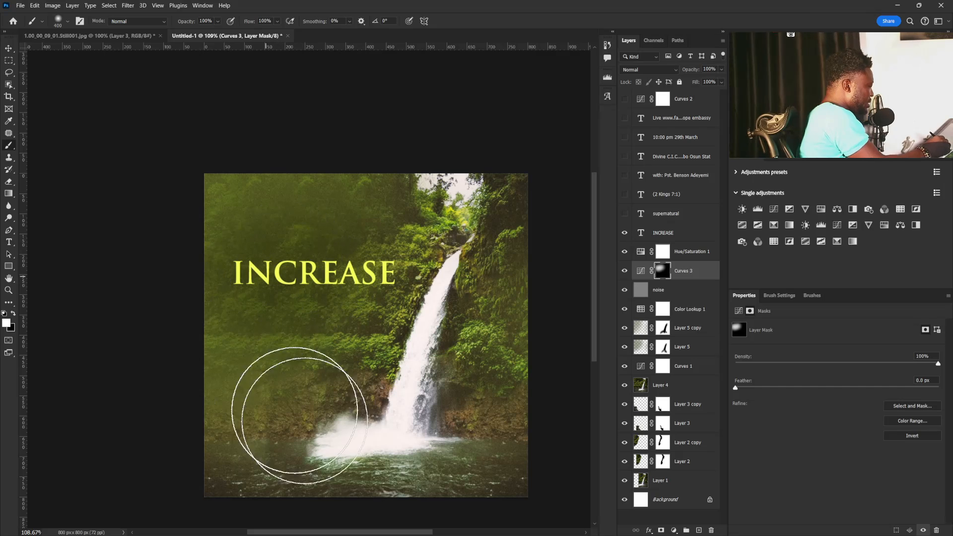
Move the INCREASE text slightly down and towards the canvas edge.
key(v)
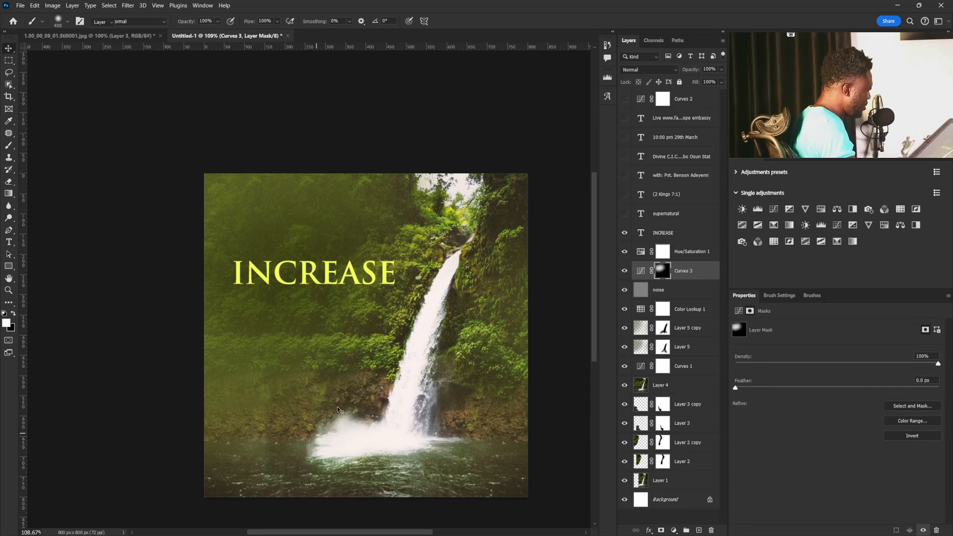
click(679, 236)
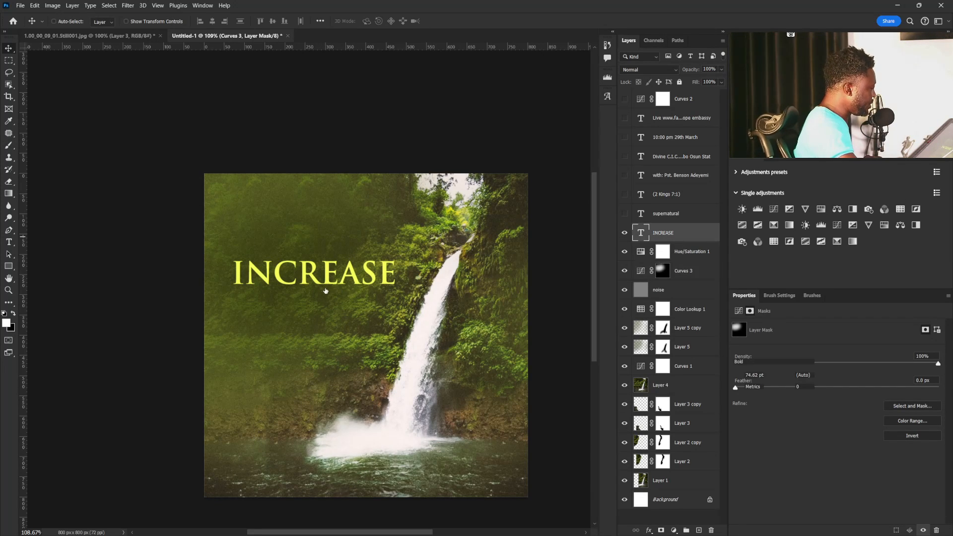
drag(318, 275, 315, 285)
key(ctrl)
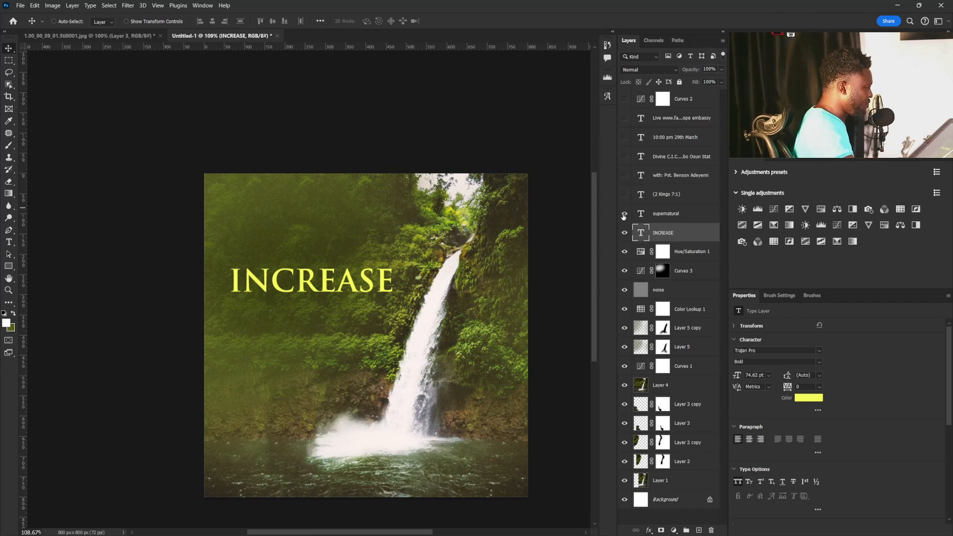
Show the supernatural text layer and change its font to Trajan Pro Bold.
click(649, 215)
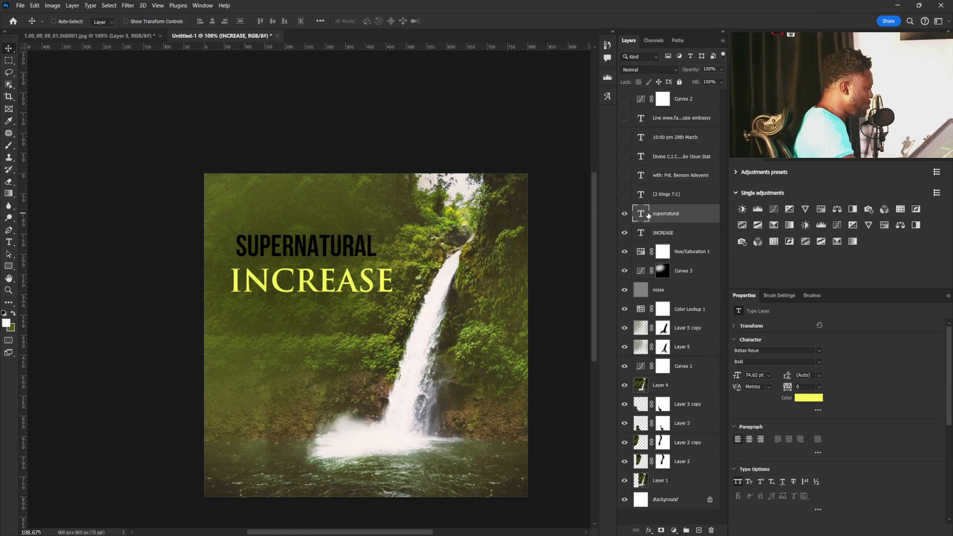
click(818, 363)
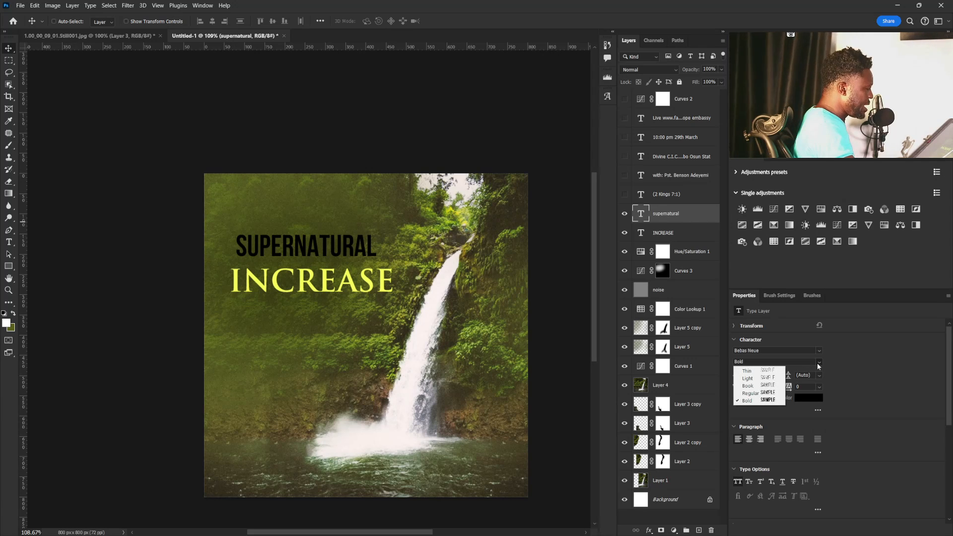
click(817, 362)
click(818, 351)
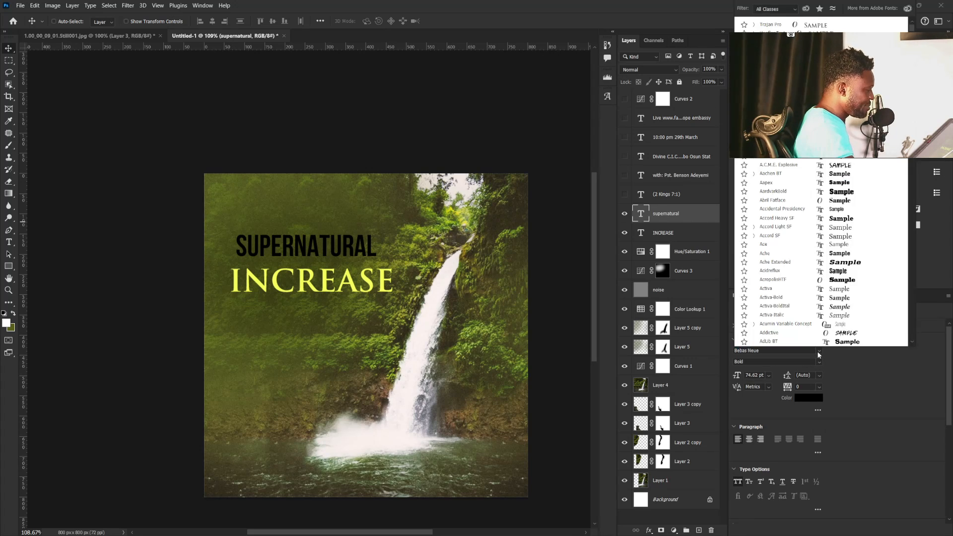
click(829, 26)
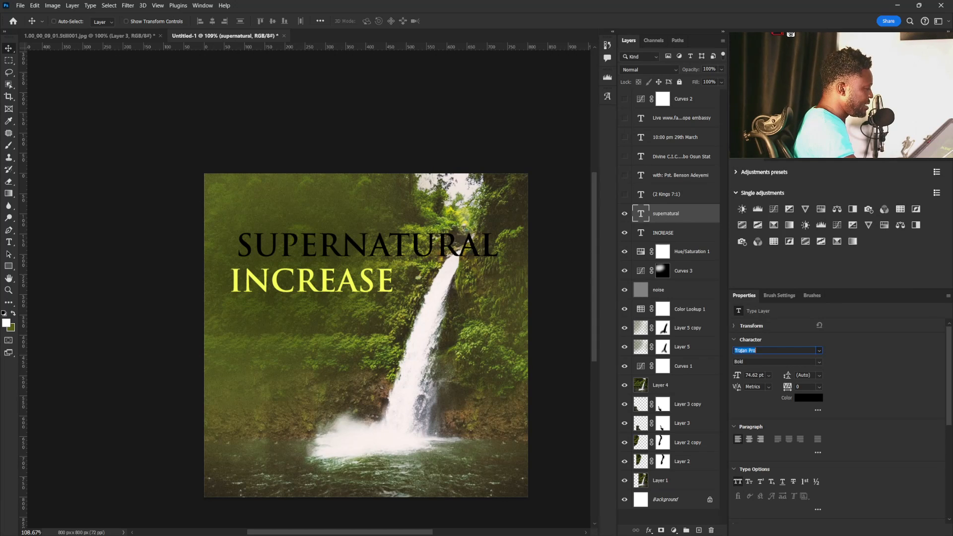
Match the supernatural text's colour to the yellow f6ff5c sampled from INCREASE.
click(808, 398)
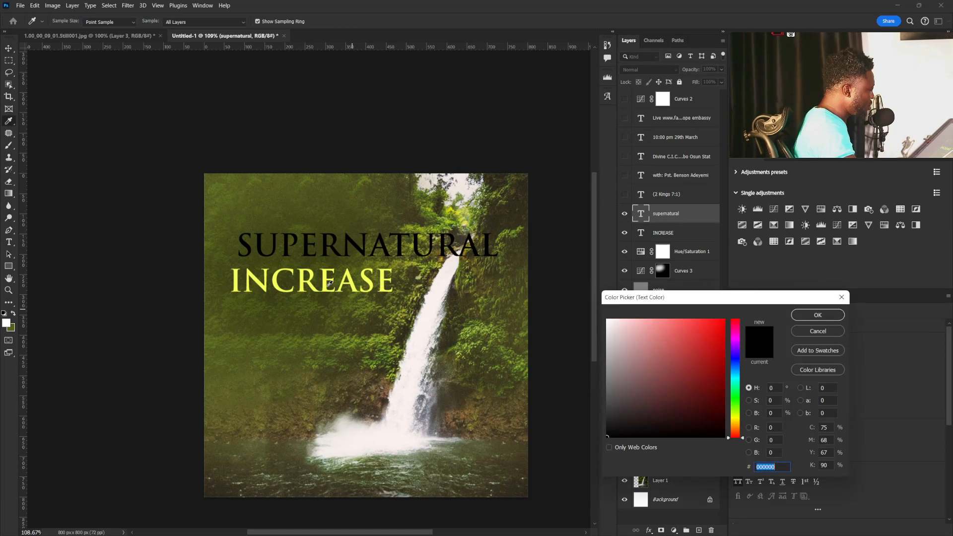
click(328, 283)
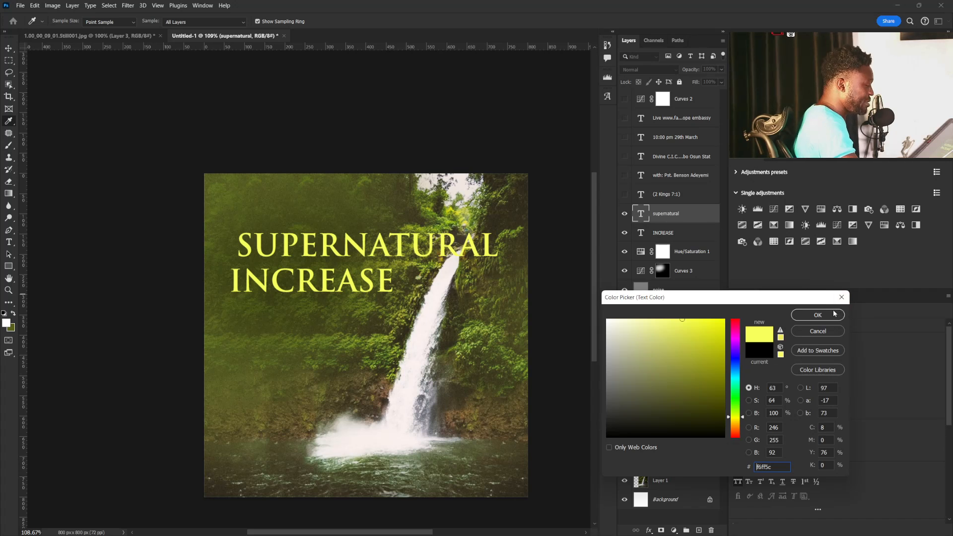
click(817, 314)
Scale the supernatural text down to about 26.96 pt and place it just above INCREASE with a small gap.
key(v)
key(ctrl+t)
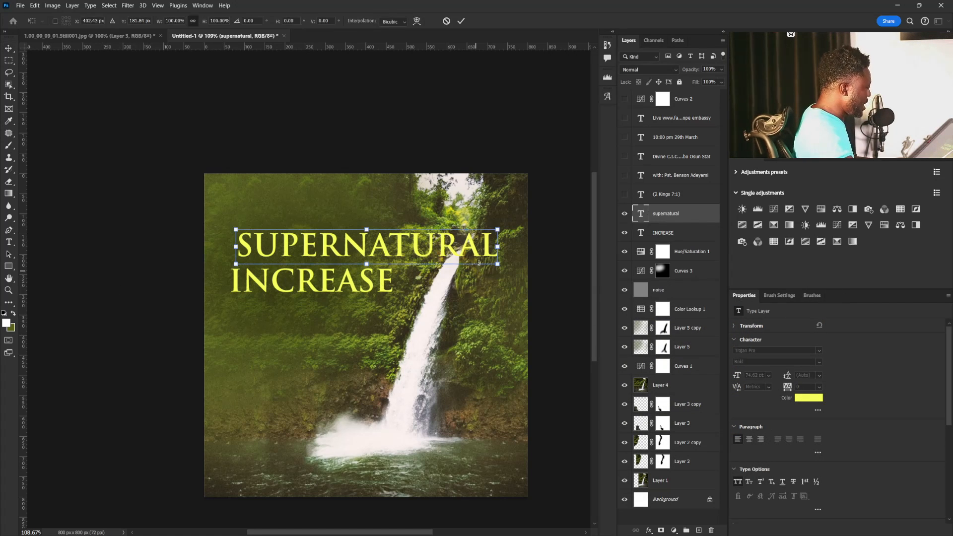
drag(497, 230, 316, 260)
key(Return)
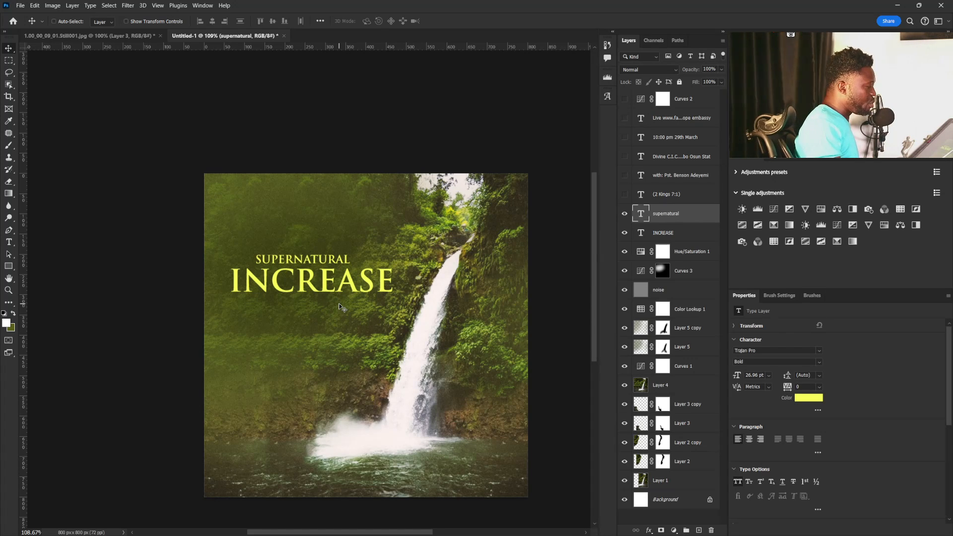
drag(305, 265, 305, 260)
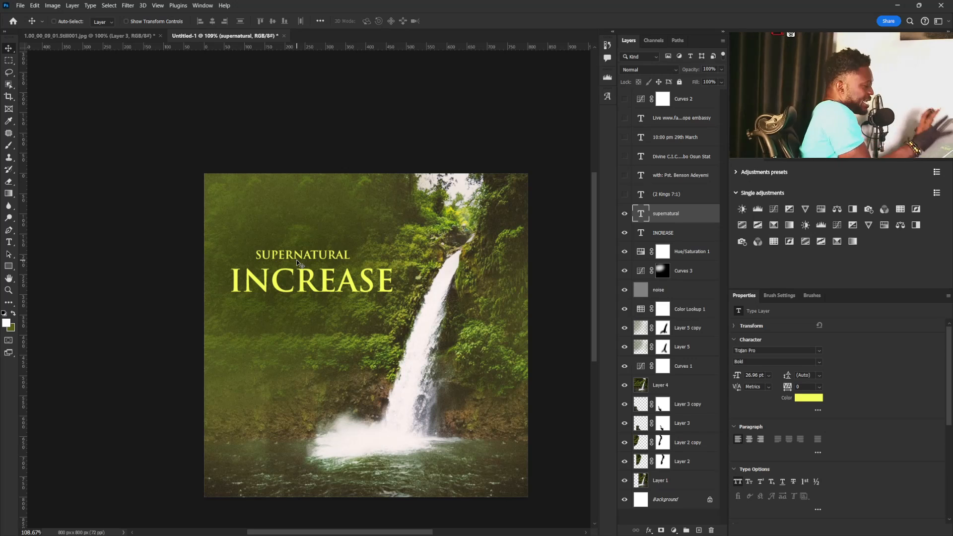
Increase the supernatural text's tracking to 260 and centre it above INCREASE.
click(802, 388)
text(60)
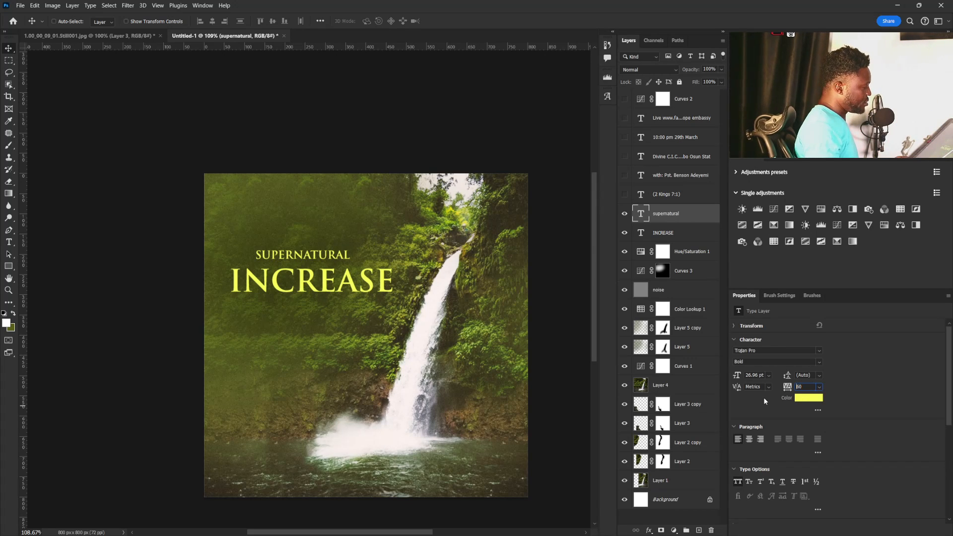
key(Up)
key(Up)
key(Up)
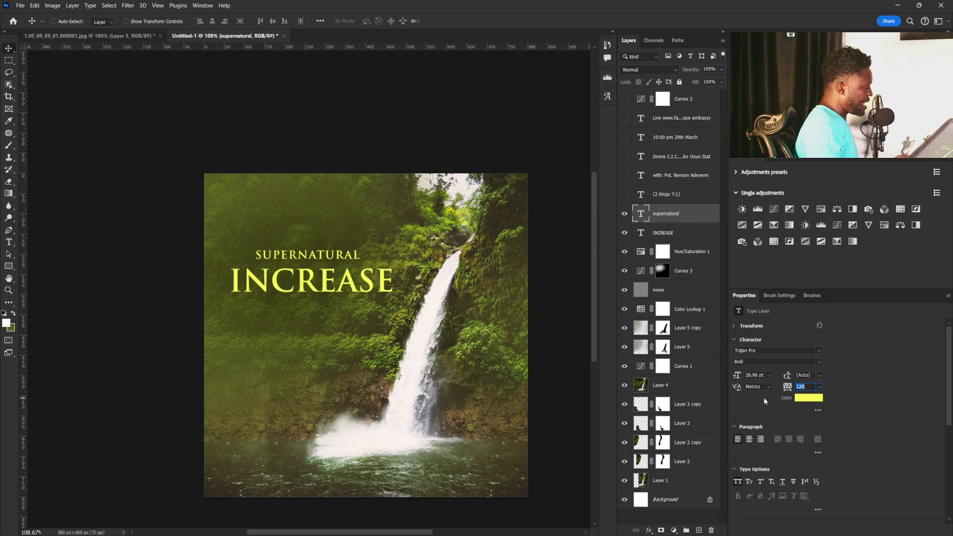
key(Up)
key(Up)
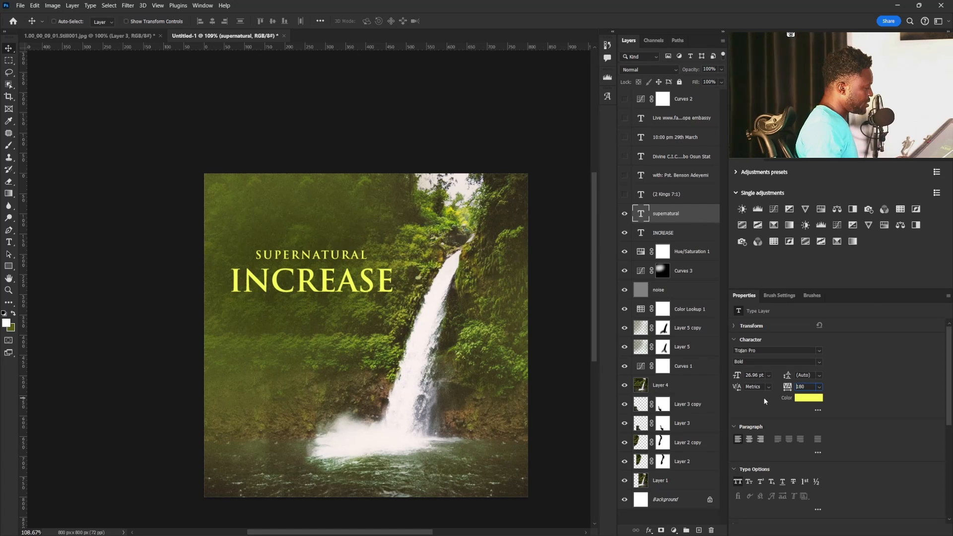
key(Up)
key(Up)
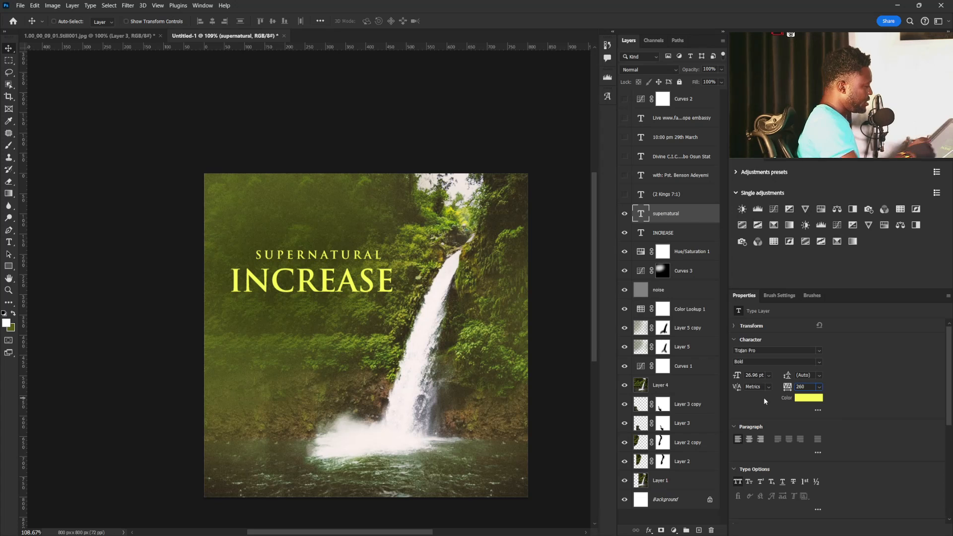
drag(331, 257, 287, 263)
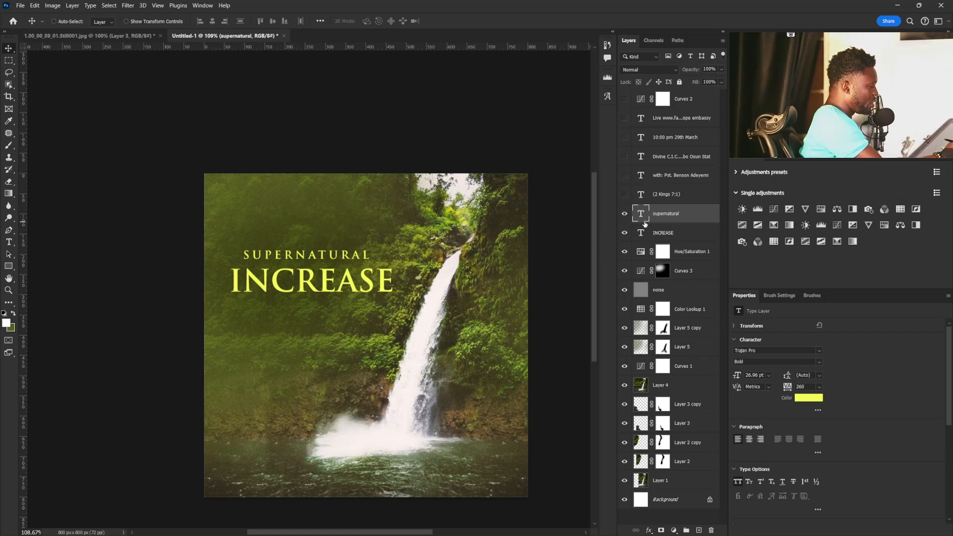
Delete the initial I from the INCREASE text and shift the remaining NCREASE slightly right beneath SUPERNATURAL.
click(641, 232)
double_click(641, 232)
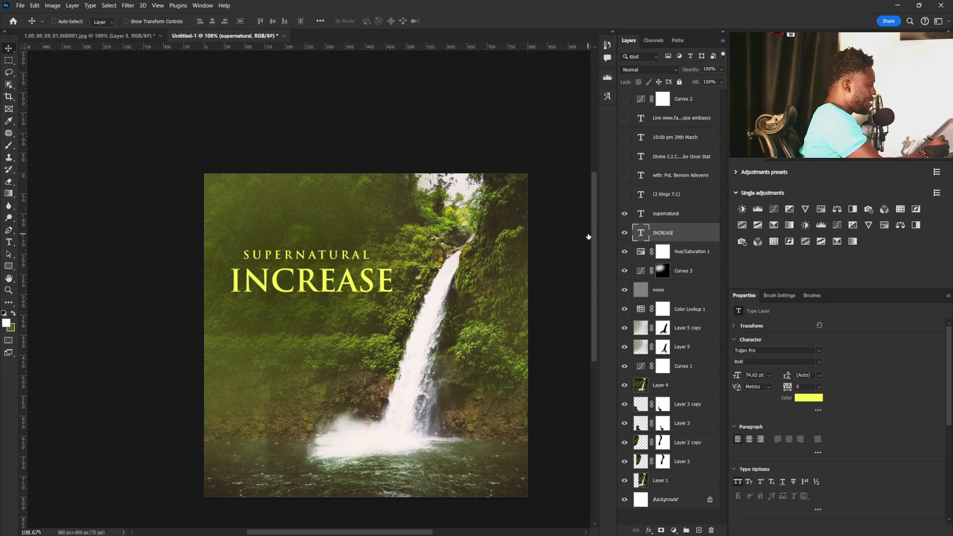
click(242, 274)
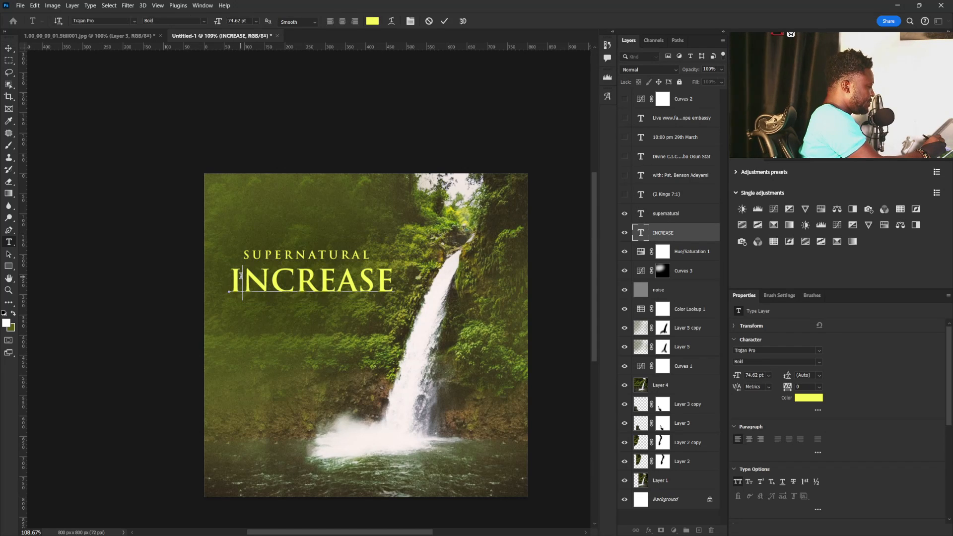
drag(241, 274, 225, 265)
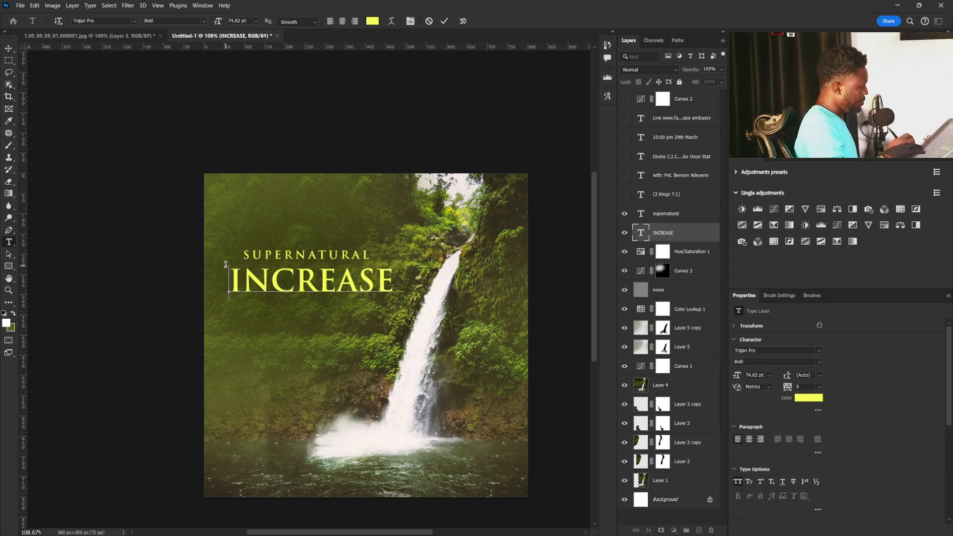
key(BackSpace)
key(ctrl+Return)
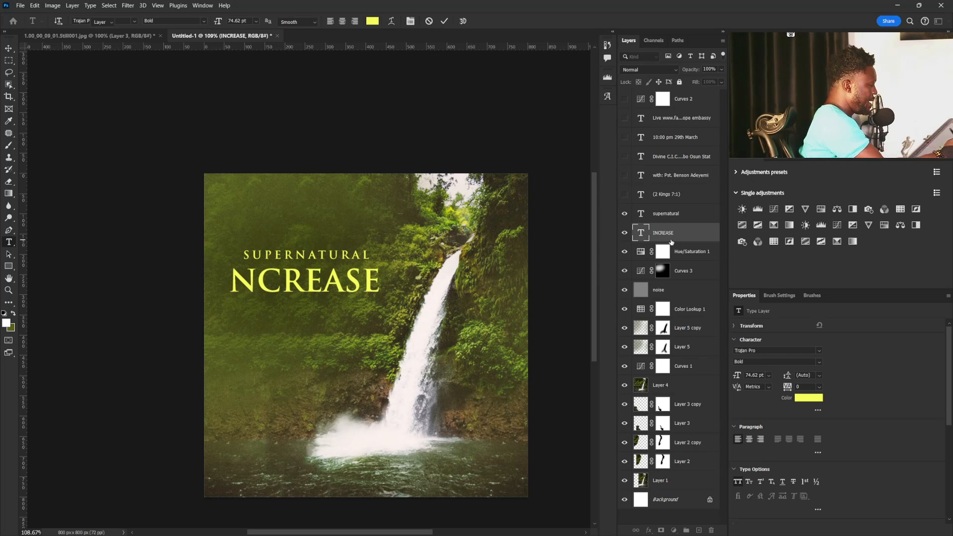
key(v)
drag(268, 279, 281, 282)
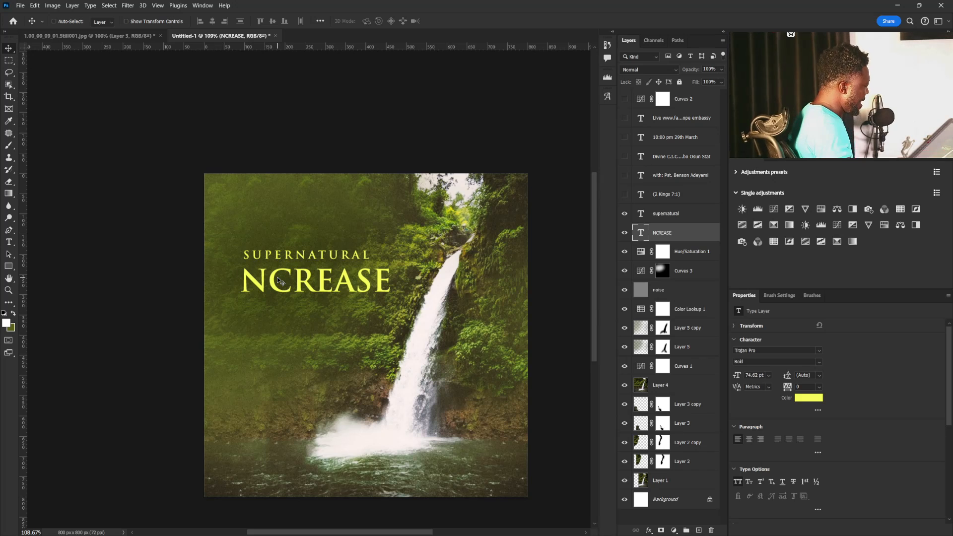
Add a separate letter I in a decorative script font as the large swash initial in front of NCREASE.
click(9, 242)
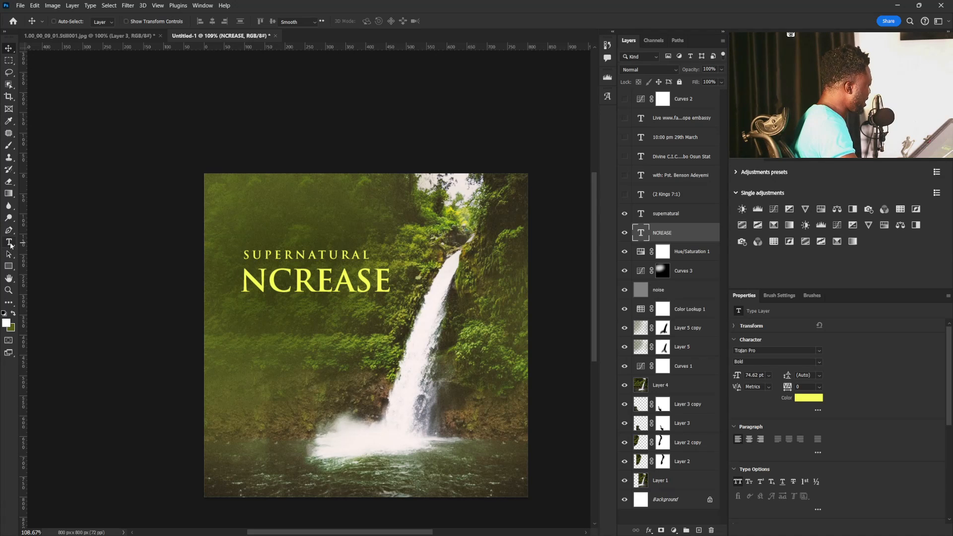
click(252, 323)
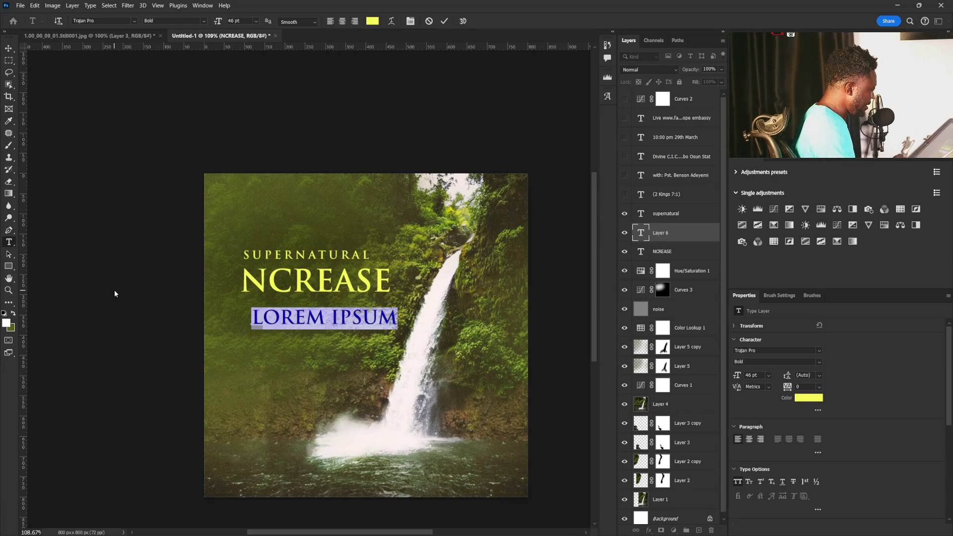
key(BackSpace)
text(I)
key(ctrl+a)
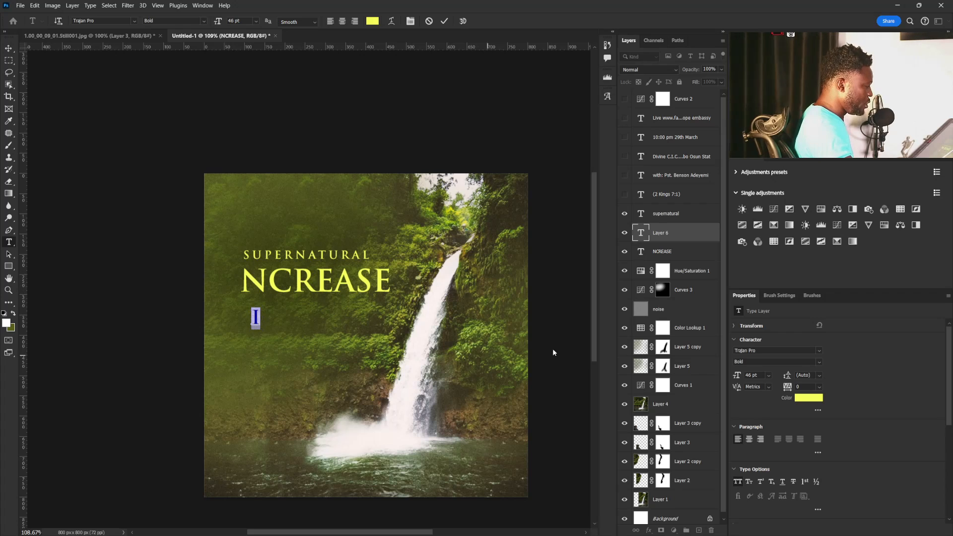
click(760, 353)
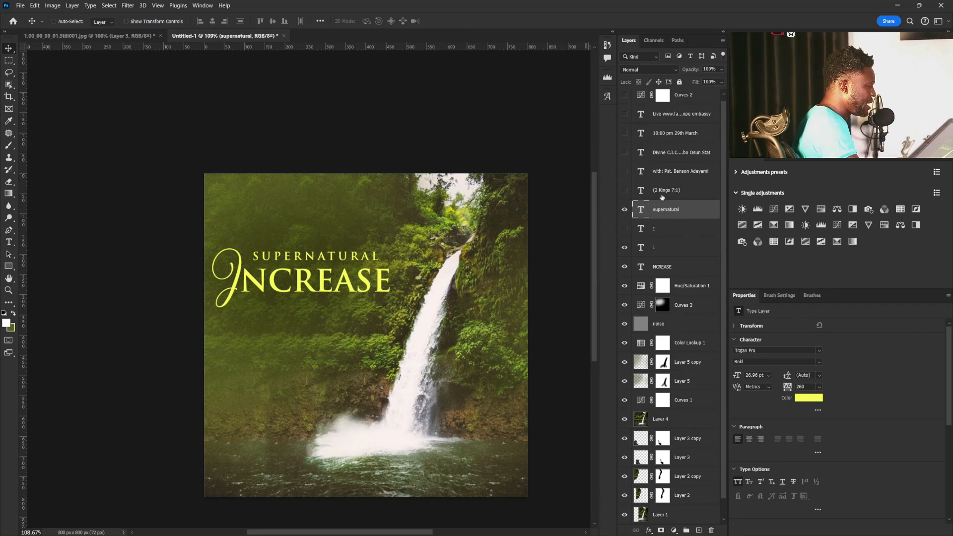
Show the (2 Kings 7:1) text layer and place it centred just below NCREASE.
click(661, 193)
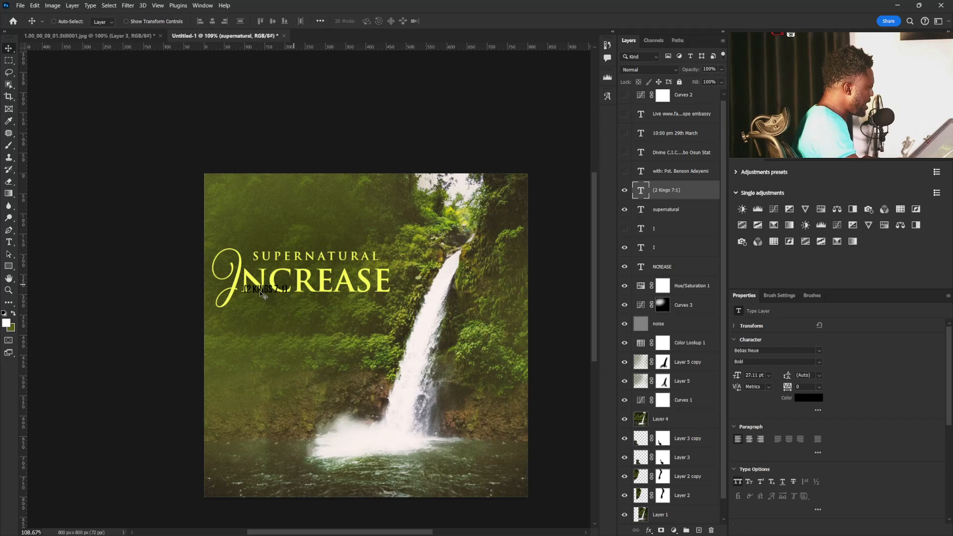
drag(260, 291, 317, 308)
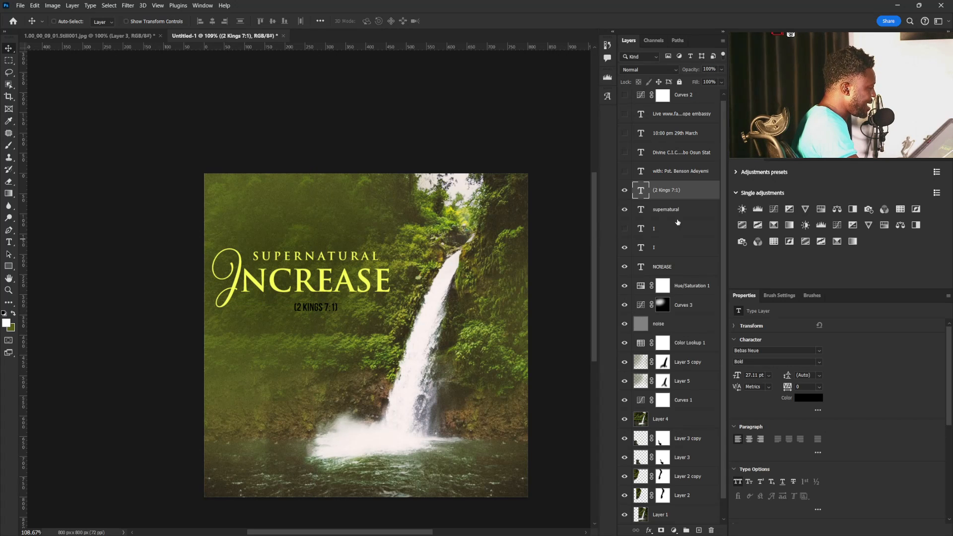
Scale the visible title texts and the verse together to about 93.71% and shift them slightly right and down.
ctrl+click(671, 210)
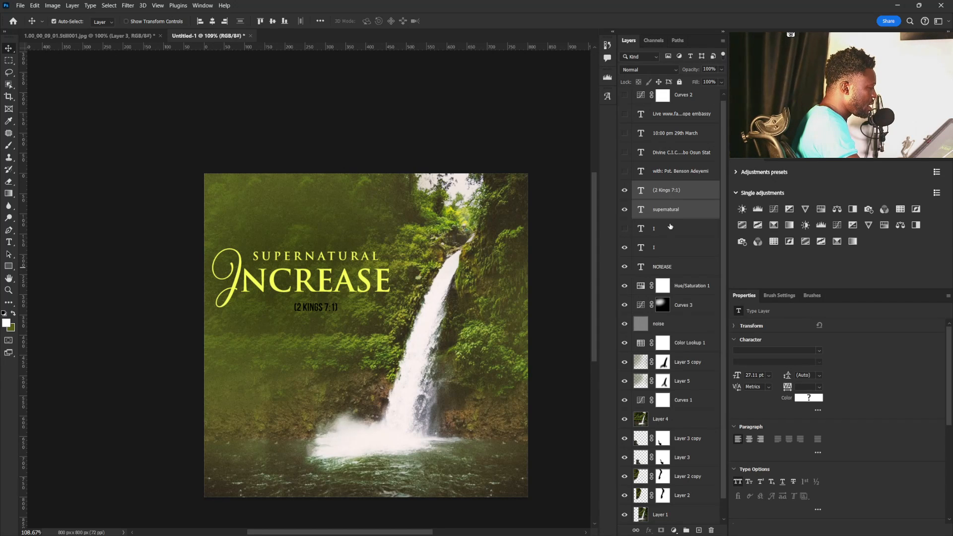
ctrl+click(665, 250)
drag(345, 287, 355, 286)
key(ctrl+z)
ctrl+click(710, 267)
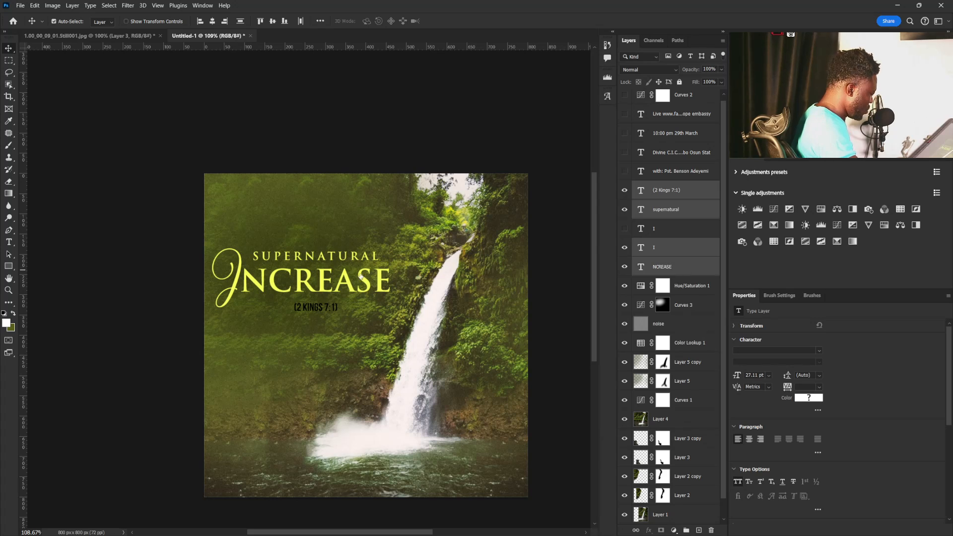
key(ctrl+t)
drag(379, 254, 373, 256)
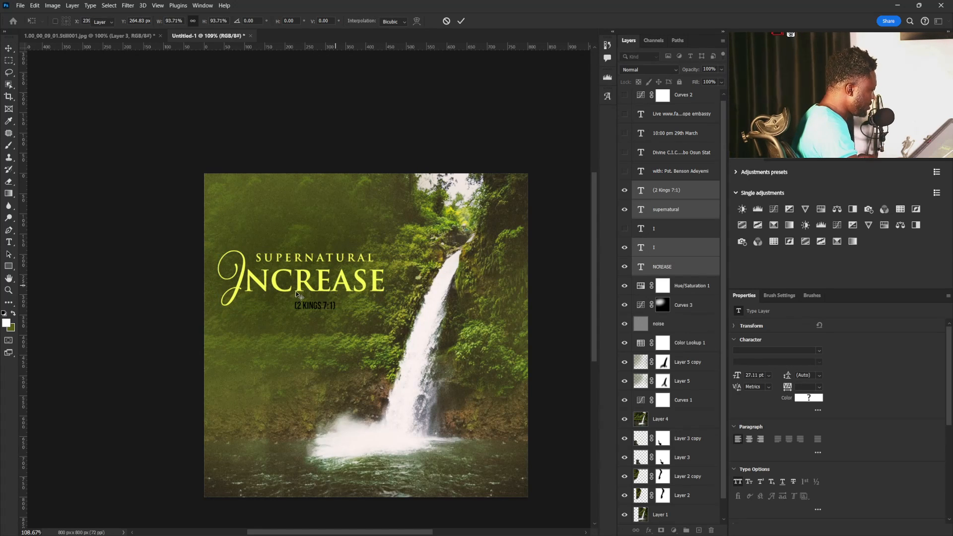
key(Return)
drag(305, 292, 313, 300)
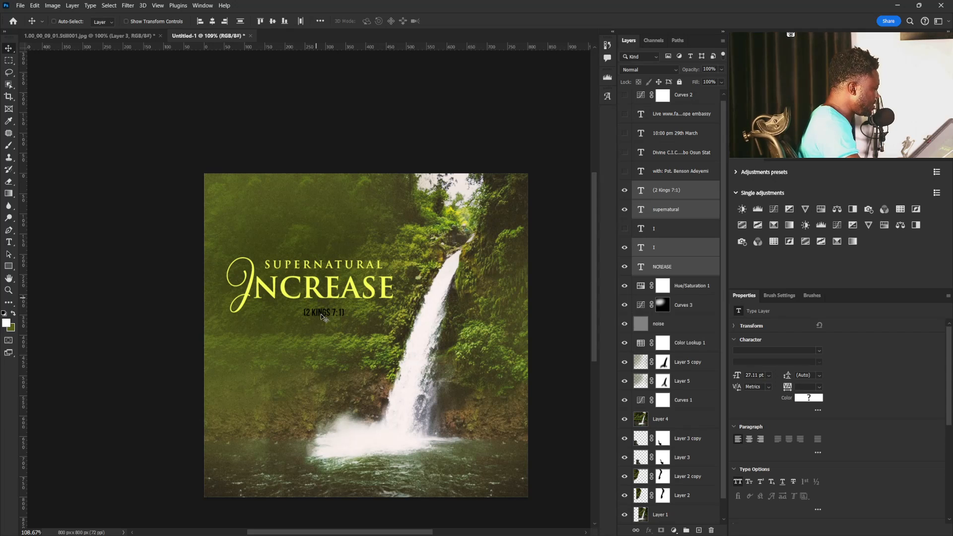
Change the font of the (2 Kings 7:1) text to Trajan Pro.
right_click(318, 315)
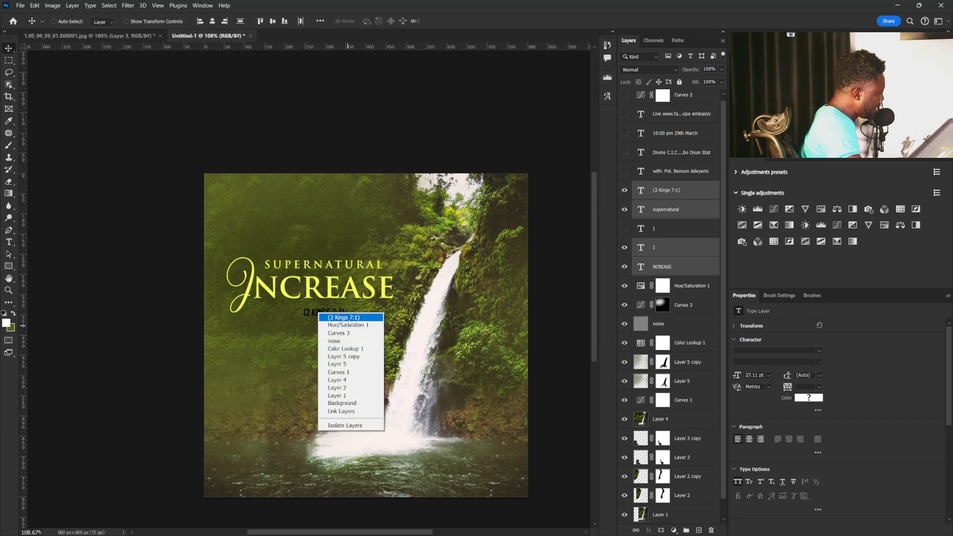
click(337, 318)
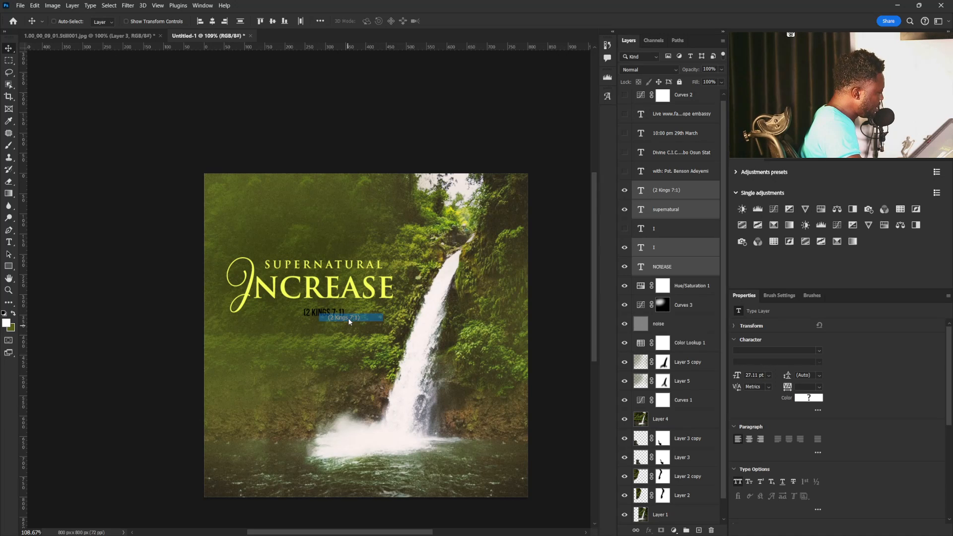
click(820, 351)
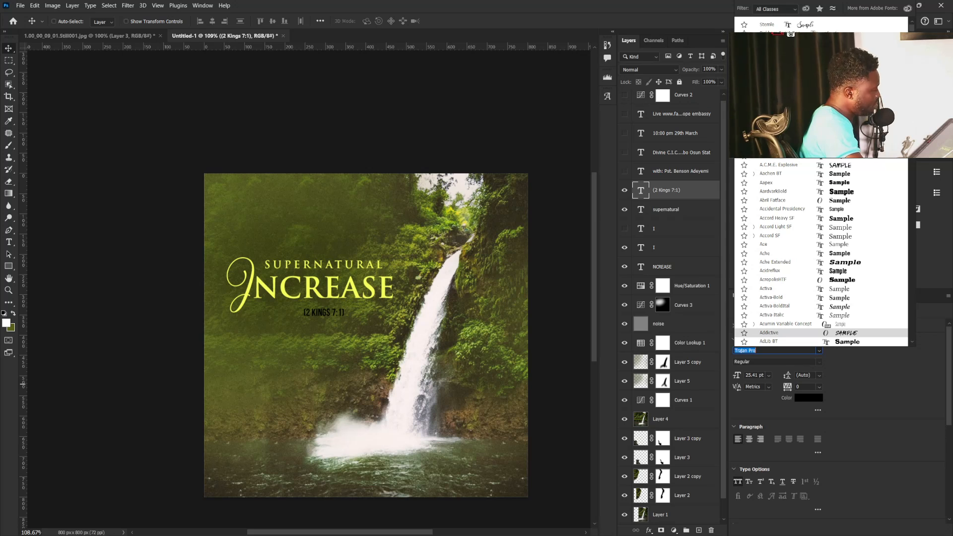
click(784, 61)
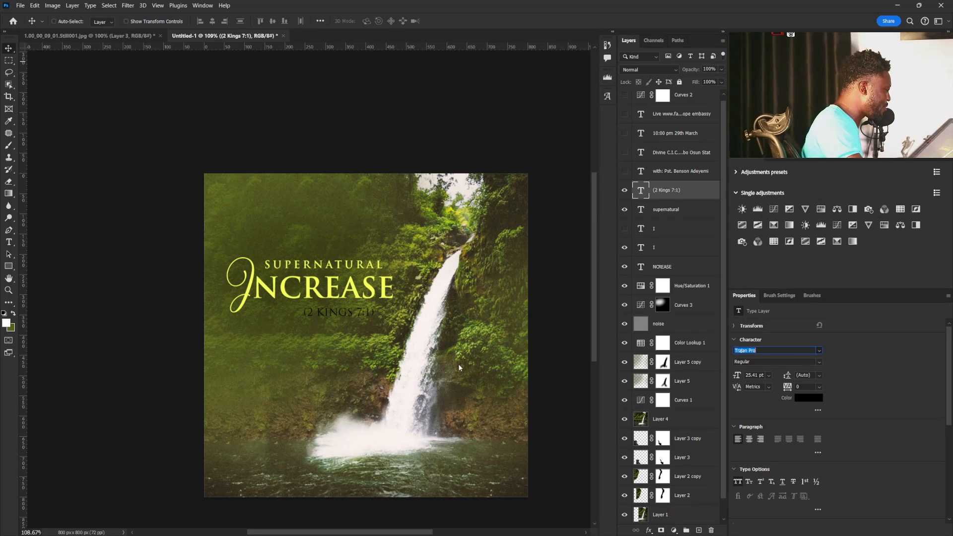
key(Return)
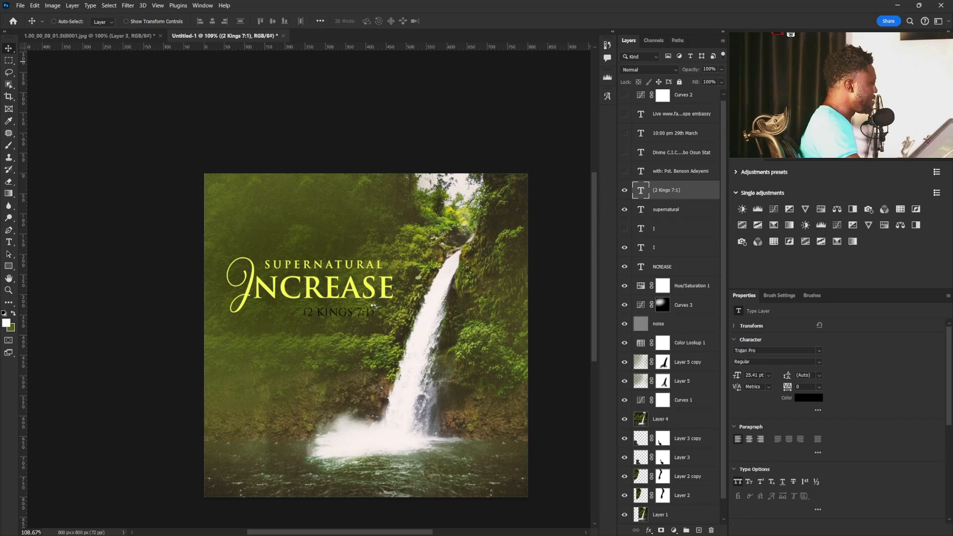
Set the (2 Kings 7:1) text's colour to white ffffff and its style to Bold.
click(813, 403)
click(458, 288)
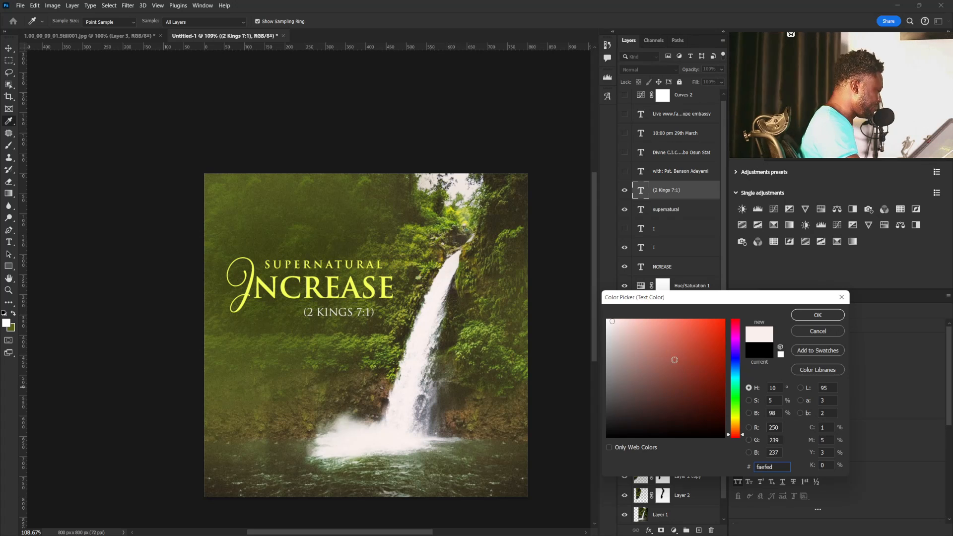
drag(672, 338, 545, 307)
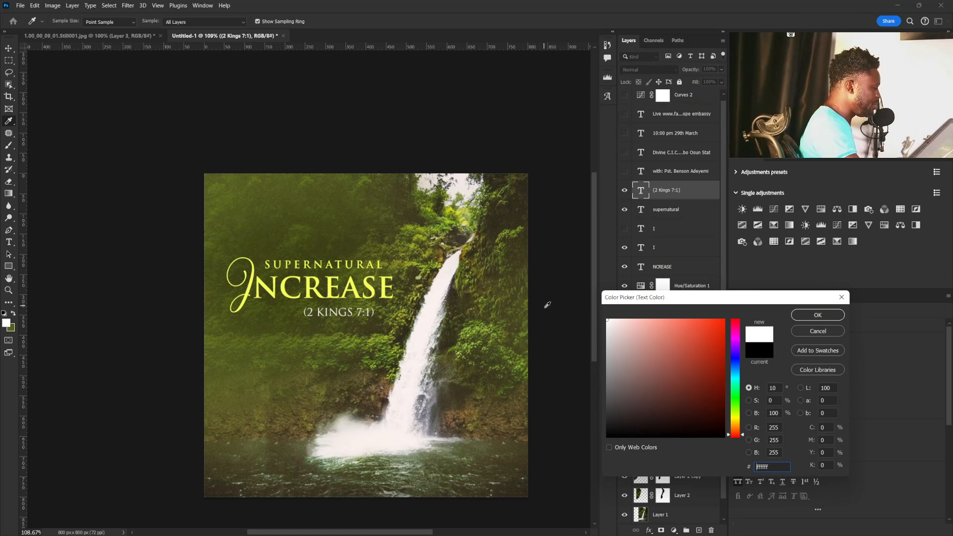
click(830, 315)
click(815, 362)
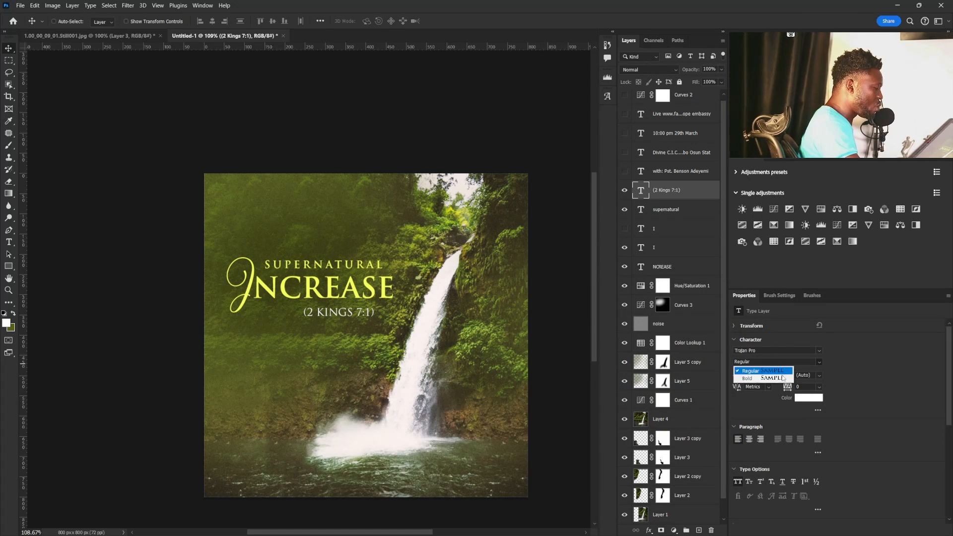
click(752, 378)
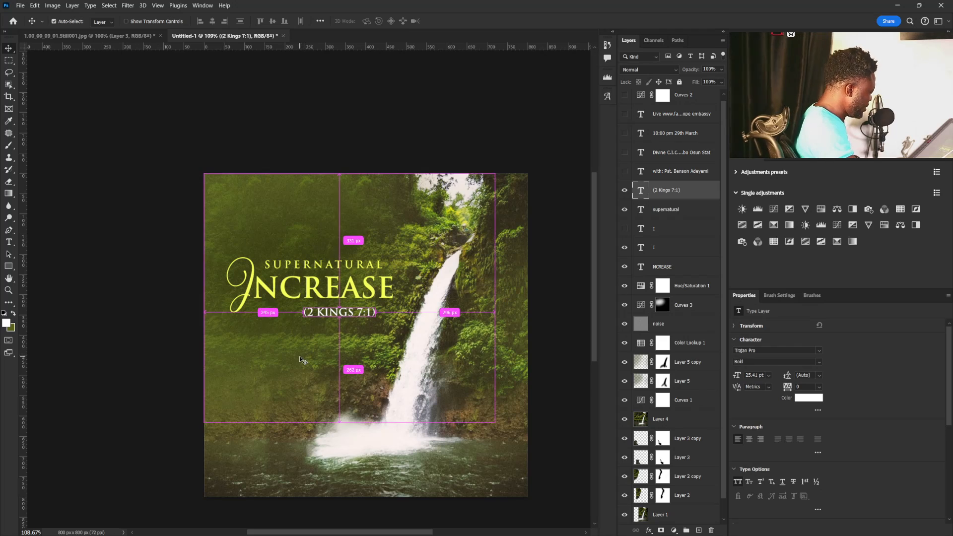
Scale the (2 Kings 7:1) text down to about 15.43 pt and set its tracking to 200.
key(ctrl+t)
drag(376, 307, 336, 315)
key(Return)
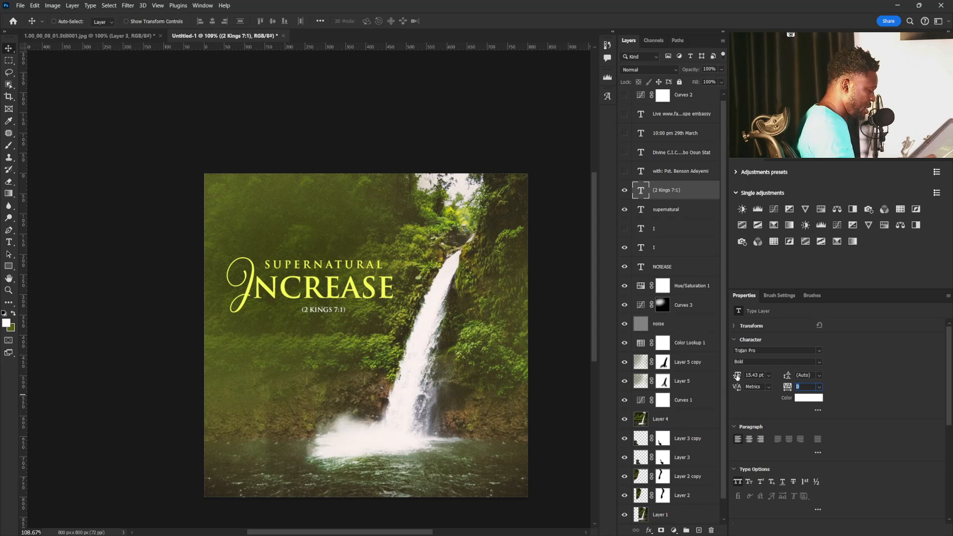
key(Return)
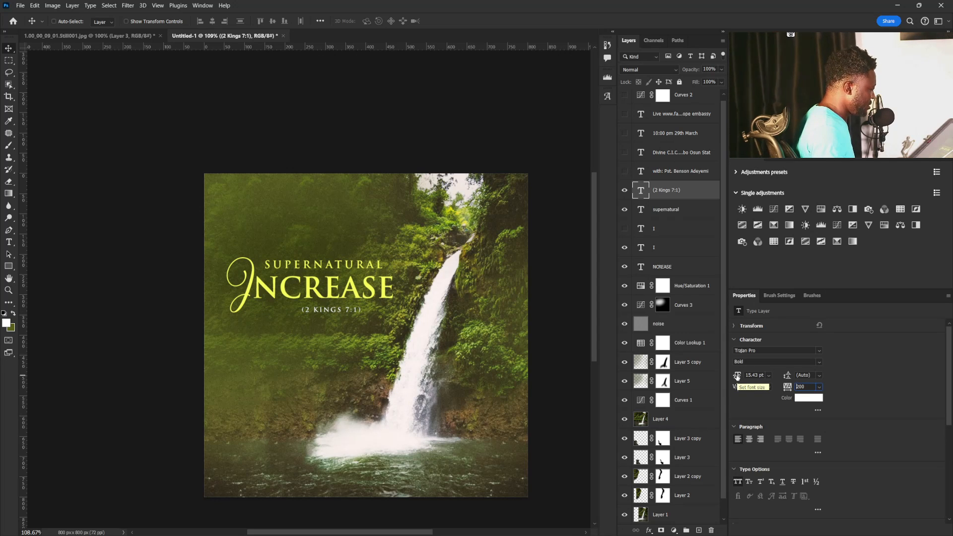
Align the horizontal centres of the (2 Kings 7:1), supernatural and NCREASE texts.
drag(358, 311, 314, 328)
key(ctrl+z)
ctrl+click(667, 211)
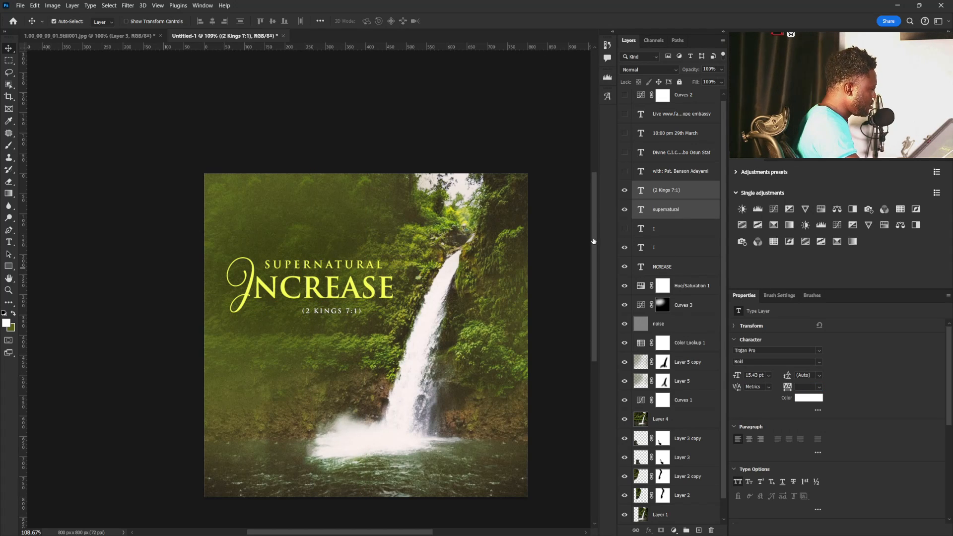
ctrl+click(667, 266)
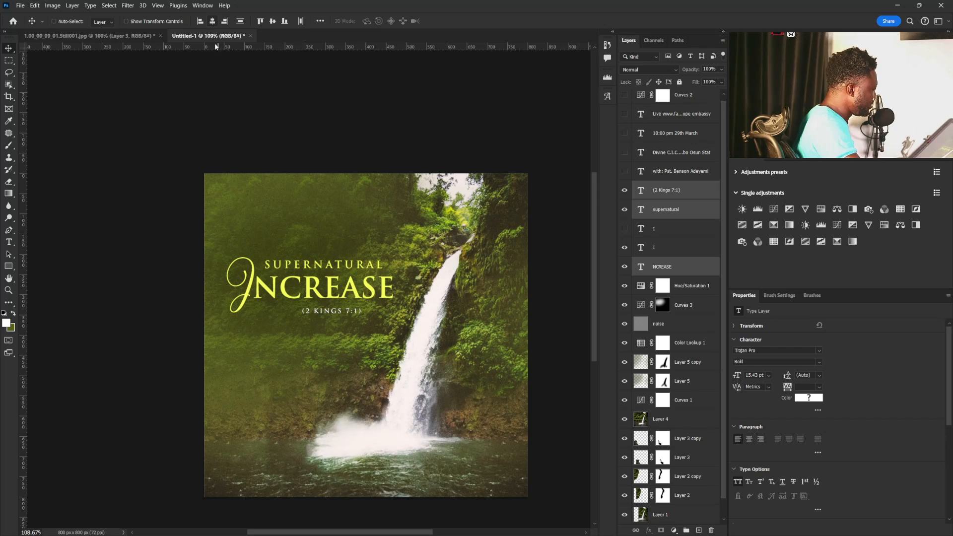
click(212, 21)
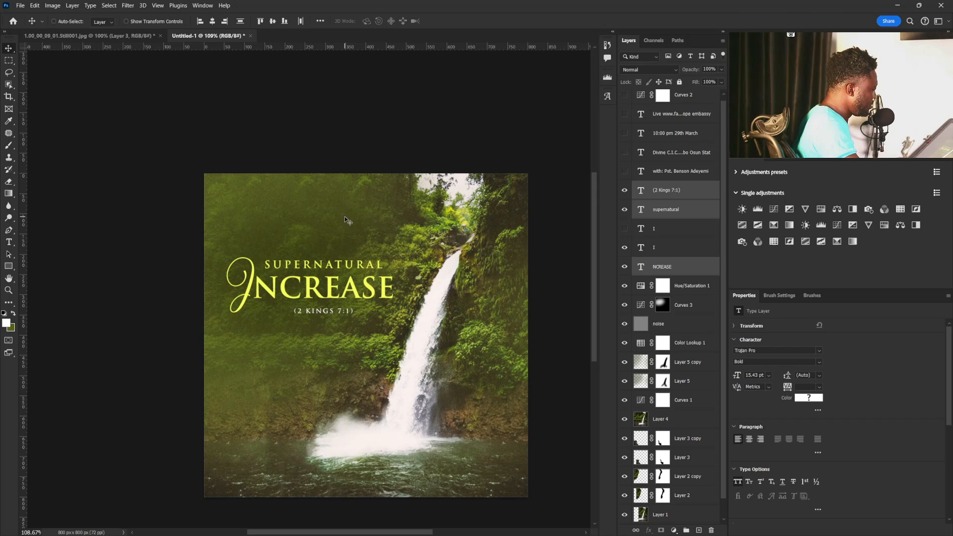
Scale the visible title texts and the verse together to about 104.30% and move them down to the flyer's middle left.
click(668, 266)
shift+click(668, 190)
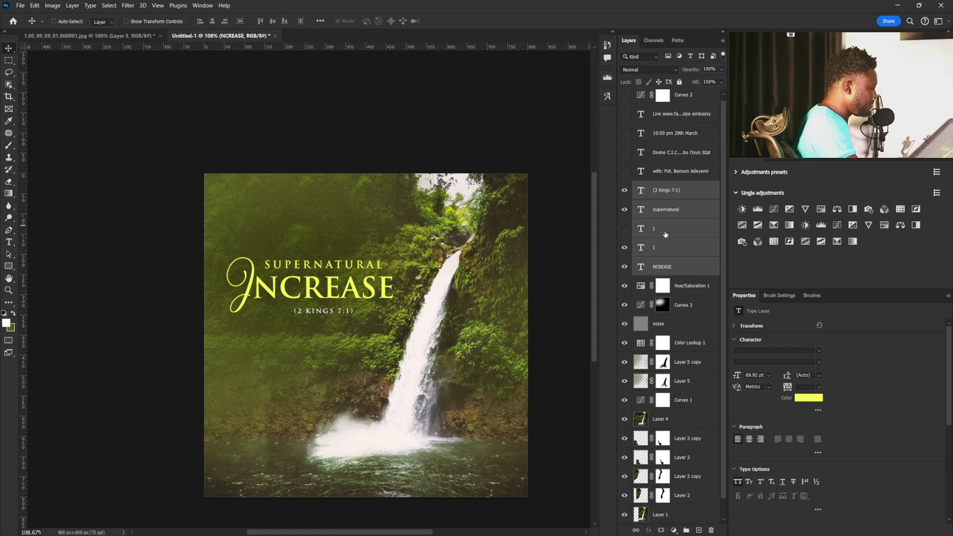
ctrl+click(665, 229)
drag(320, 290, 317, 304)
key(ctrl+t)
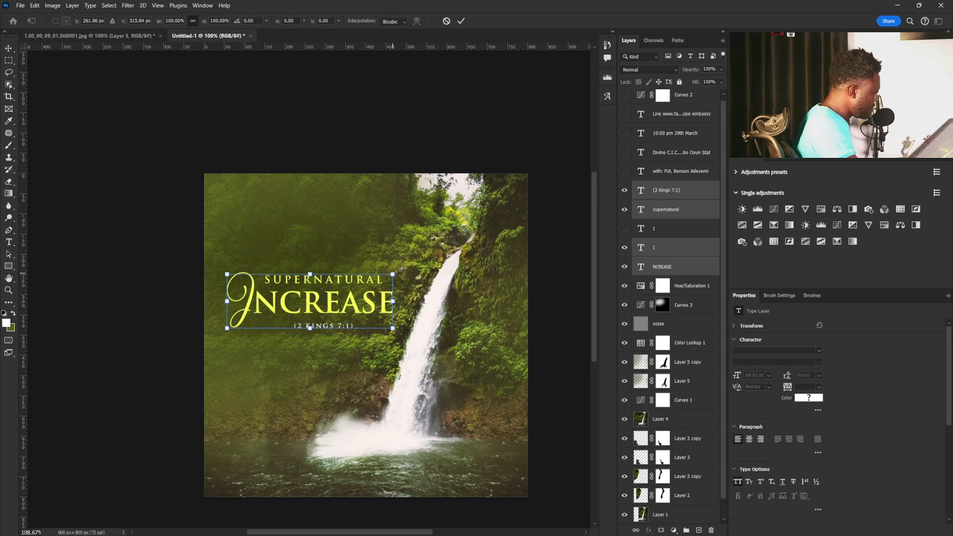
drag(402, 268, 412, 266)
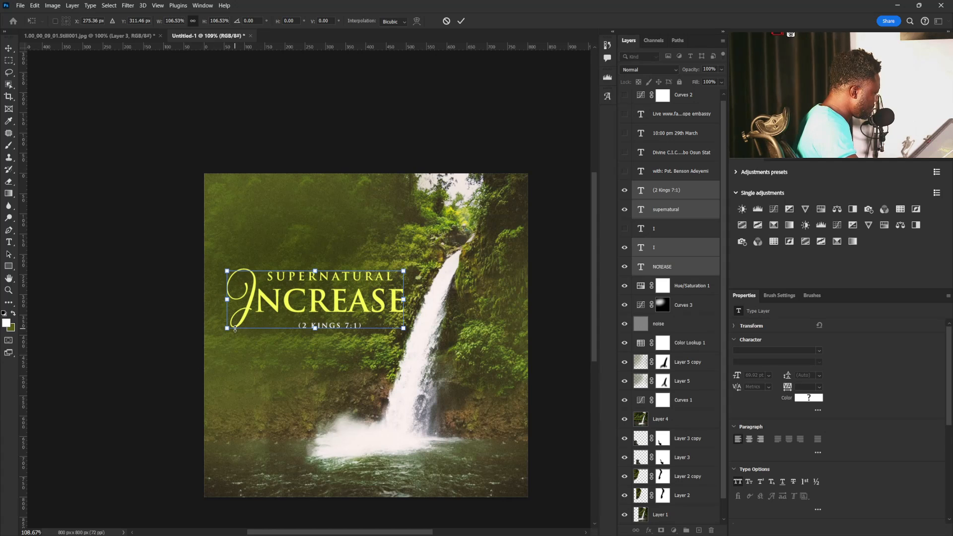
drag(228, 329, 234, 328)
key(Return)
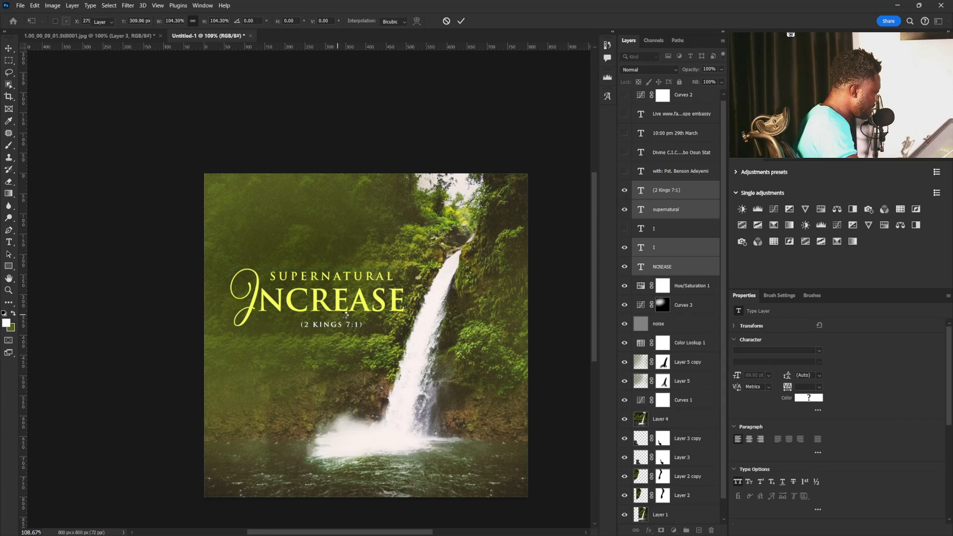
drag(358, 316, 340, 352)
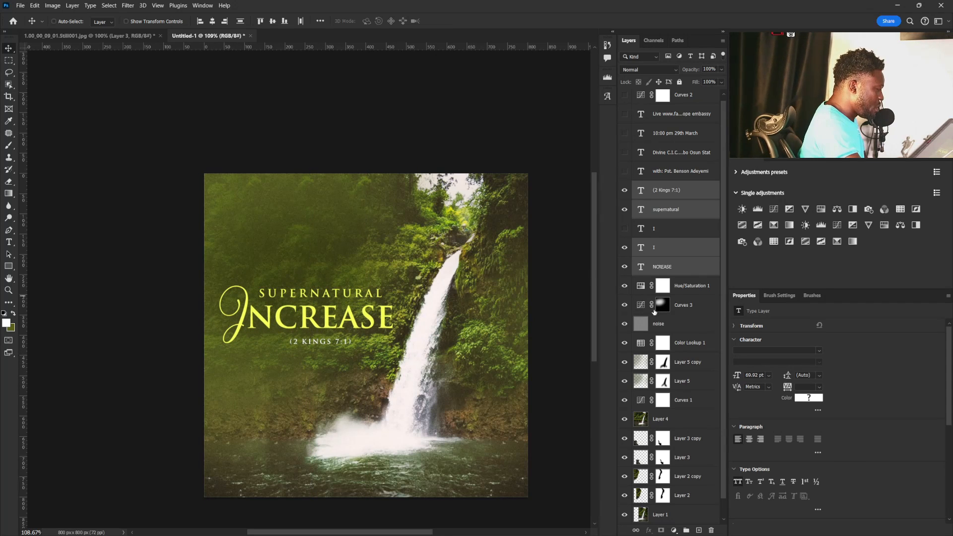
drag(409, 312, 413, 311)
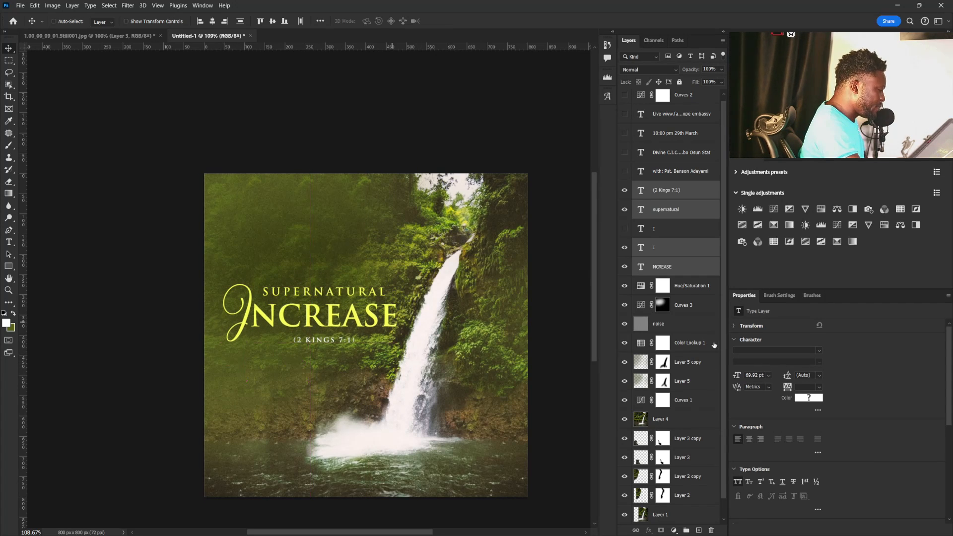
Paint the green foreground colour on Layer 5 behind the title's centre with a soft 300 px brush.
click(640, 381)
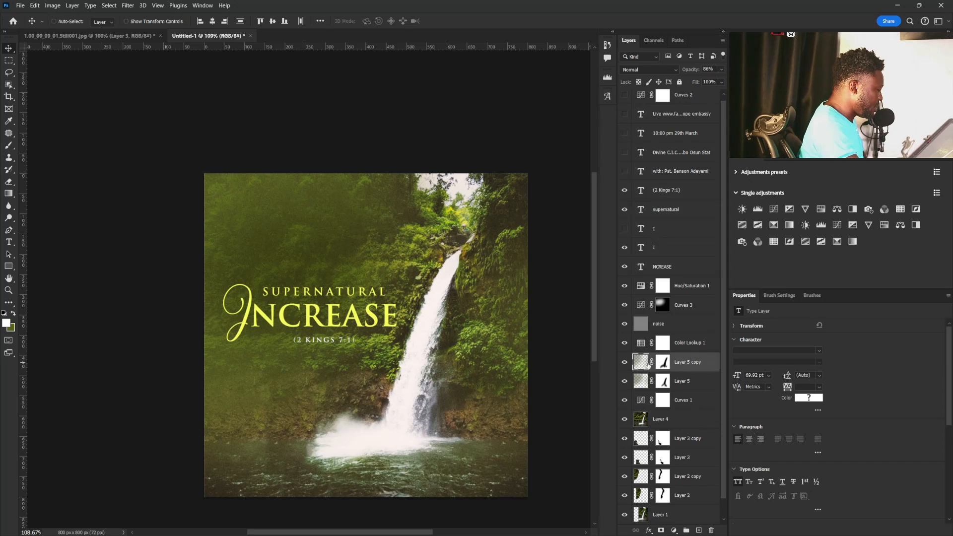
key(b)
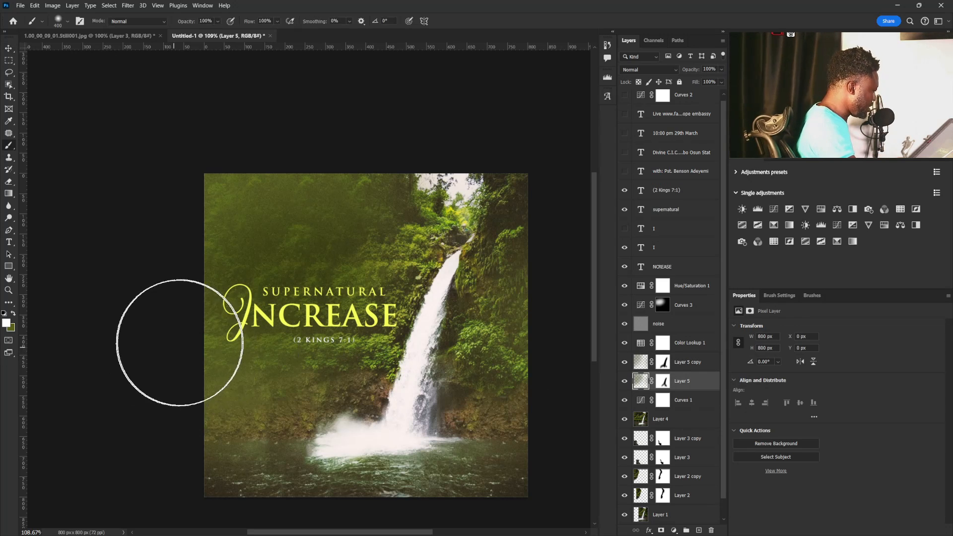
key(bracketleft)
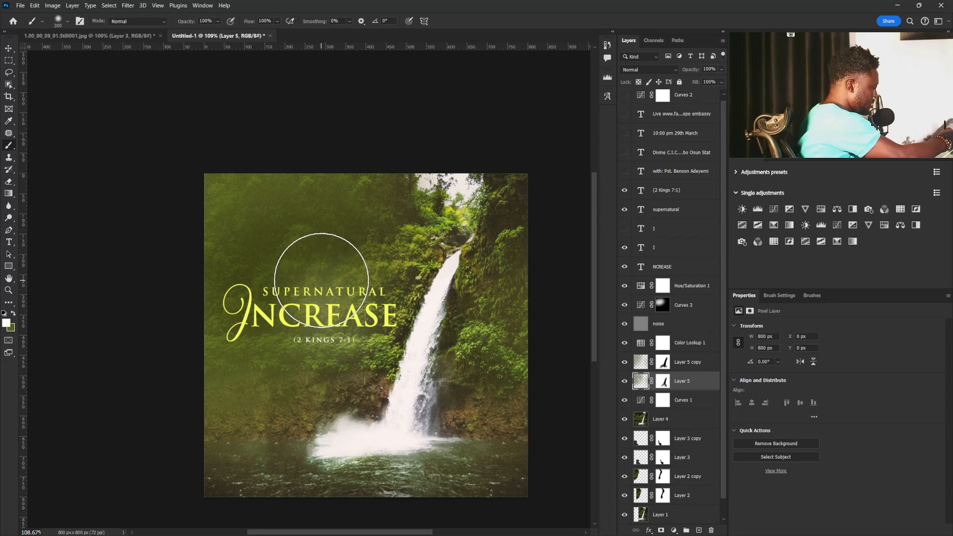
key(x)
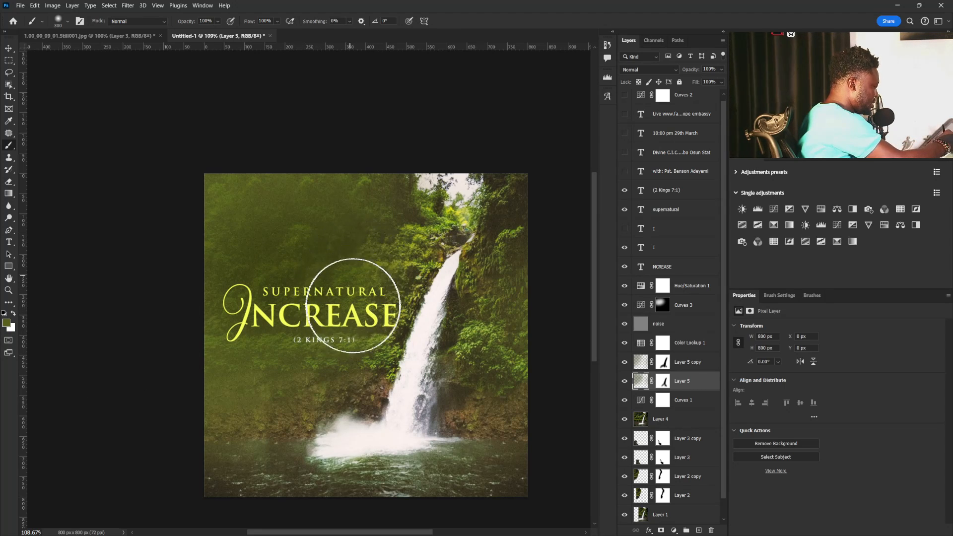
mouse_move(357, 306)
mouse_down()
mouse_move(418, 250)
mouse_move(395, 269)
mouse_move(369, 255)
mouse_move(362, 273)
mouse_move(343, 190)
mouse_move(356, 181)
mouse_move(393, 204)
mouse_move(376, 271)
mouse_move(345, 265)
mouse_move(504, 274)
mouse_move(445, 278)
mouse_move(478, 298)
mouse_move(441, 349)
mouse_move(445, 255)
mouse_move(479, 242)
mouse_move(452, 351)
mouse_move(436, 275)
mouse_move(457, 269)
mouse_move(442, 367)
mouse_move(314, 291)
mouse_move(271, 293)
mouse_move(277, 315)
mouse_move(287, 300)
mouse_move(270, 336)
mouse_move(251, 287)
mouse_move(286, 277)
mouse_move(235, 293)
mouse_move(242, 331)
mouse_move(285, 306)
mouse_move(371, 342)
mouse_move(343, 346)
mouse_up()
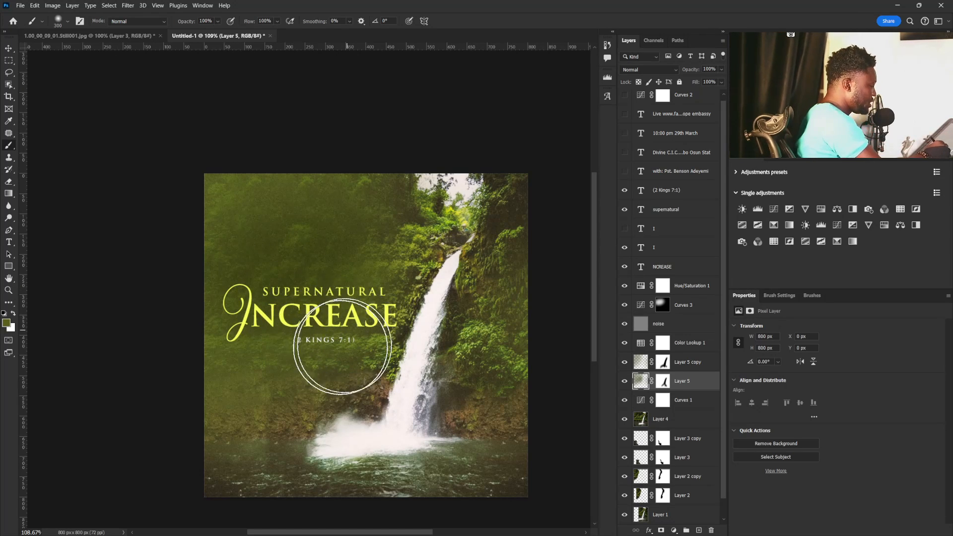
Darken the Curves 3 adjustment by lowering its midpoint to output 77 at input 123.
click(663, 304)
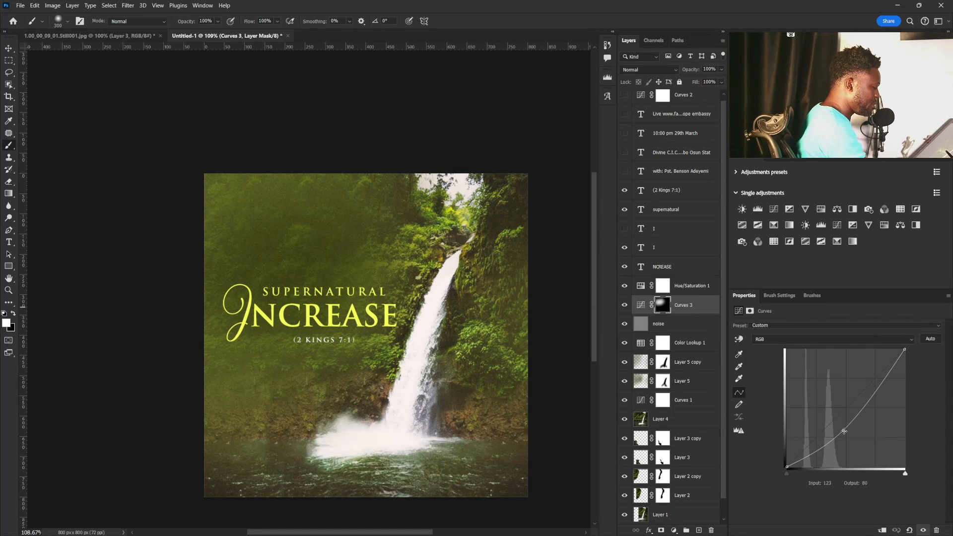
drag(844, 431, 845, 432)
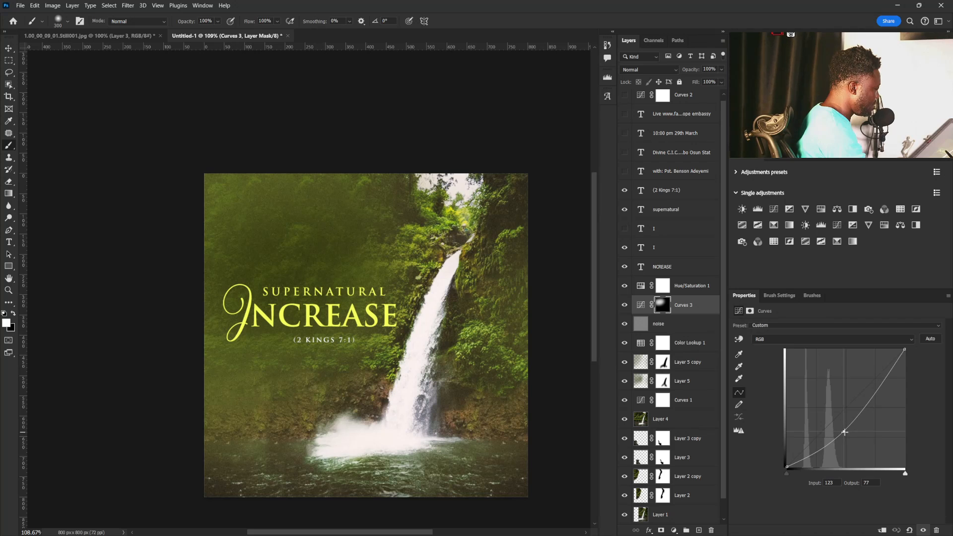
key(v)
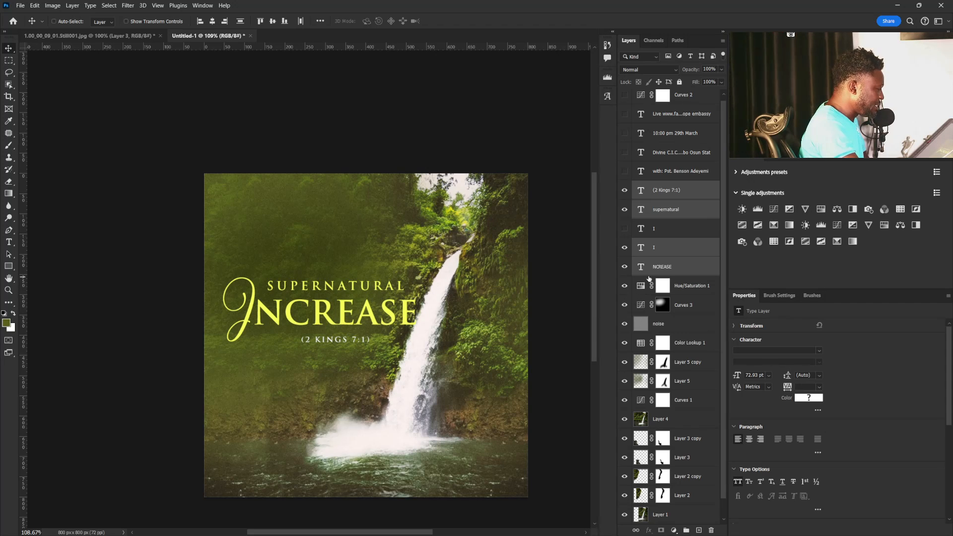
Split the underlying-layer white Blend If slider of the NCREASE text to blend its last letter softly into the waterfall.
click(675, 267)
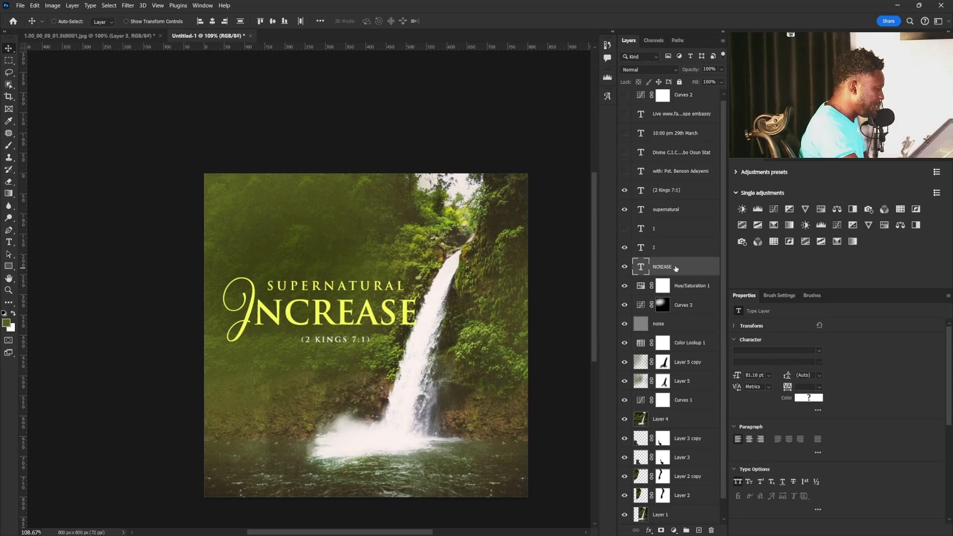
double_click(715, 268)
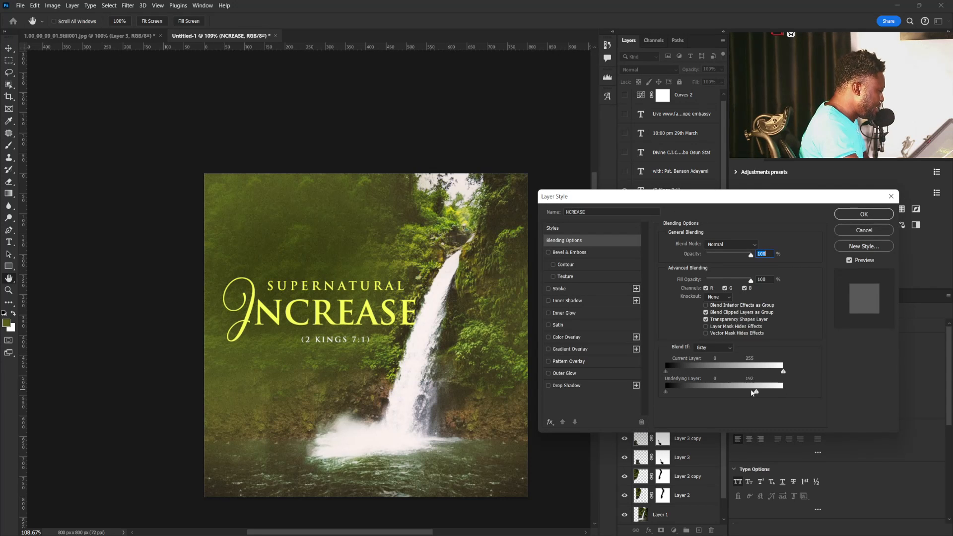
drag(727, 393, 731, 394)
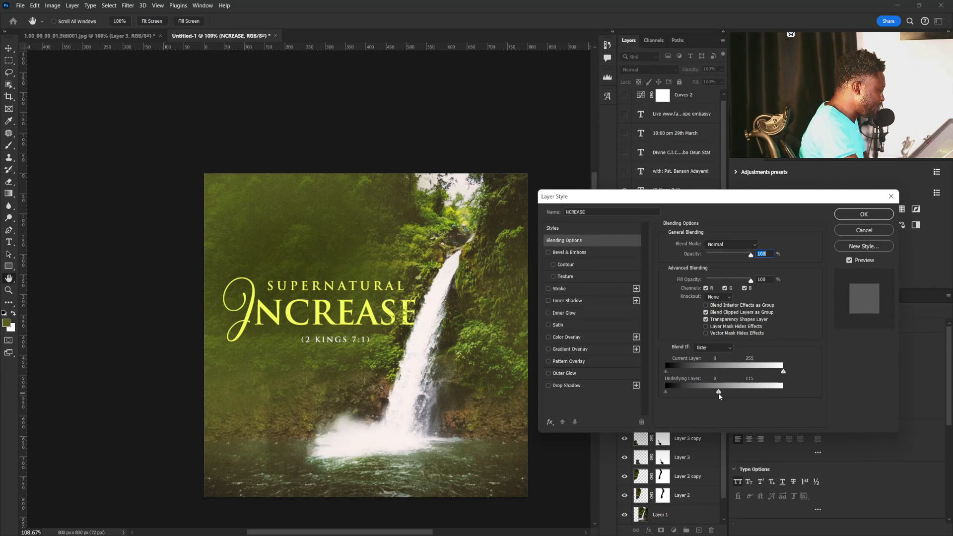
drag(718, 394, 708, 393)
key(alt)
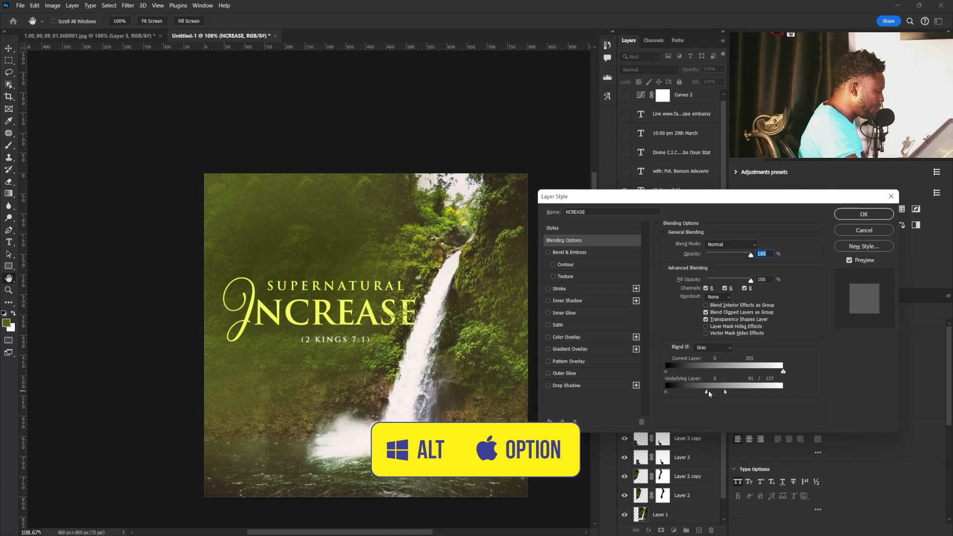
mouse_move(707, 392)
mouse_down()
mouse_move(688, 393)
mouse_move(733, 393)
mouse_move(722, 393)
mouse_up()
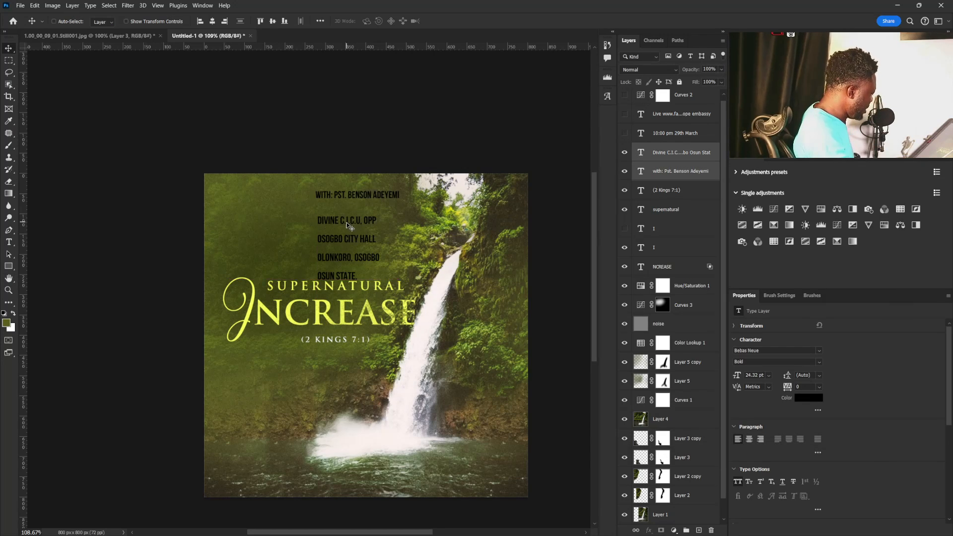
Scale the speaker line down to about 14.21 pt and the venue address to about 15.29 pt, and place both just above the title.
key(ctrl+t)
drag(399, 192, 340, 226)
key(Return)
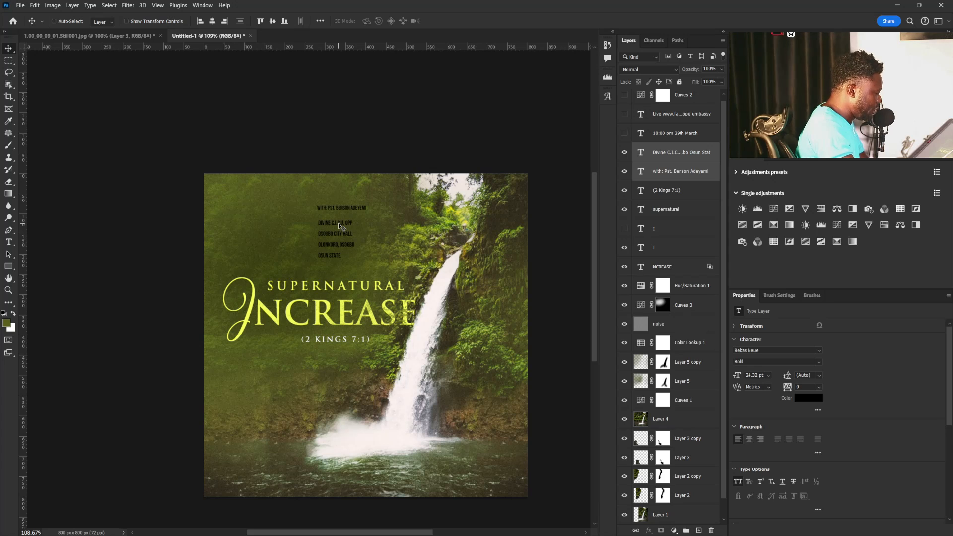
drag(338, 222, 359, 242)
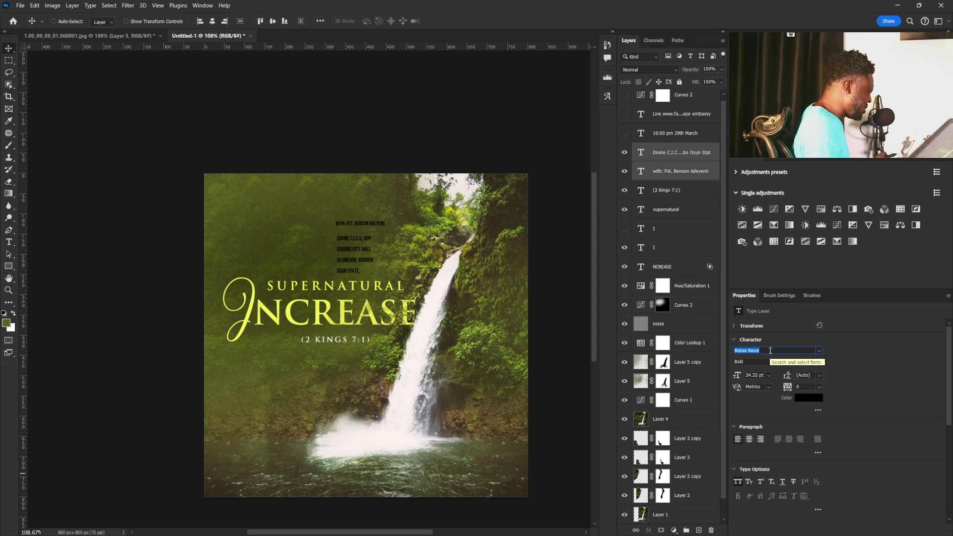
Set the speaker line and venue address to the Montserrat font and colour them white ffffff.
text(mont)
key(Return)
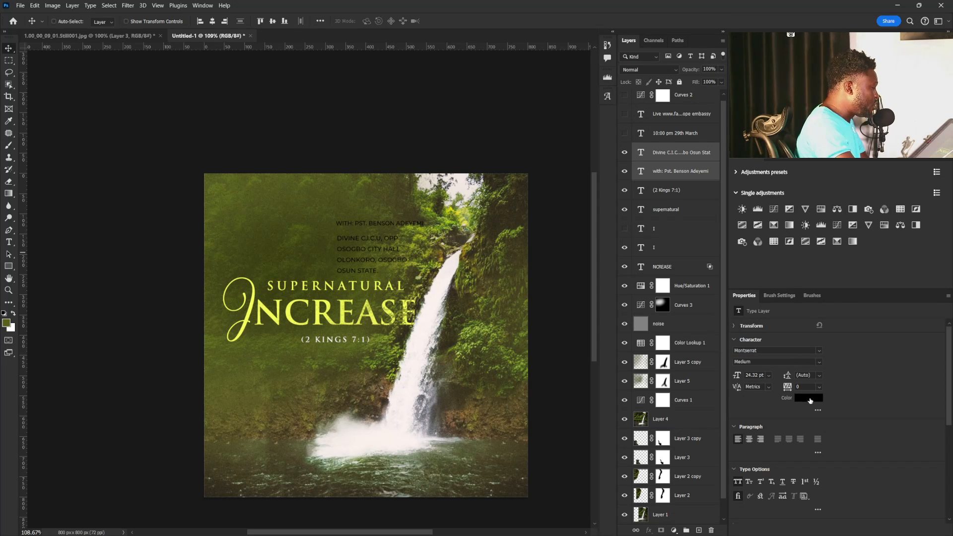
click(809, 398)
text(ffffff)
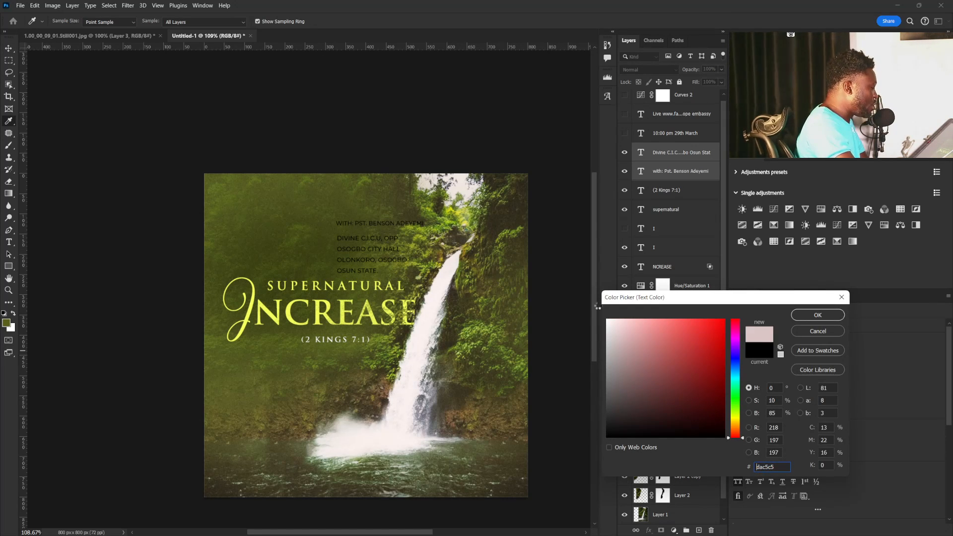
click(817, 315)
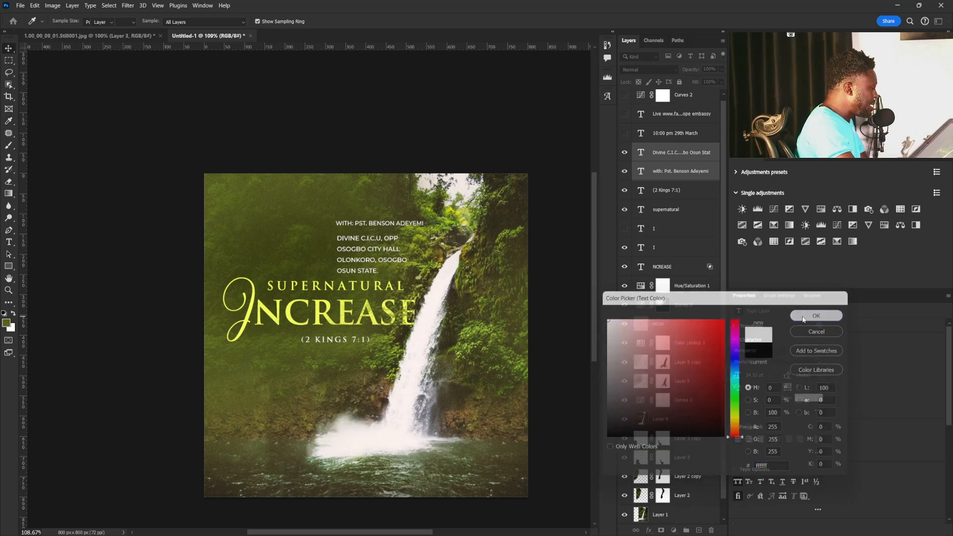
Set the speaker line's font style to Bold.
right_click(370, 226)
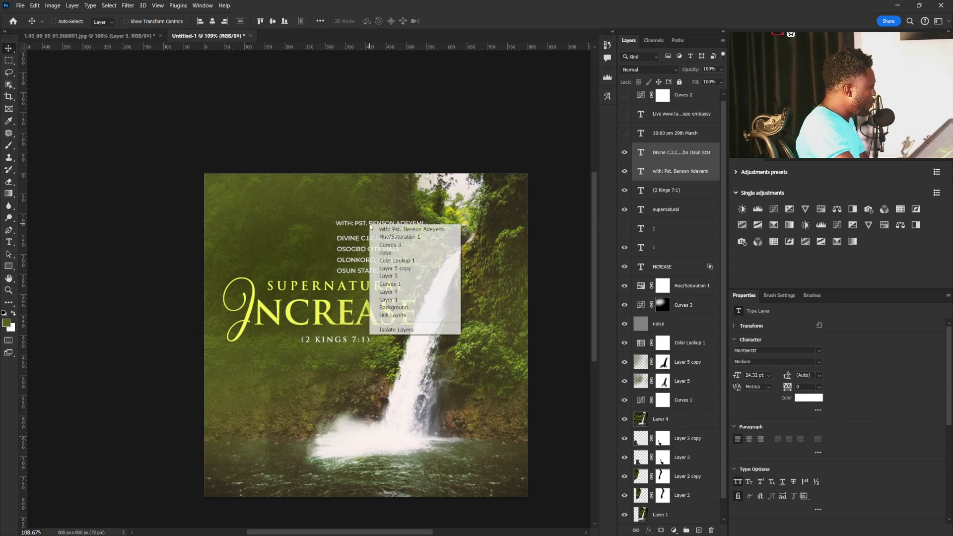
click(388, 230)
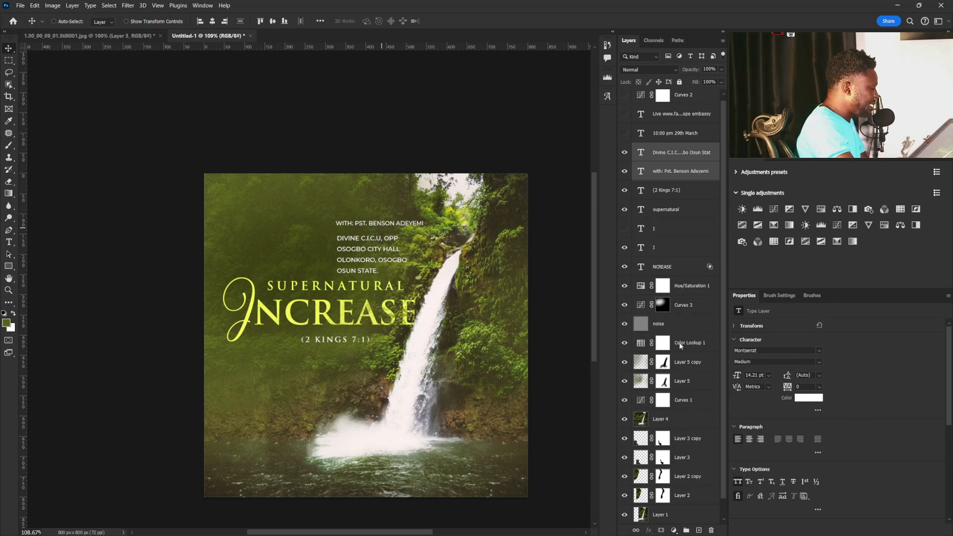
click(820, 361)
click(767, 461)
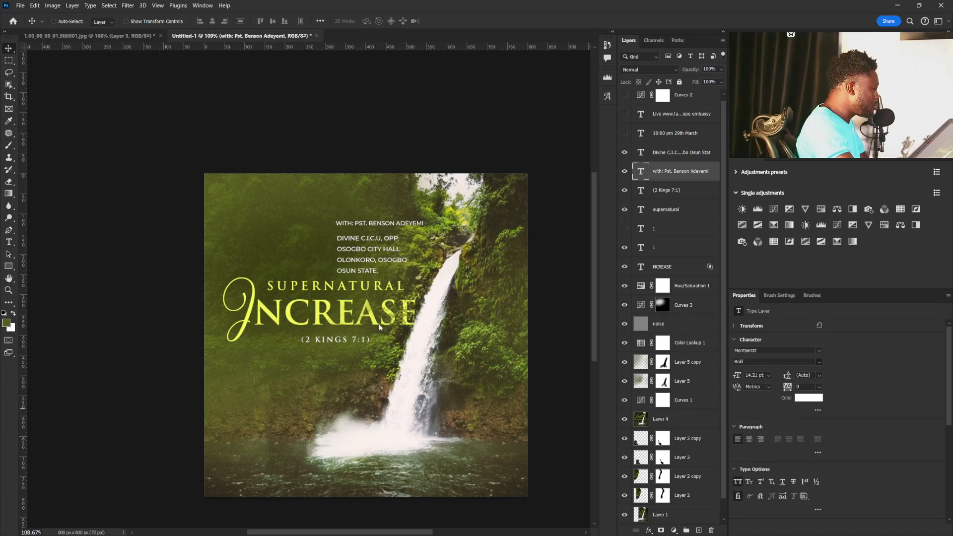
Set only the word WITH: in the speaker line to the Medium font style.
double_click(364, 224)
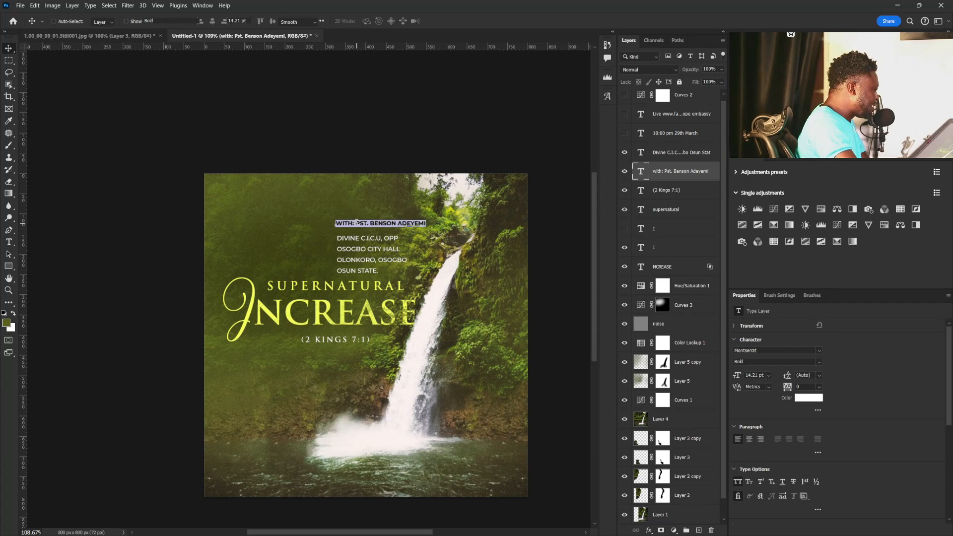
drag(356, 224, 300, 224)
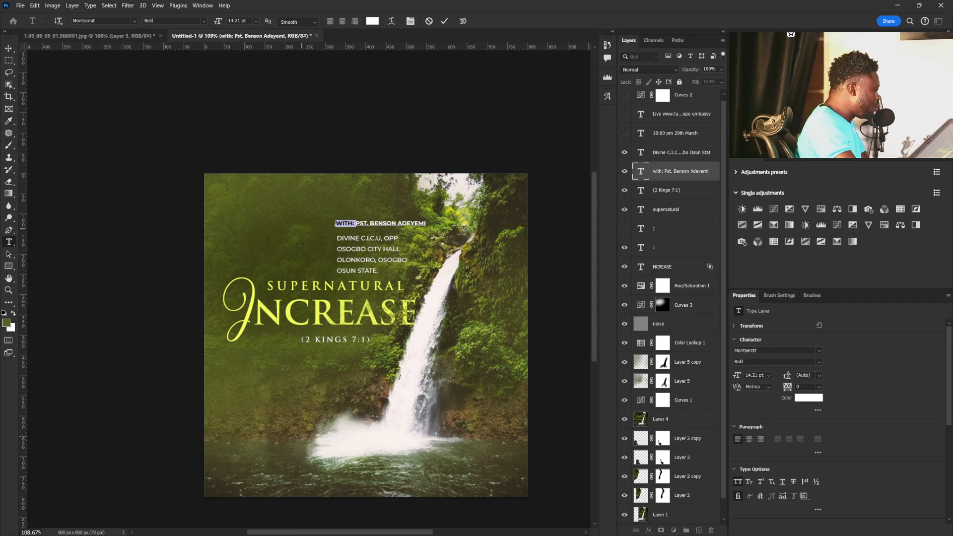
click(818, 363)
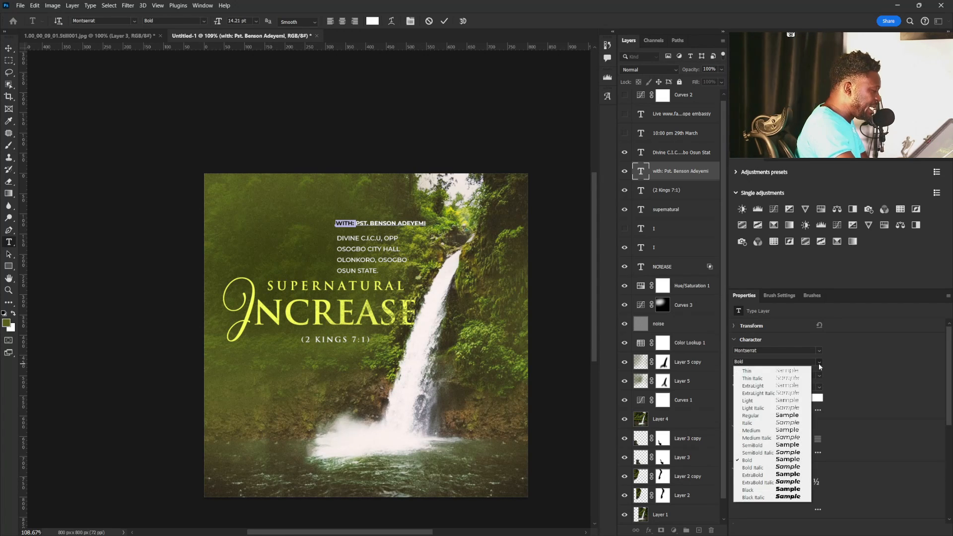
click(764, 430)
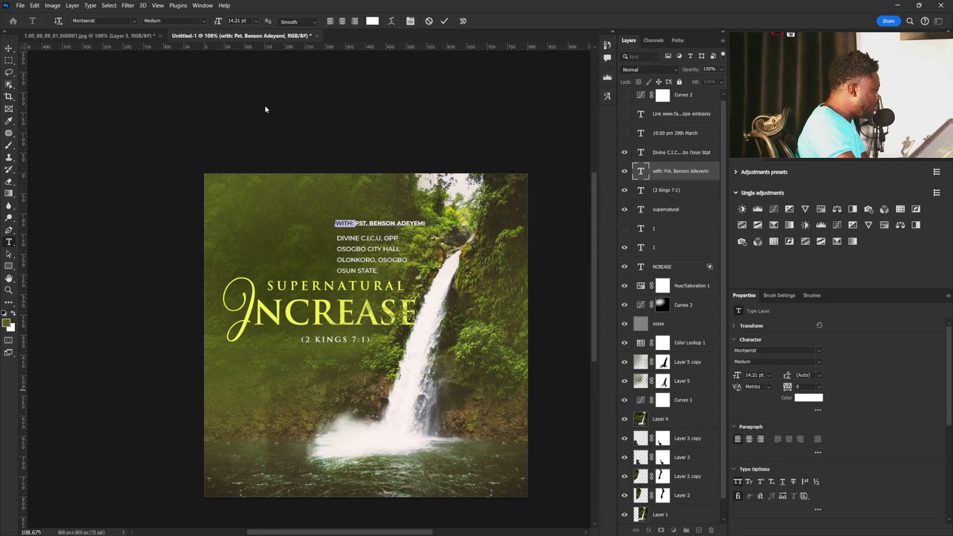
click(9, 48)
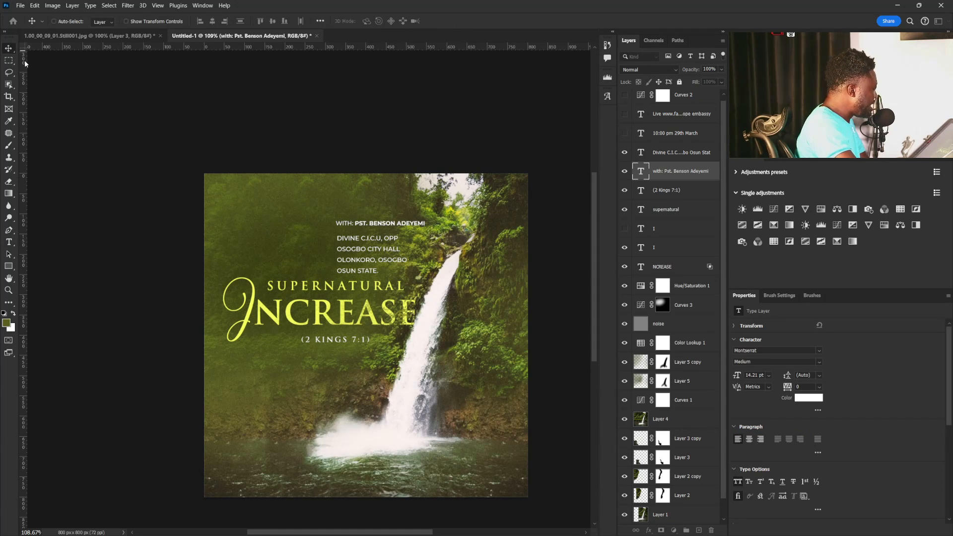
Set the venue address's leading to 20 pt and turn off its All Caps formatting.
double_click(352, 251)
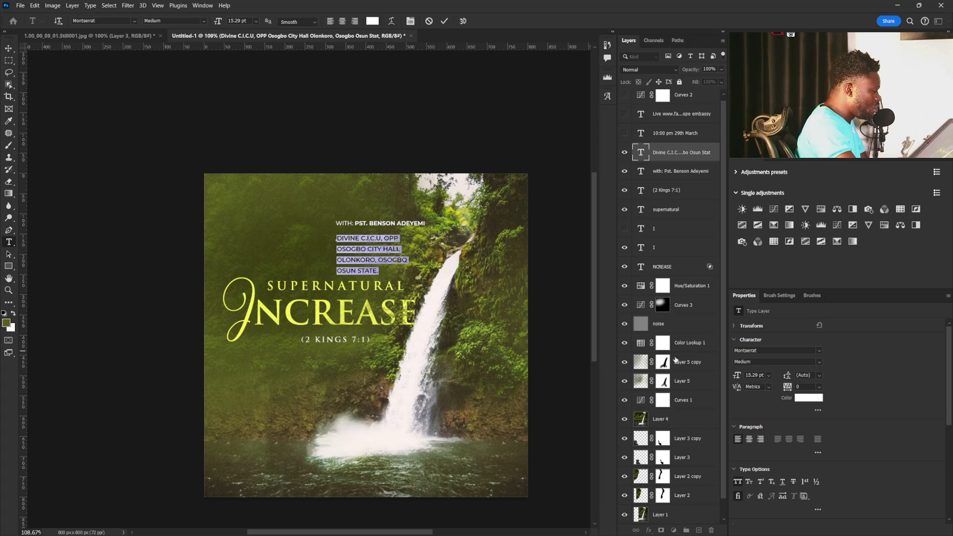
click(819, 376)
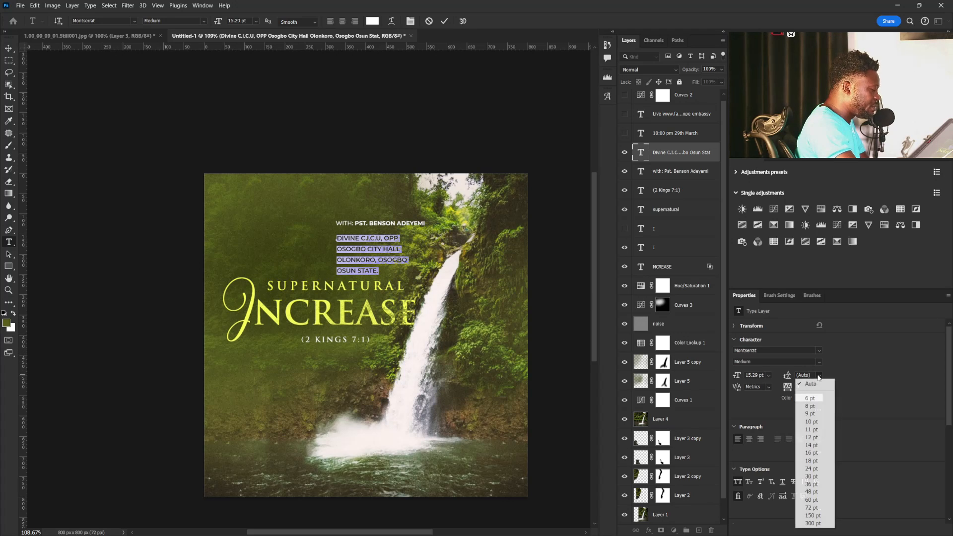
click(811, 437)
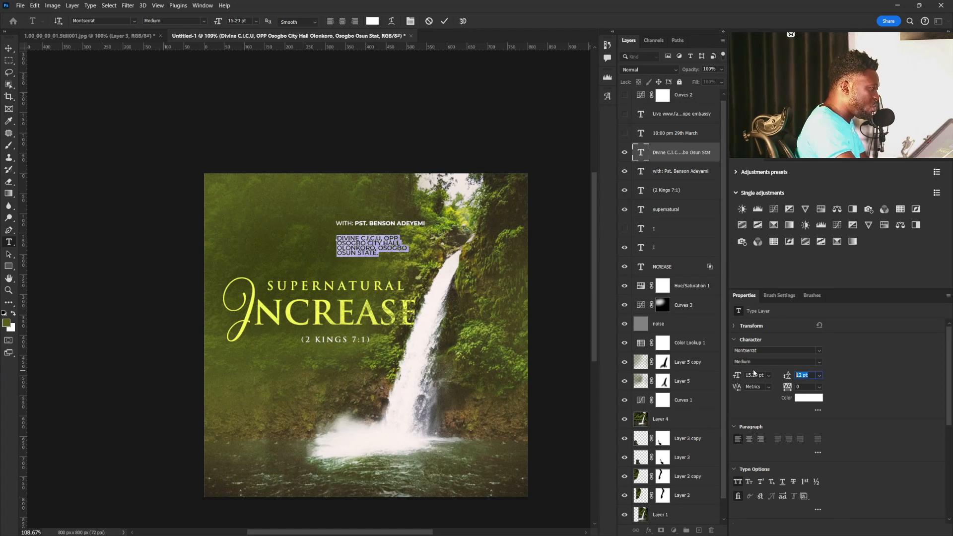
key(Up)
key(Up)
key(Up)
key(Up)
key(Up)
key(Up)
key(Up)
key(Up)
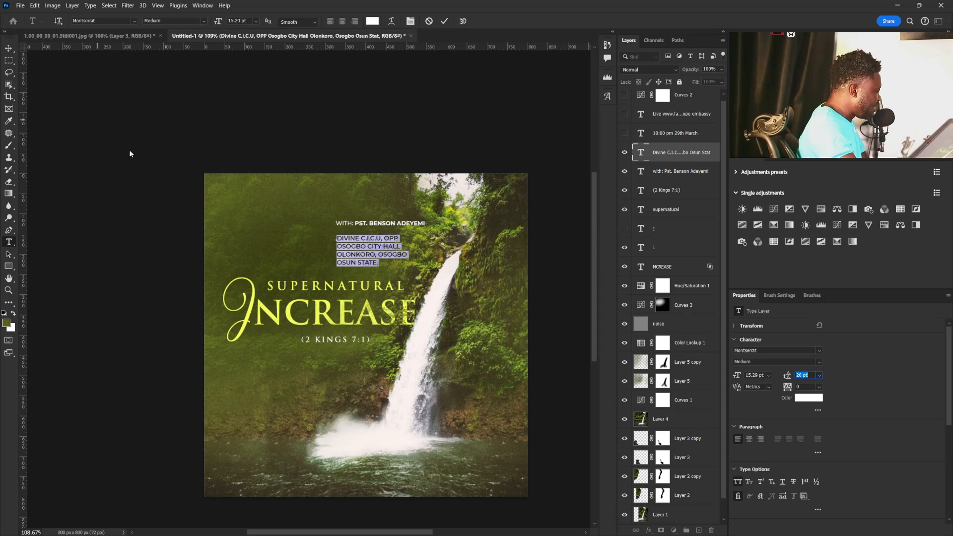
click(738, 481)
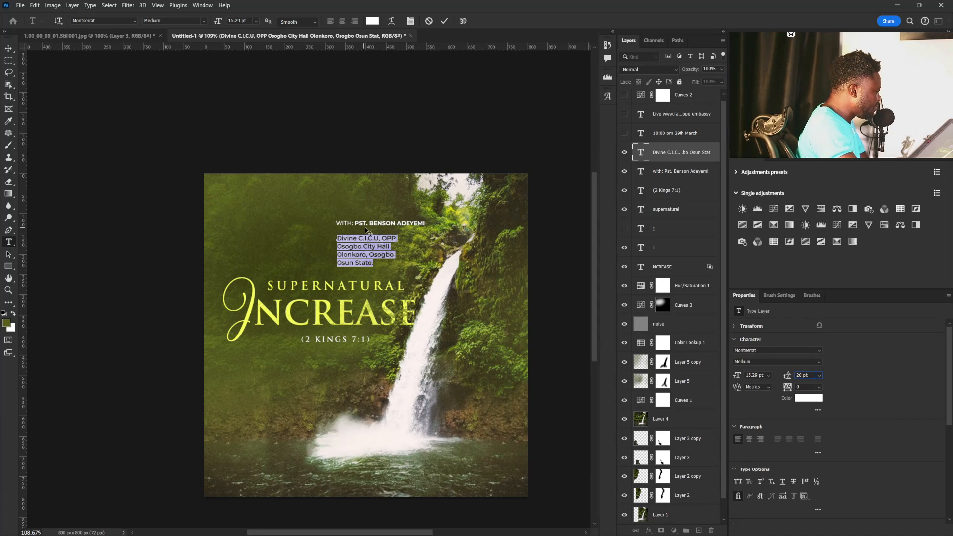
Set only the words Divine C.I.C.U in the venue address to the Bold font style.
click(379, 238)
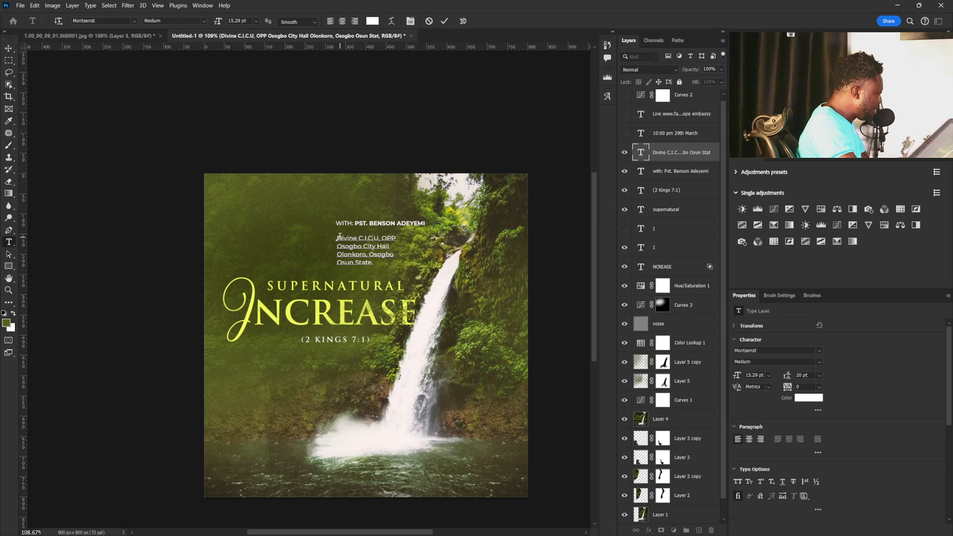
drag(341, 238, 376, 237)
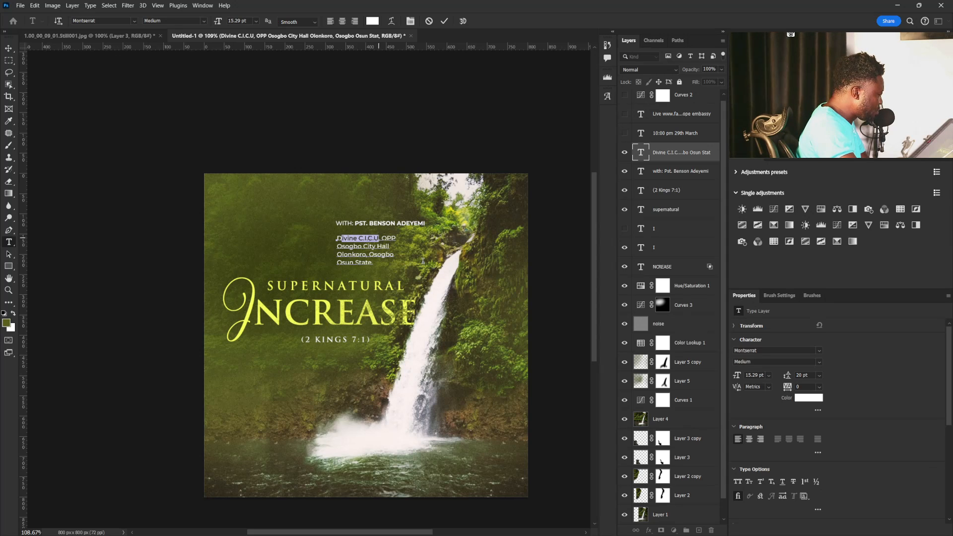
click(334, 238)
drag(334, 238, 378, 237)
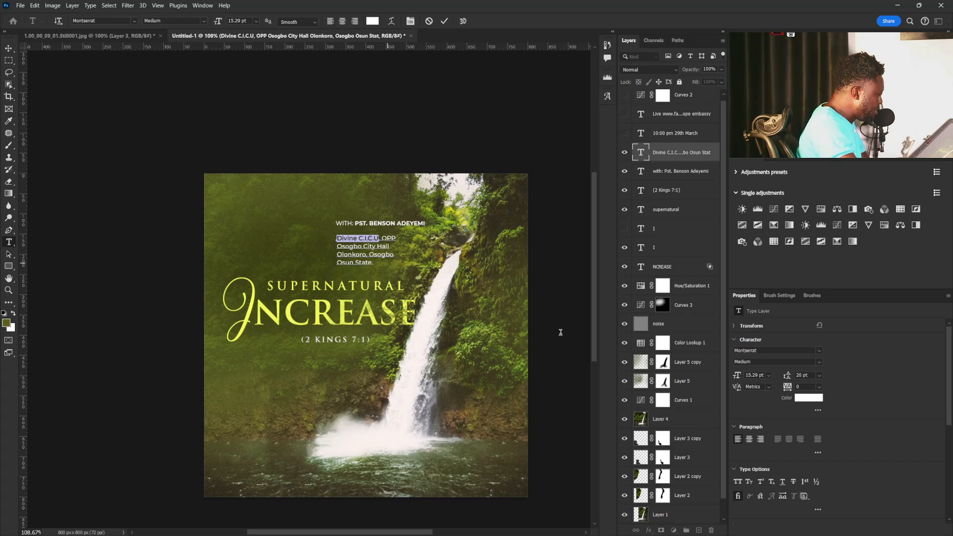
click(816, 361)
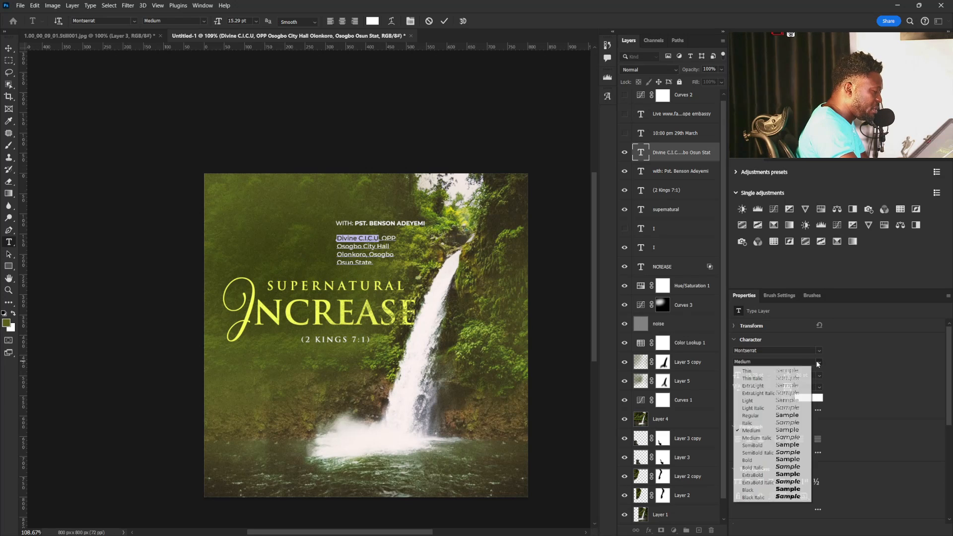
click(778, 461)
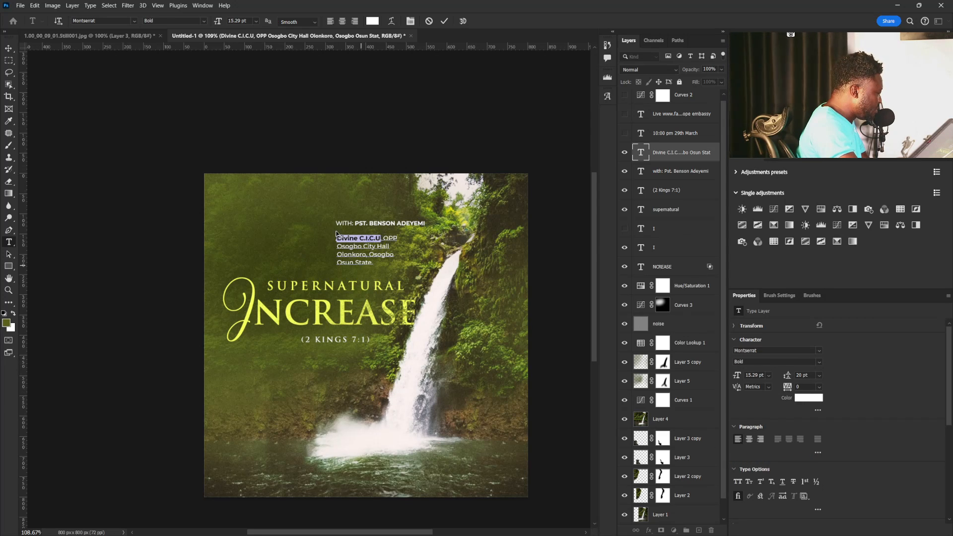
click(354, 247)
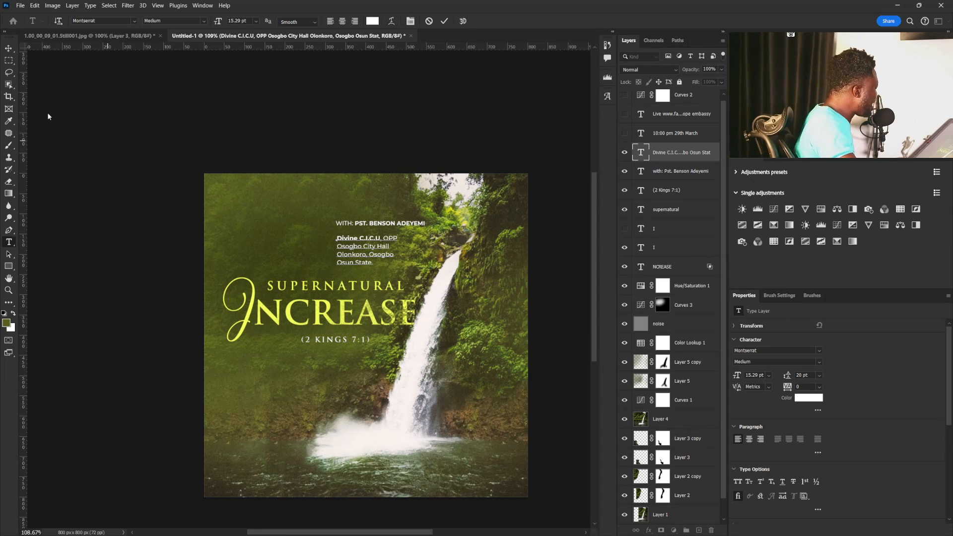
Nudge the venue address slightly and move the speaker line to the flyer's upper-left edge.
click(8, 49)
mouse_move(363, 260)
mouse_down()
mouse_move(375, 272)
mouse_move(360, 272)
mouse_up()
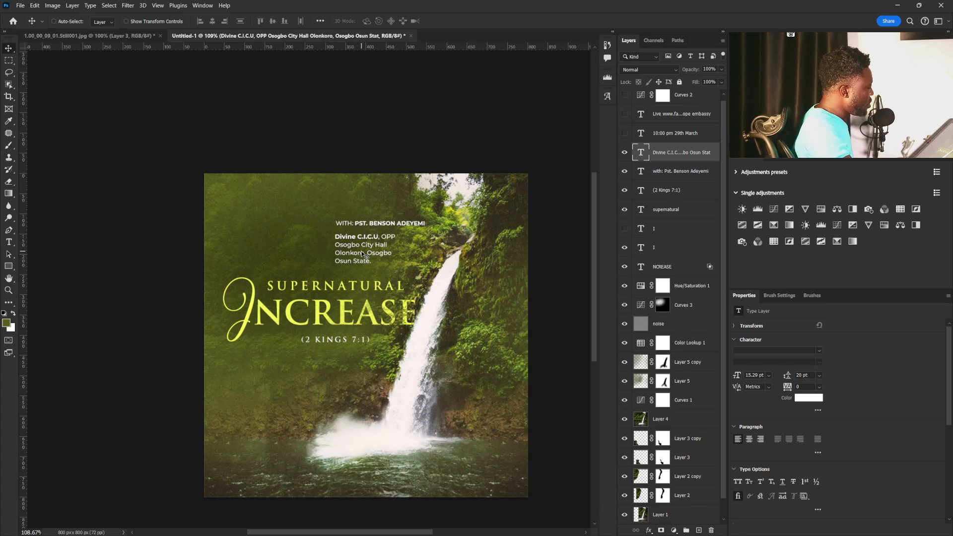
right_click(370, 224)
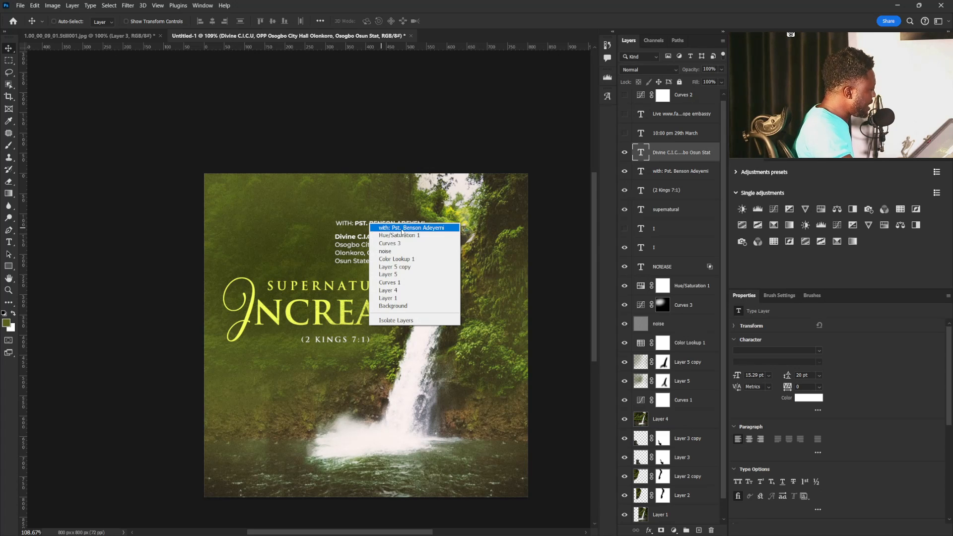
click(397, 226)
drag(390, 223, 256, 207)
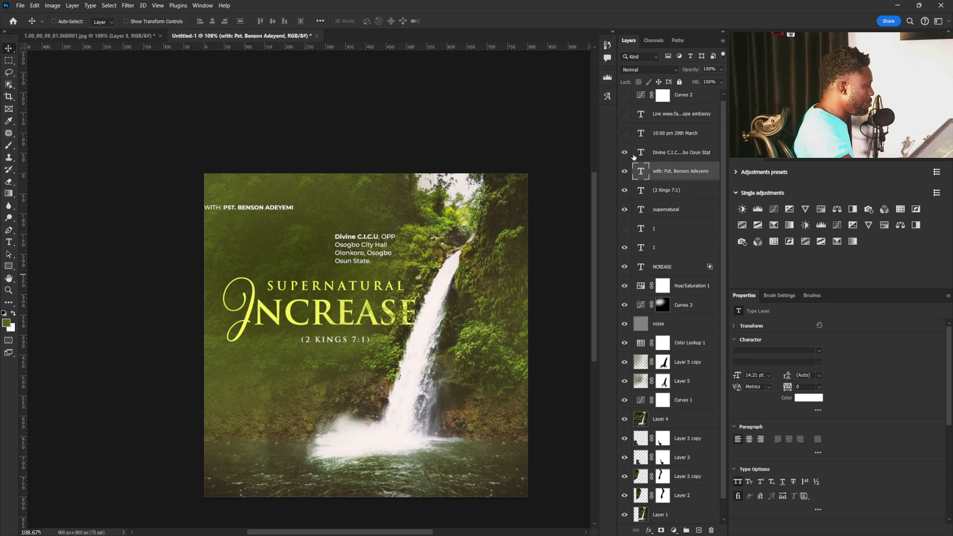
Show the 10:00 pm 29th March text, place it above the venue address and set its font to Montserrat.
click(653, 133)
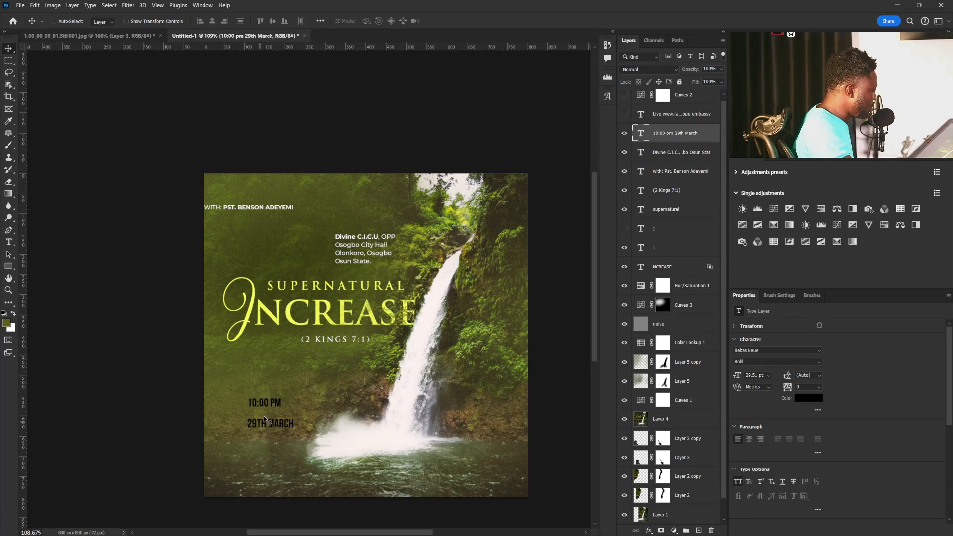
drag(264, 415, 351, 210)
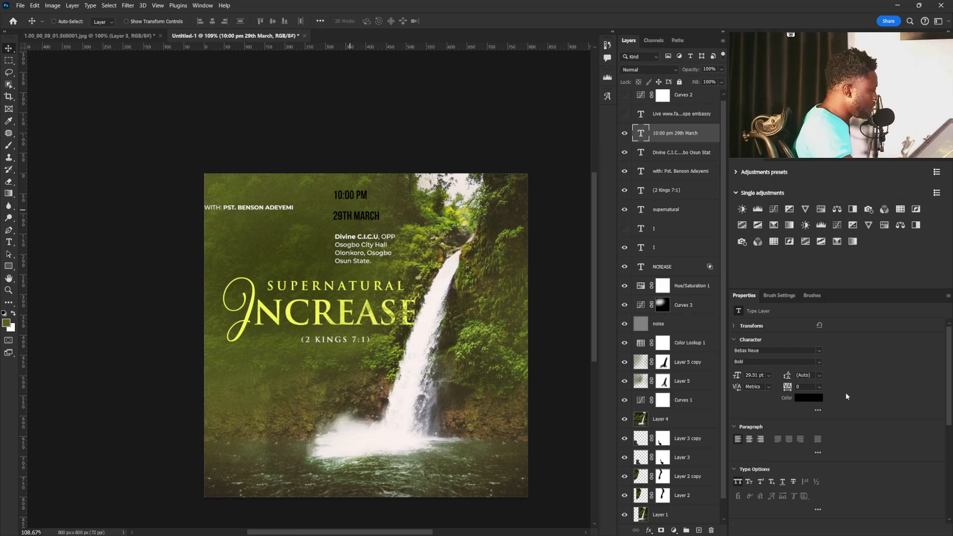
click(818, 349)
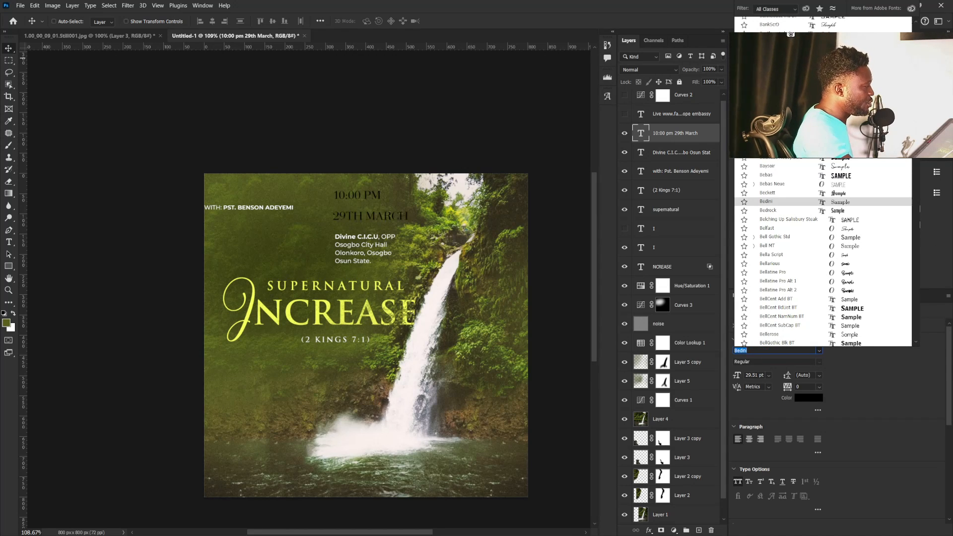
drag(917, 44, 918, 28)
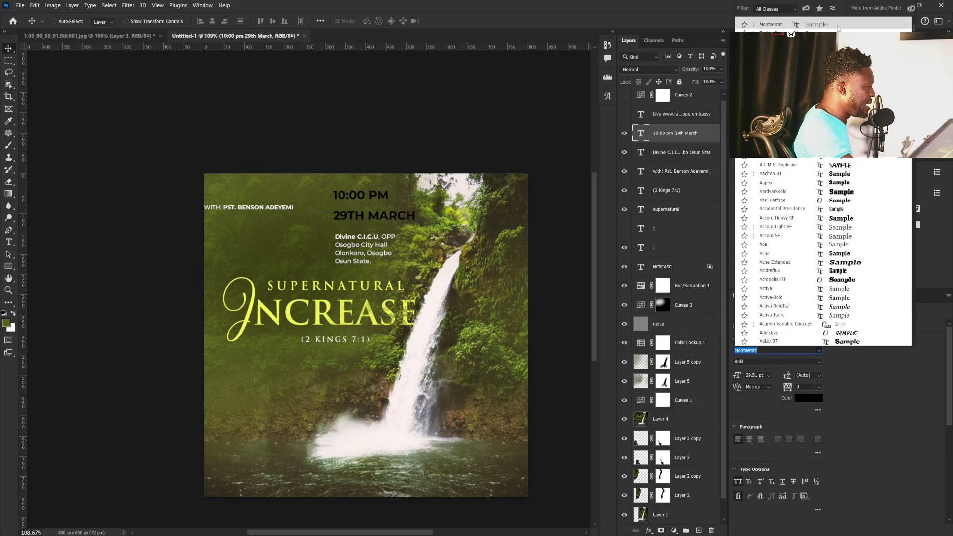
click(771, 24)
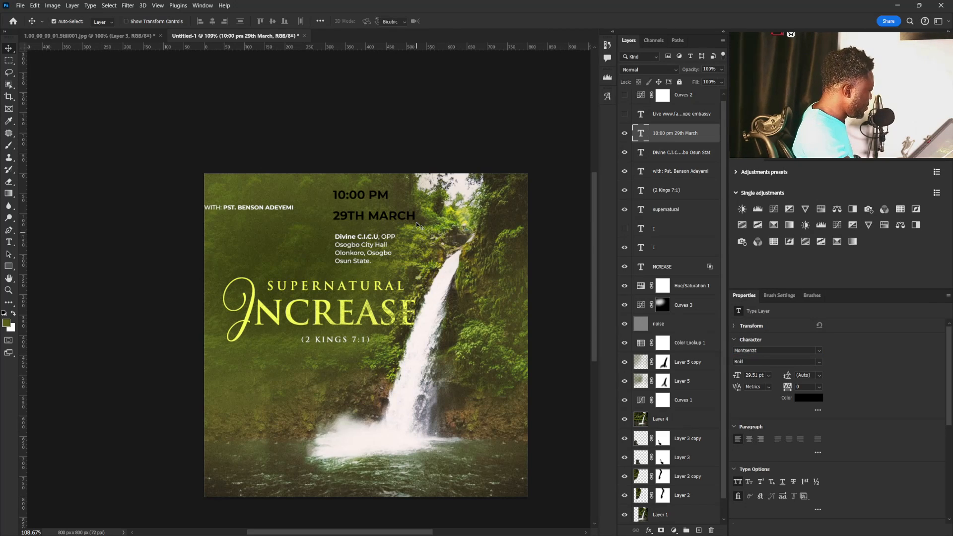
Scale the time and date text down to about 73%.
key(ctrl+t)
drag(416, 189, 403, 193)
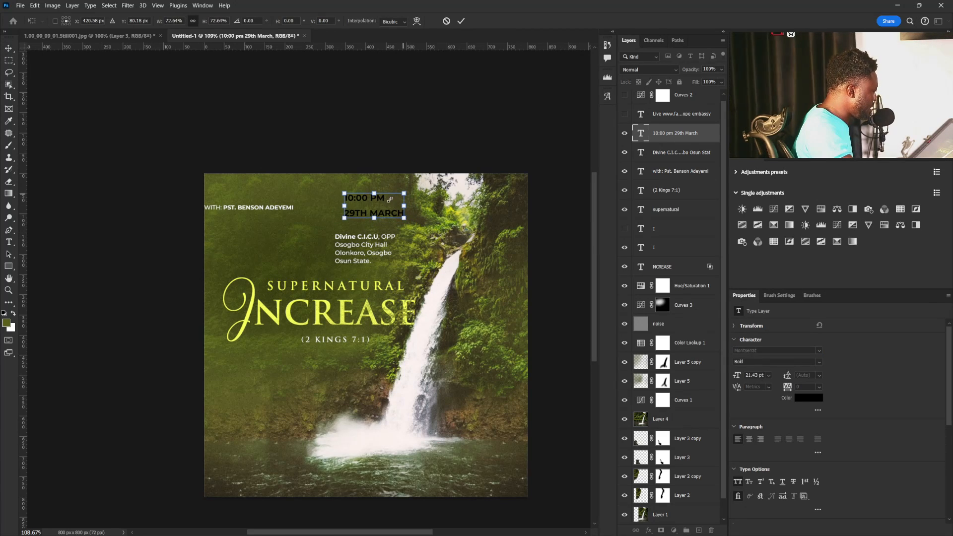
key(Return)
Set the venue address's font size to 15 pt.
right_click(353, 248)
click(370, 254)
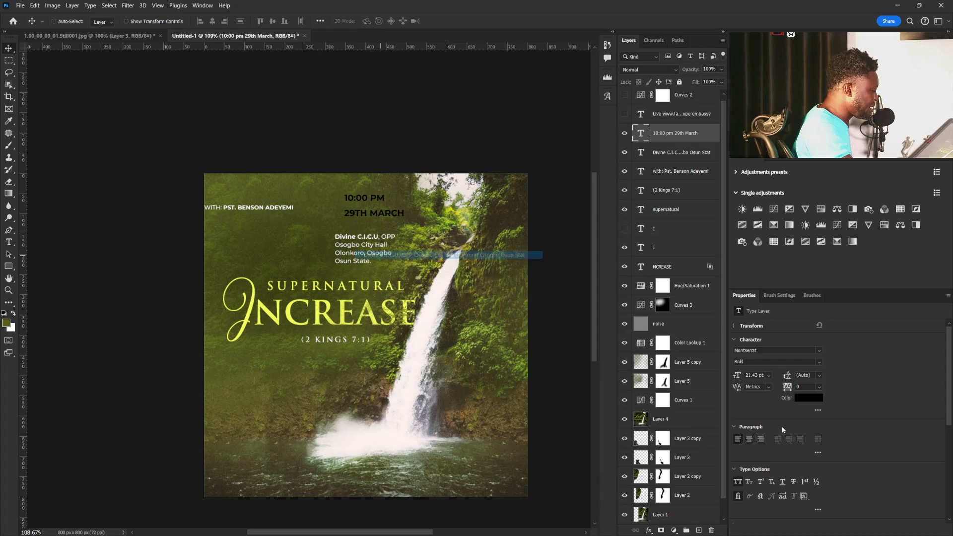
click(754, 375)
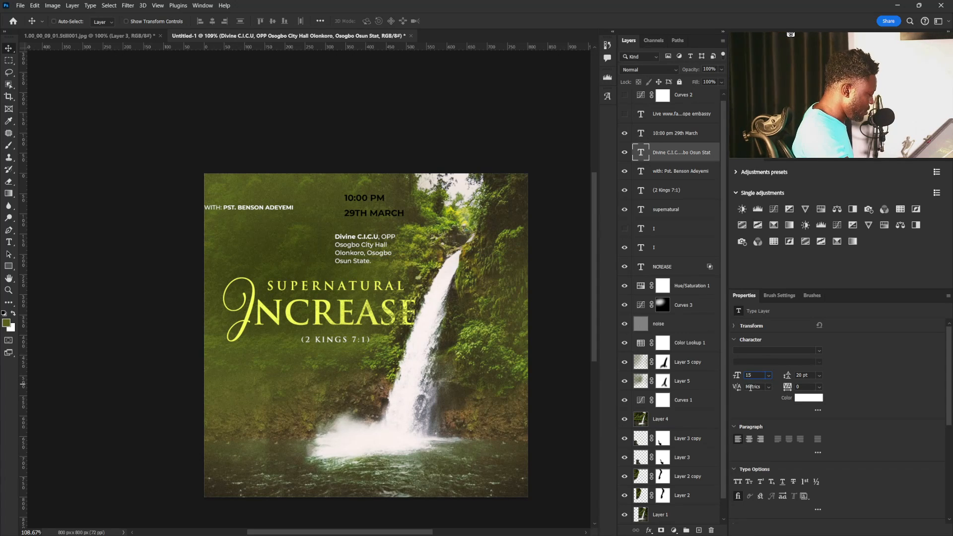
Set the time and date text to 20 pt in the Bold font style.
right_click(362, 201)
click(383, 206)
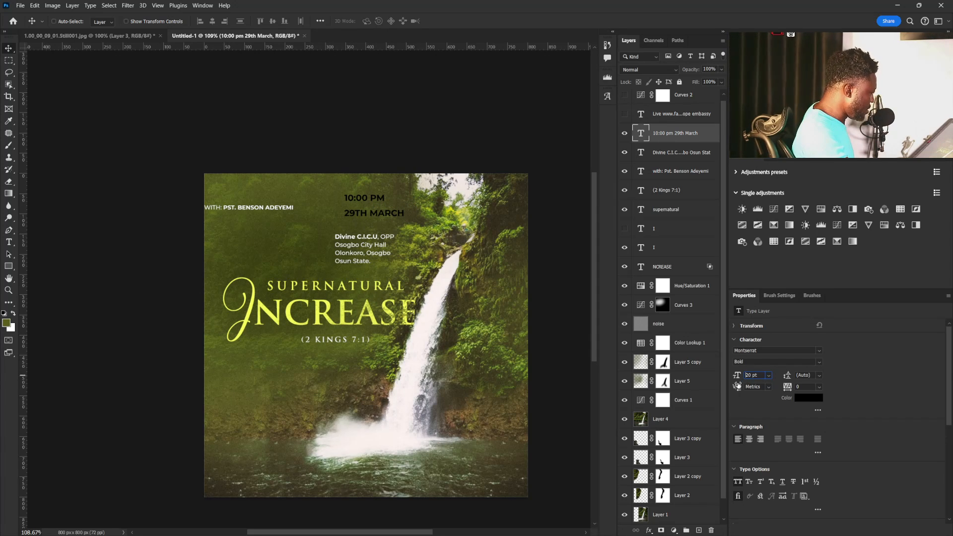
key(Return)
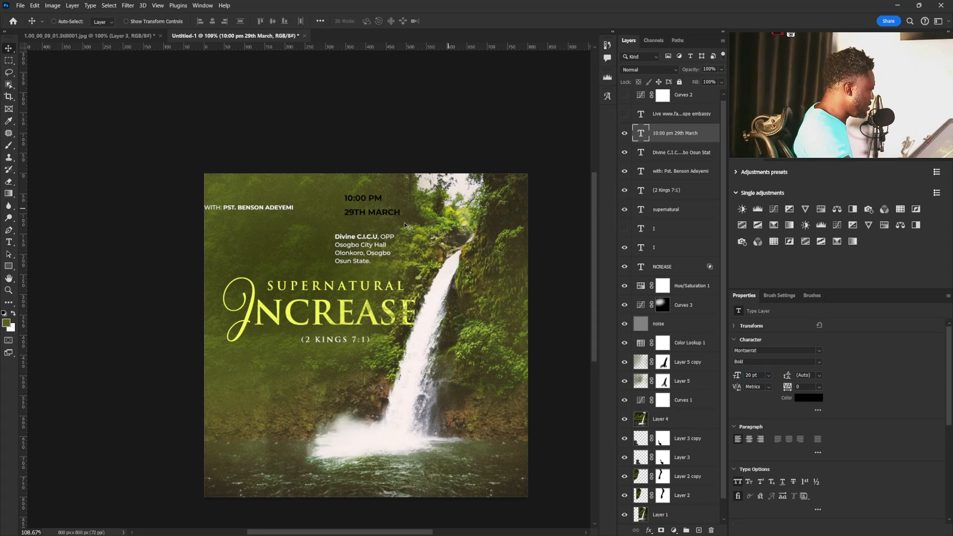
click(819, 365)
click(747, 459)
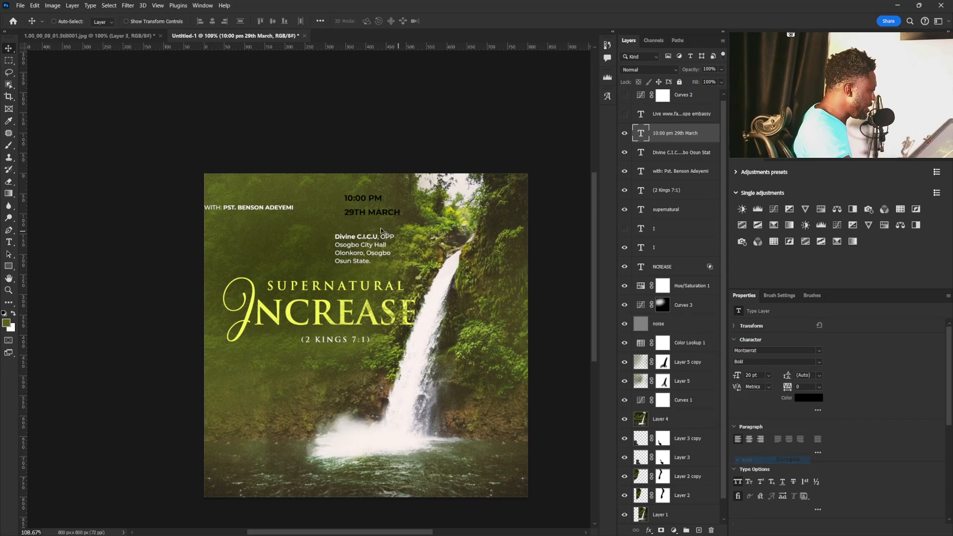
Move the time and date text down closer to the venue address and shorten the time to 10PM.
mouse_move(358, 209)
mouse_down()
mouse_move(355, 227)
mouse_move(363, 216)
mouse_up()
double_click(357, 227)
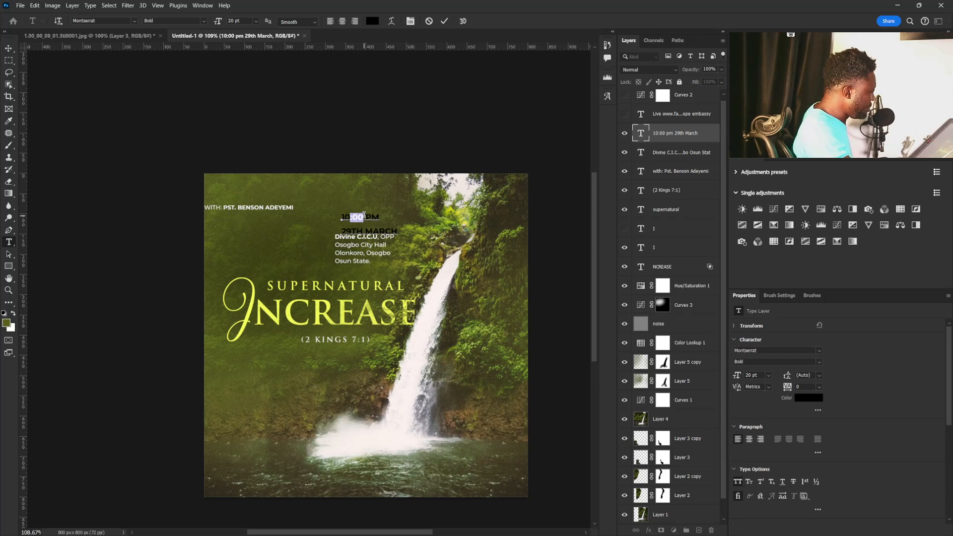
key(BackSpace)
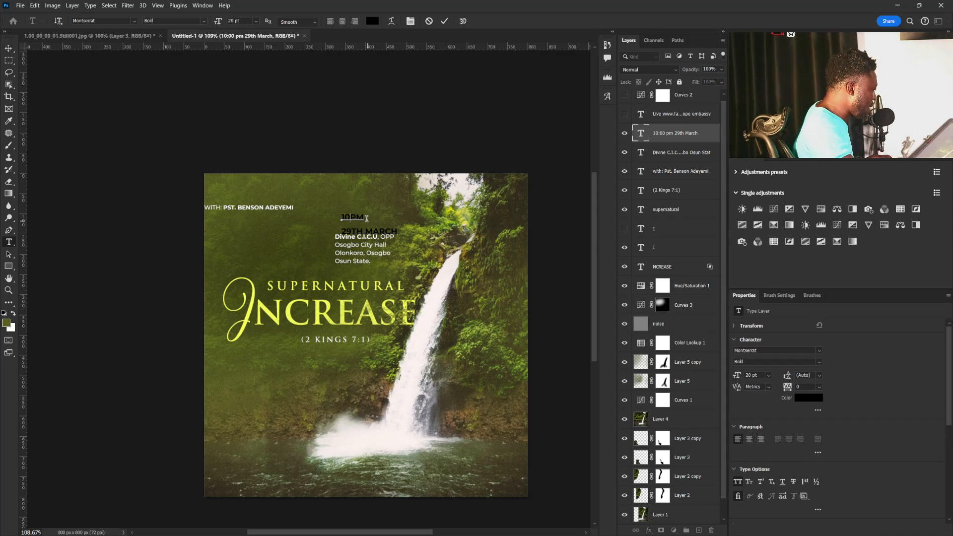
key(Delete)
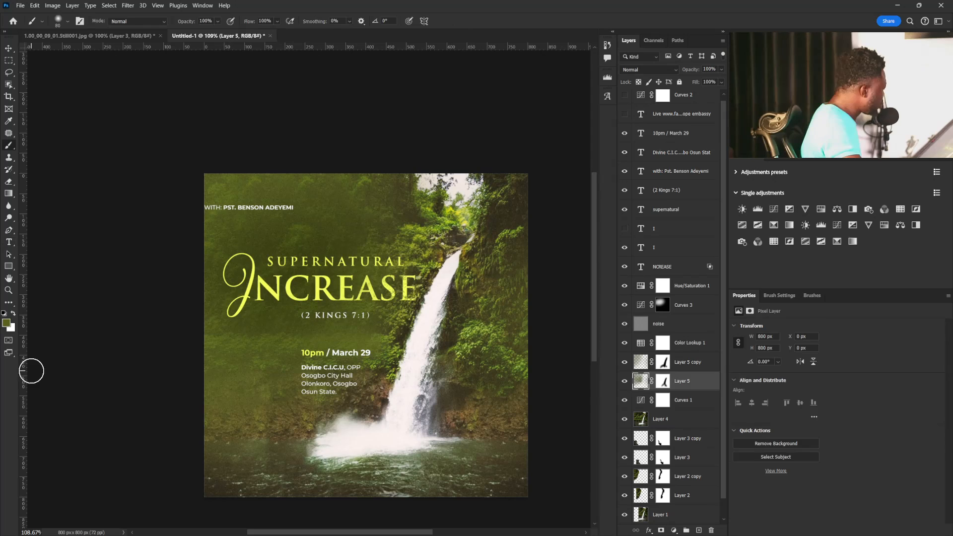
Move the speaker line below the title, beside the venue address.
mouse_move(25, 367)
mouse_down()
mouse_move(319, 355)
mouse_move(19, 334)
mouse_up()
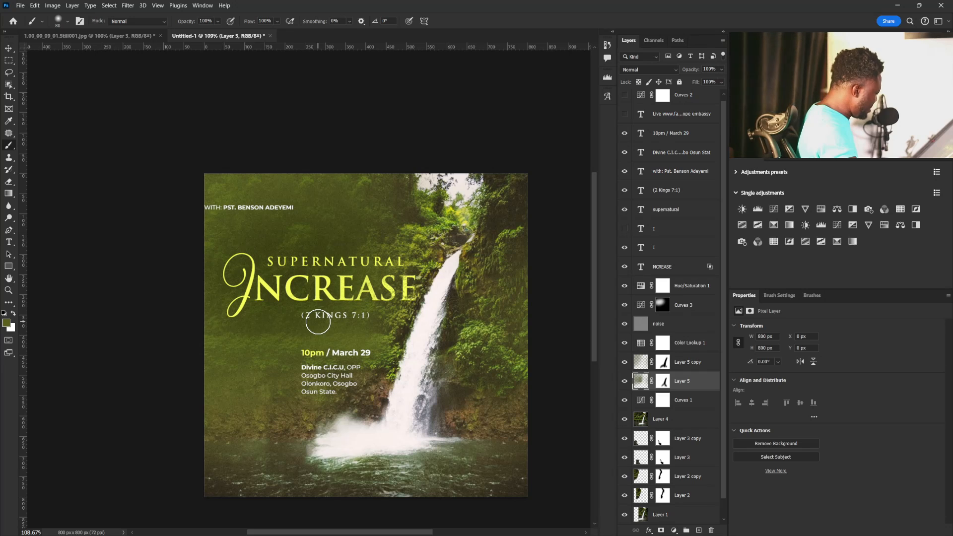
key(v)
right_click(253, 209)
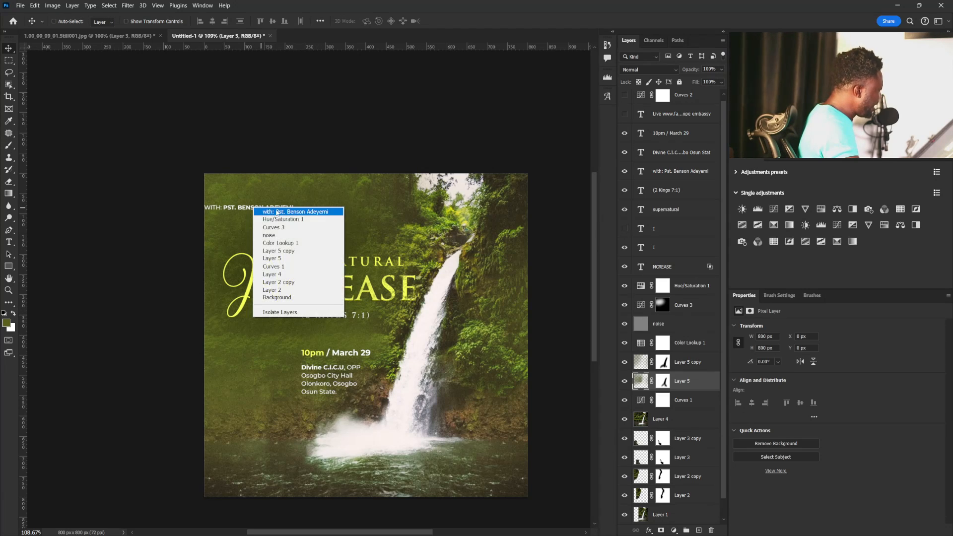
click(276, 212)
drag(259, 207, 271, 373)
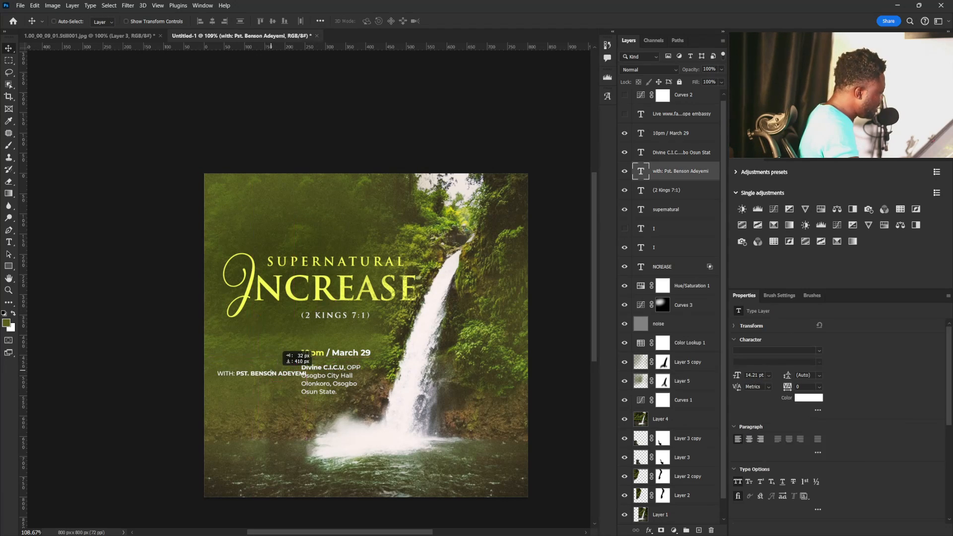
Break the speaker line into three lines, splitting it after PST. and between the speaker's first and last names.
key(t)
triple_click(252, 373)
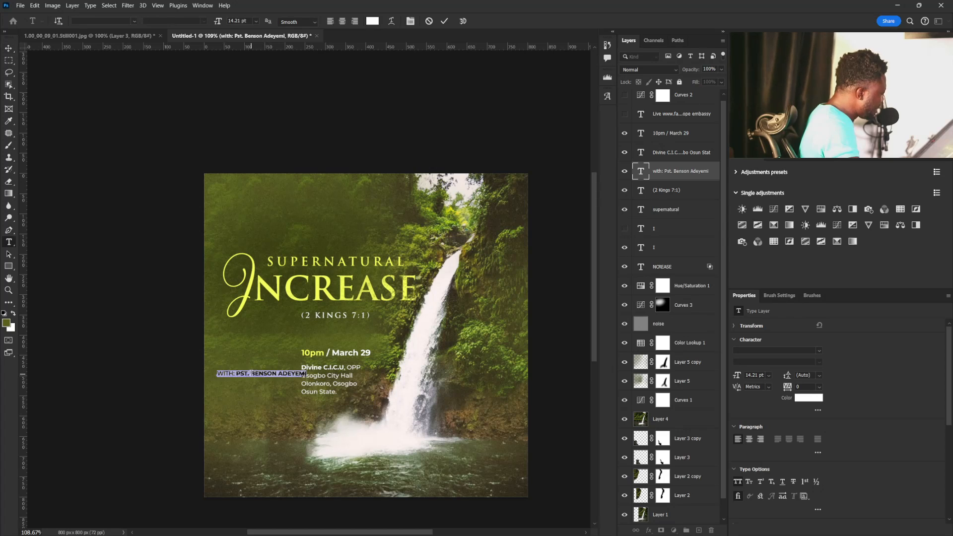
click(251, 373)
key(Return)
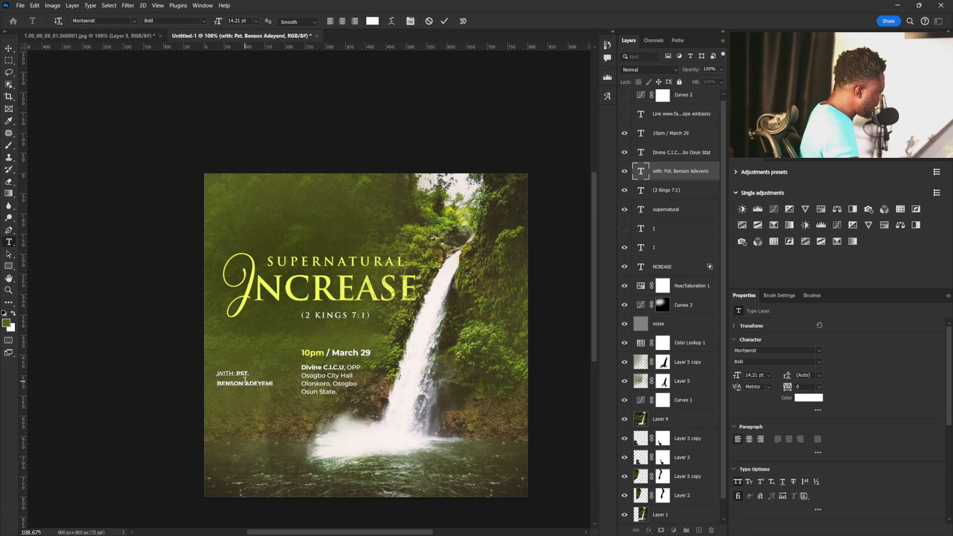
click(245, 382)
key(Return)
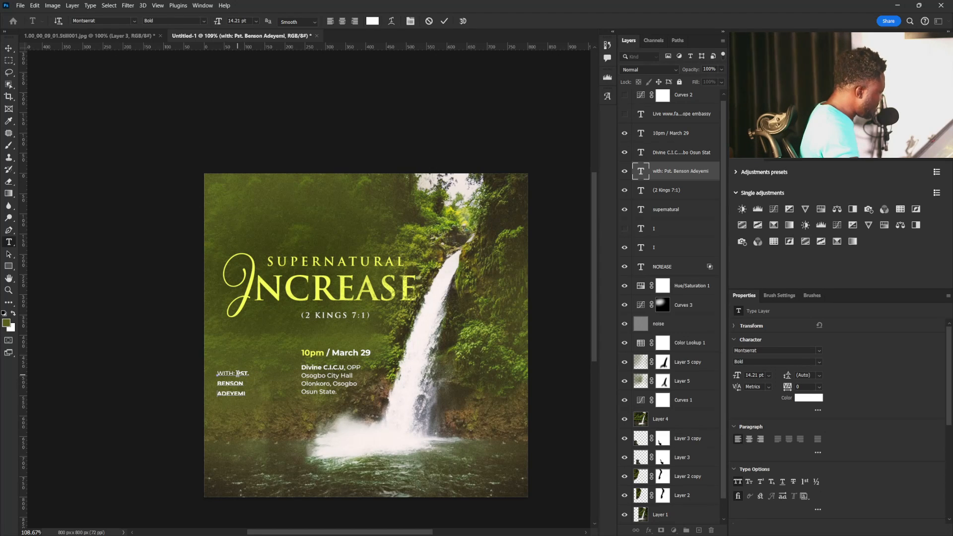
click(240, 373)
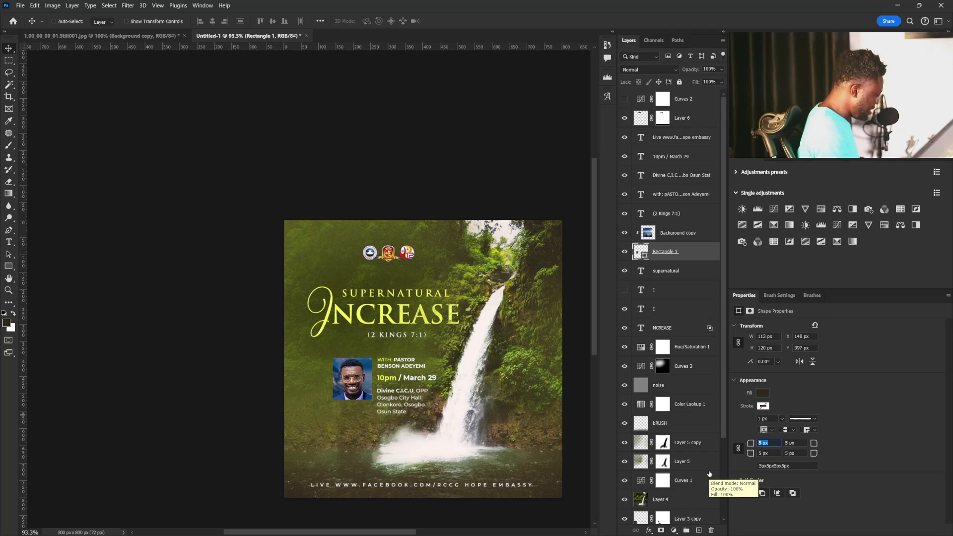
Set all corner radii of the portrait's rectangle frame to 12 px.
text(12)
key(Return)
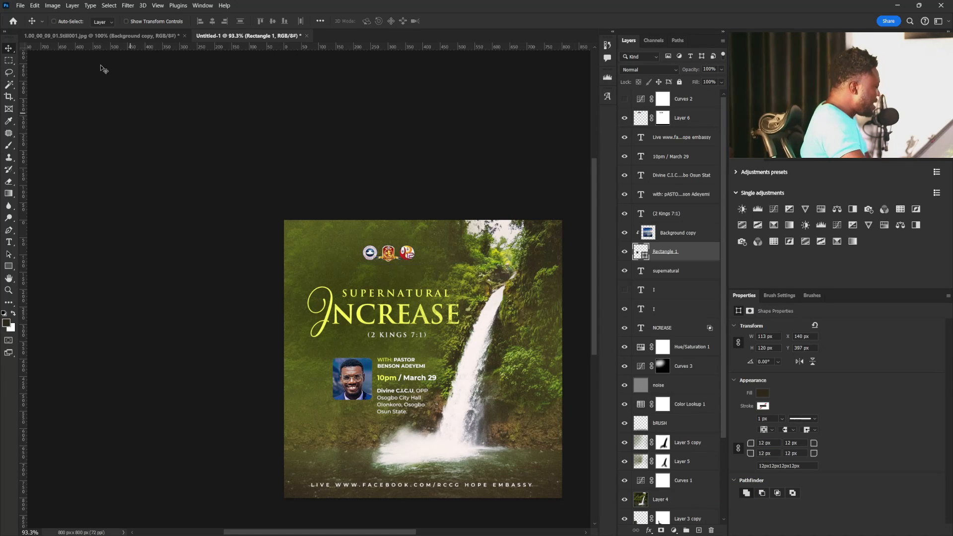
Add a Hue/Saturation adjustment directly above the speaker's portrait layer and lower its saturation to -57.
click(687, 236)
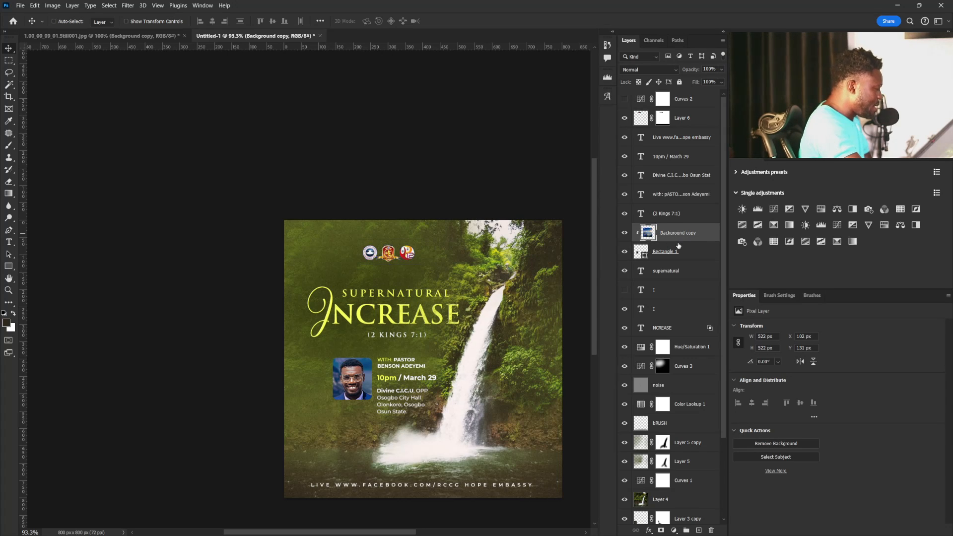
click(675, 249)
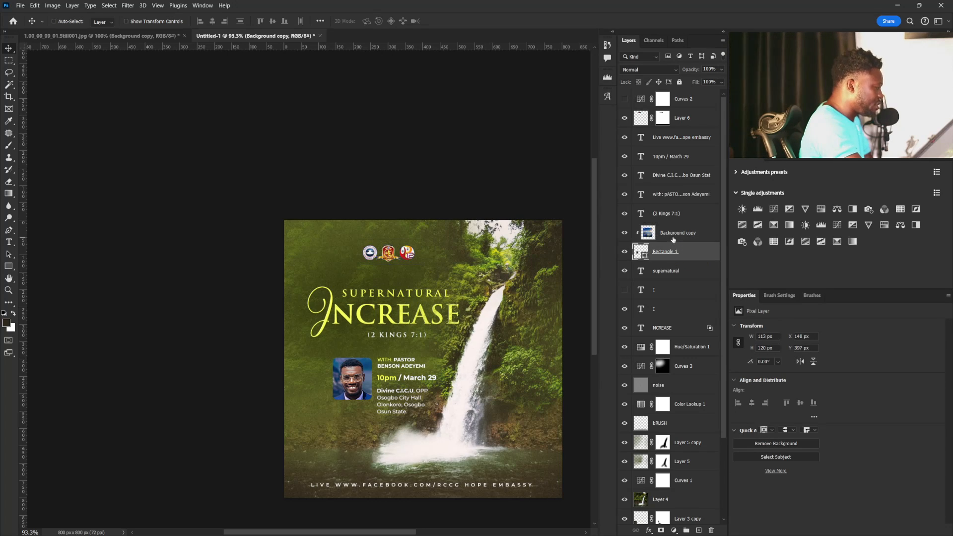
click(673, 240)
click(821, 209)
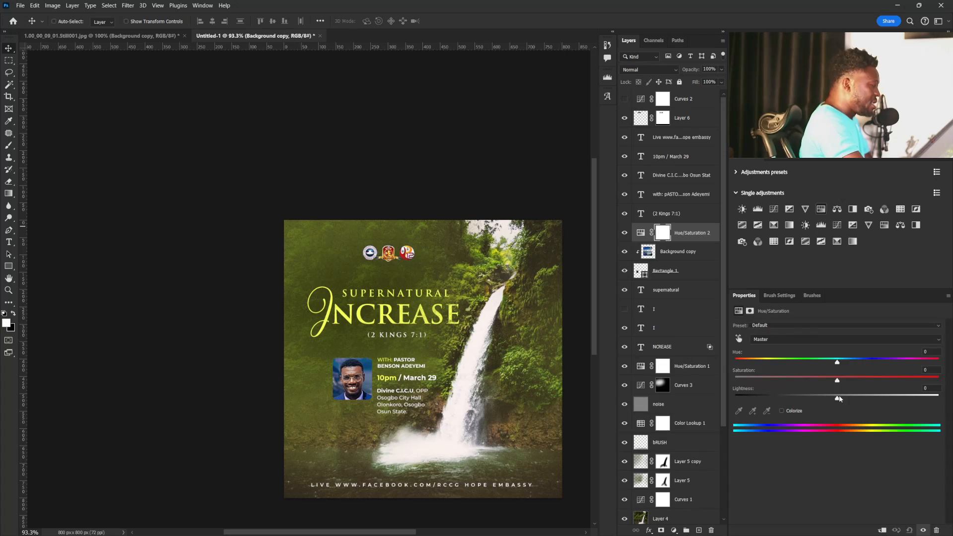
drag(837, 380, 780, 385)
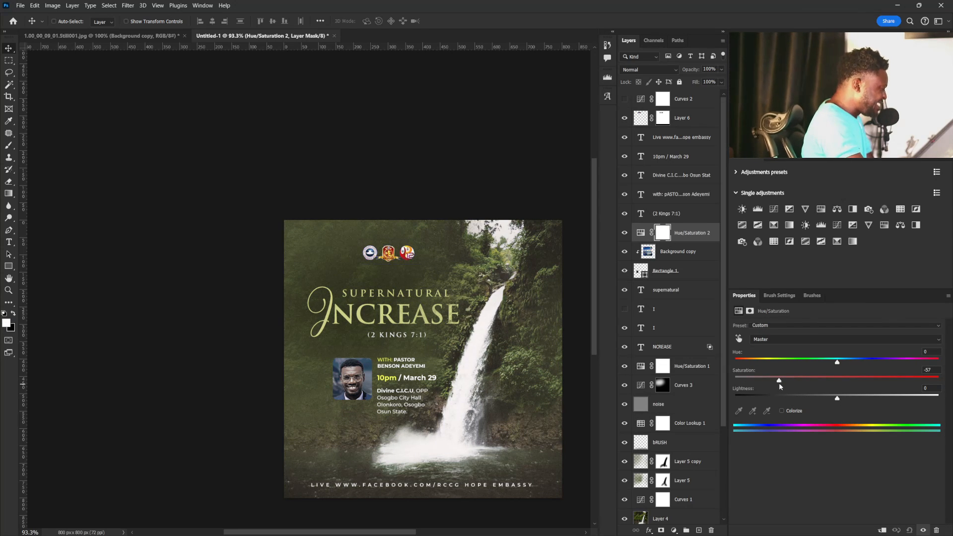
Clip the Hue/Saturation adjustment to the speaker's portrait and set its saturation to -60.
click(879, 531)
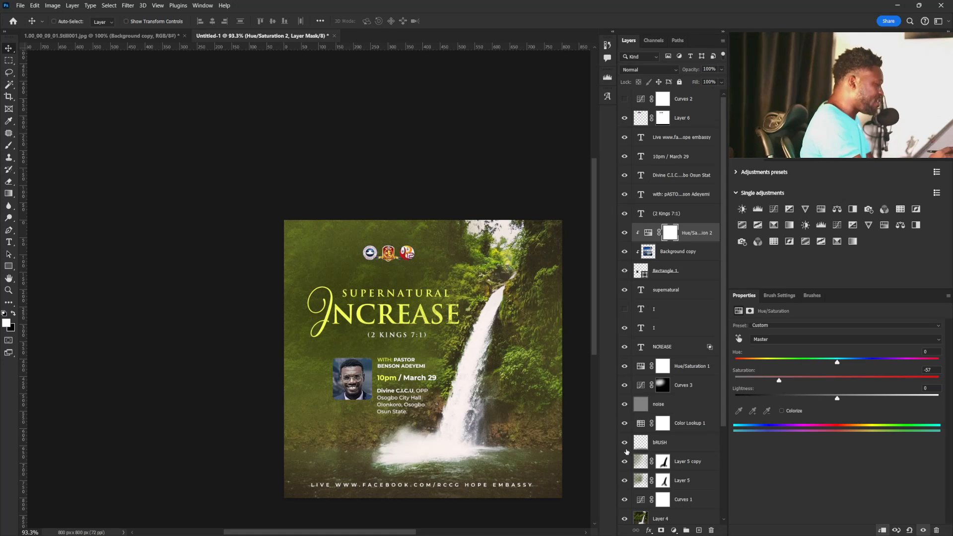
drag(778, 380, 775, 380)
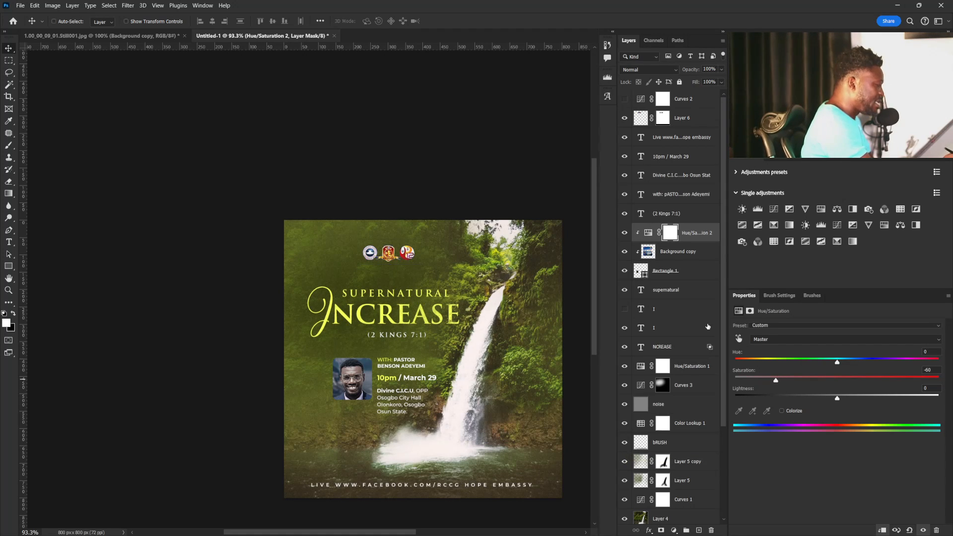
Add a clipped Curves adjustment directly above the portrait, anchoring the shadows and raising the midtones to about input 138, output 166.
click(673, 251)
click(774, 209)
drag(842, 411, 842, 400)
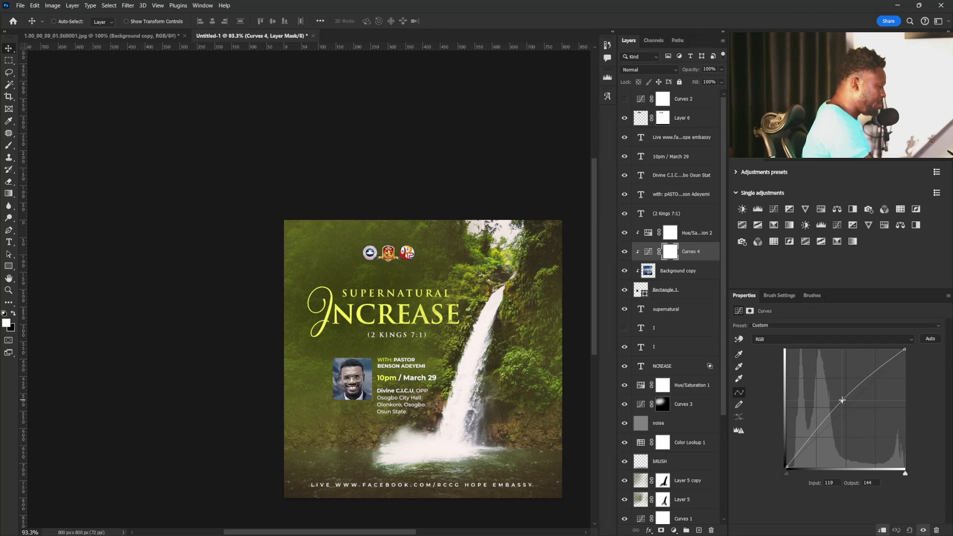
click(808, 440)
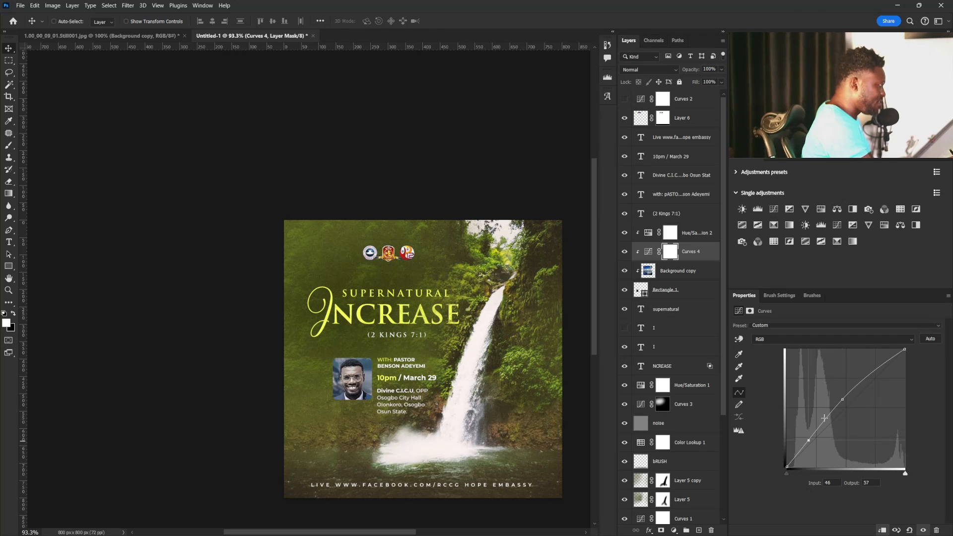
drag(842, 399, 846, 388)
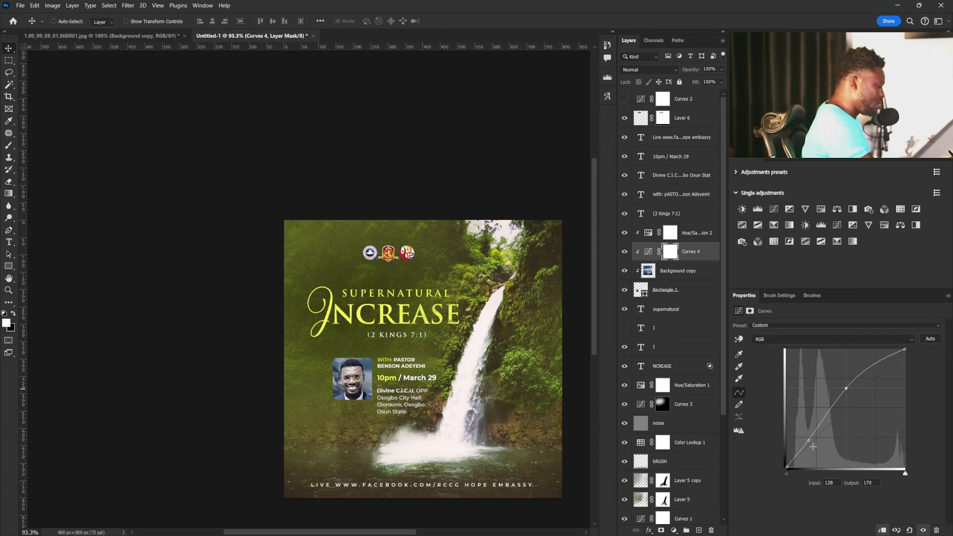
drag(808, 441, 807, 443)
drag(846, 388, 850, 390)
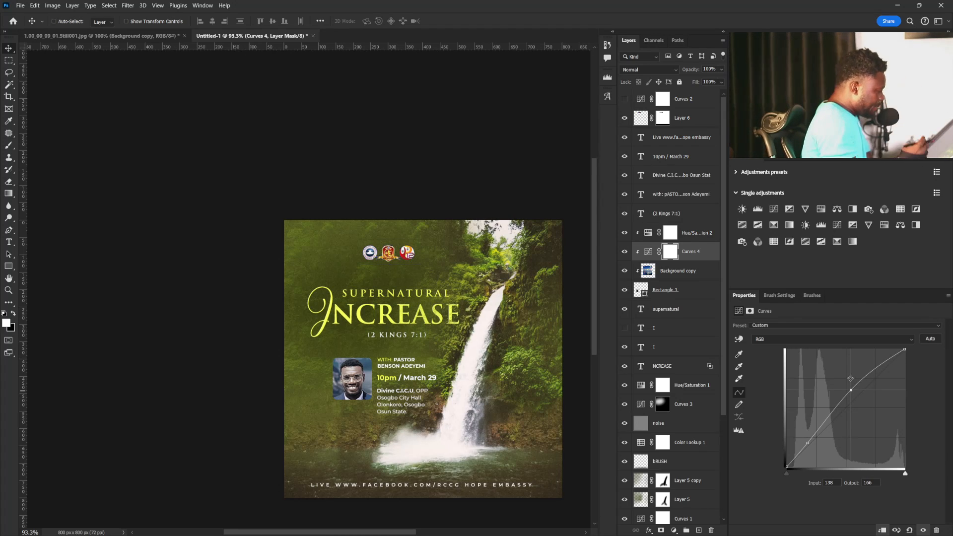
Add a Color Balance adjustment clipped to the portrait and set its midtones to red +5, magenta -43 and yellow -86.
click(693, 233)
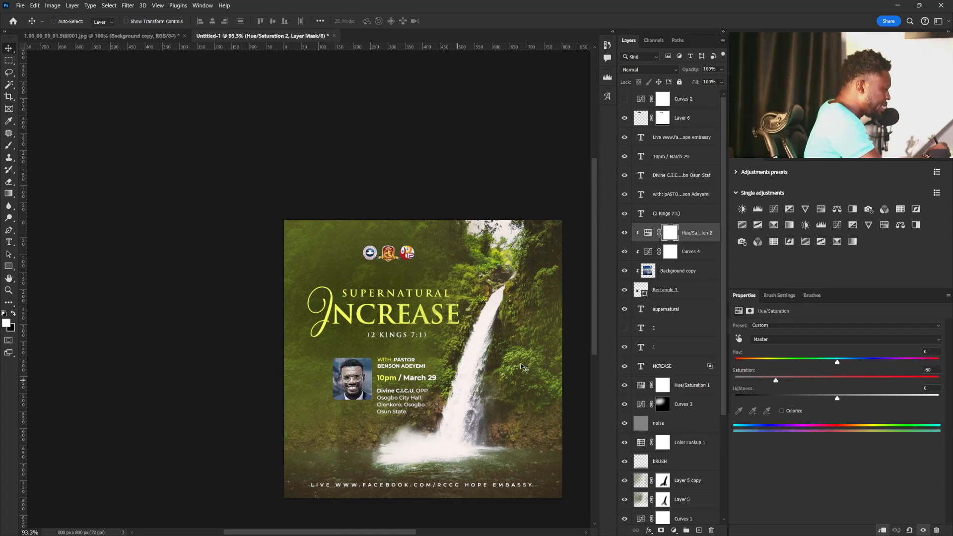
click(836, 209)
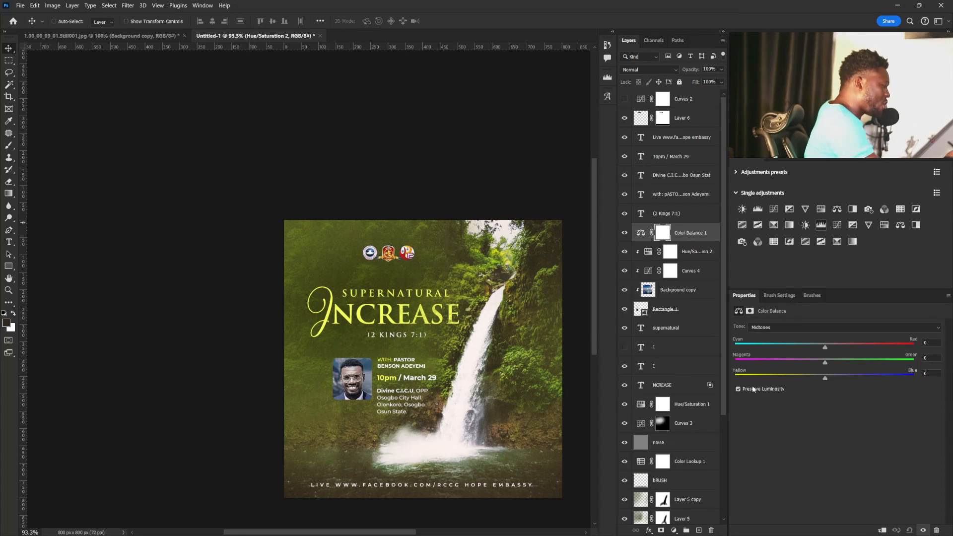
click(882, 530)
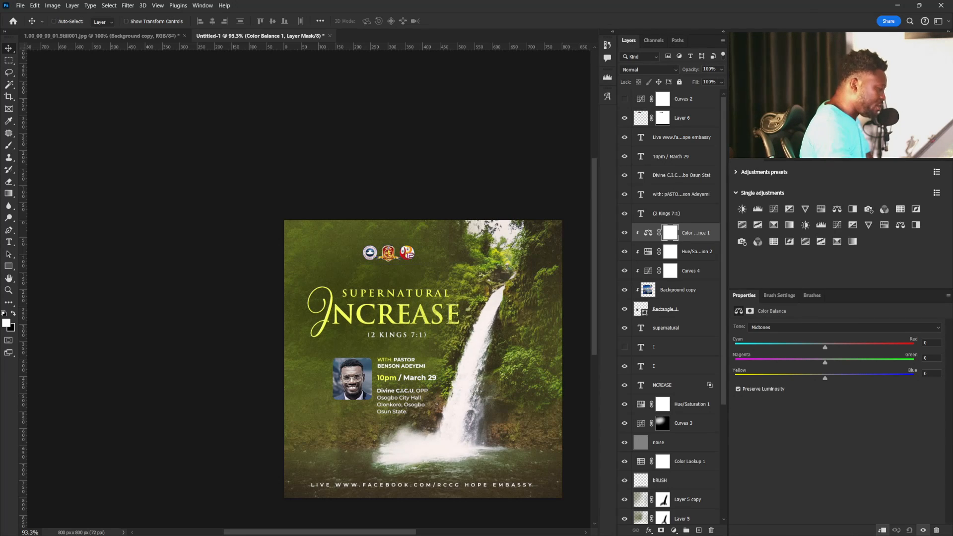
drag(825, 365, 764, 385)
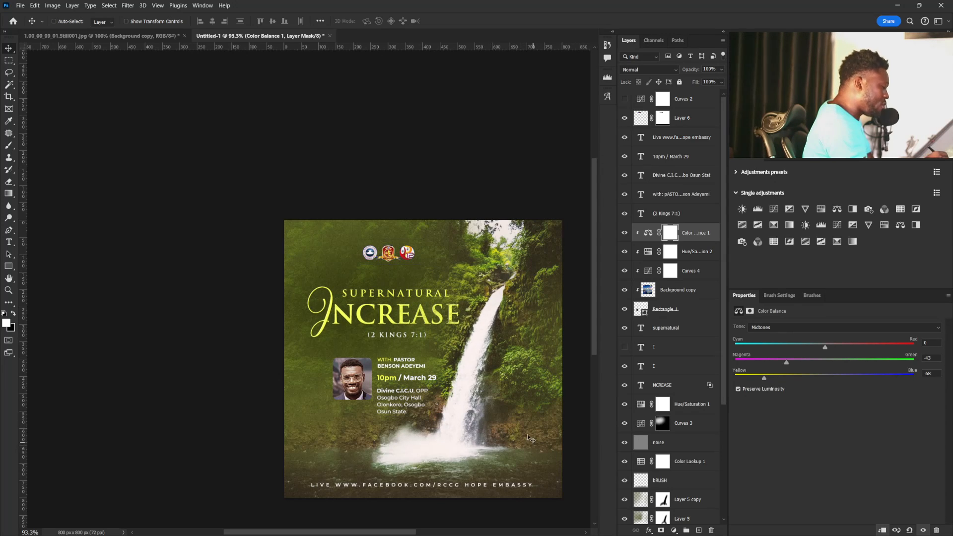
mouse_move(764, 379)
mouse_down()
mouse_move(754, 380)
mouse_move(775, 363)
mouse_up()
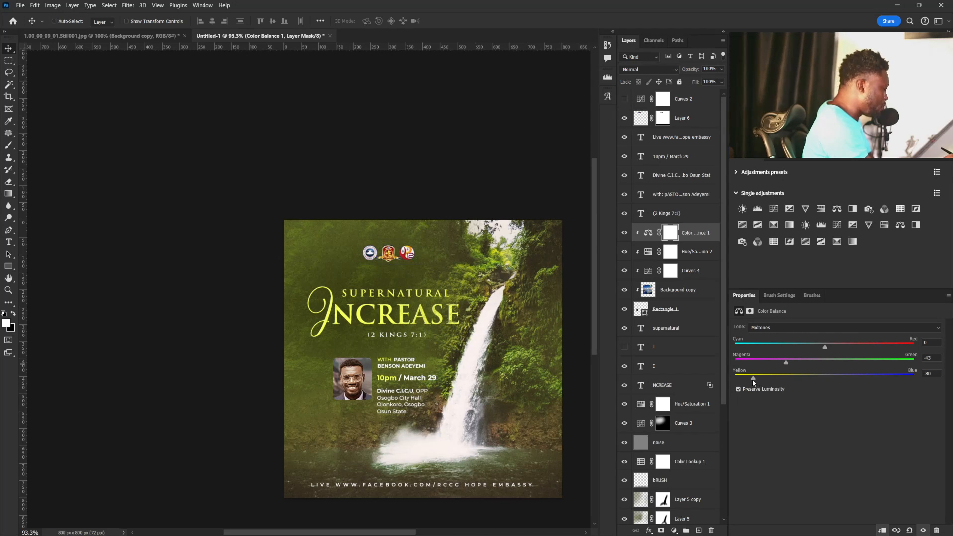
drag(754, 380, 748, 380)
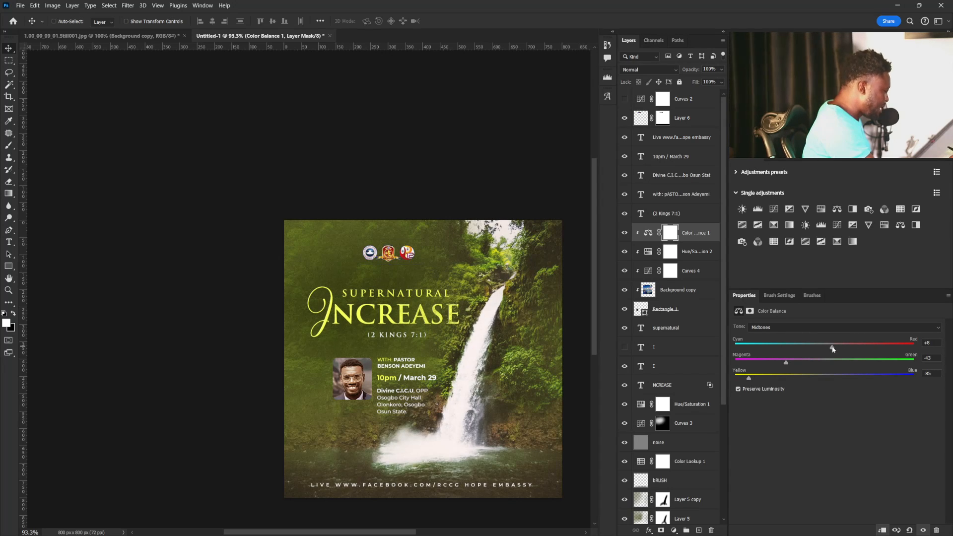
drag(826, 347, 830, 348)
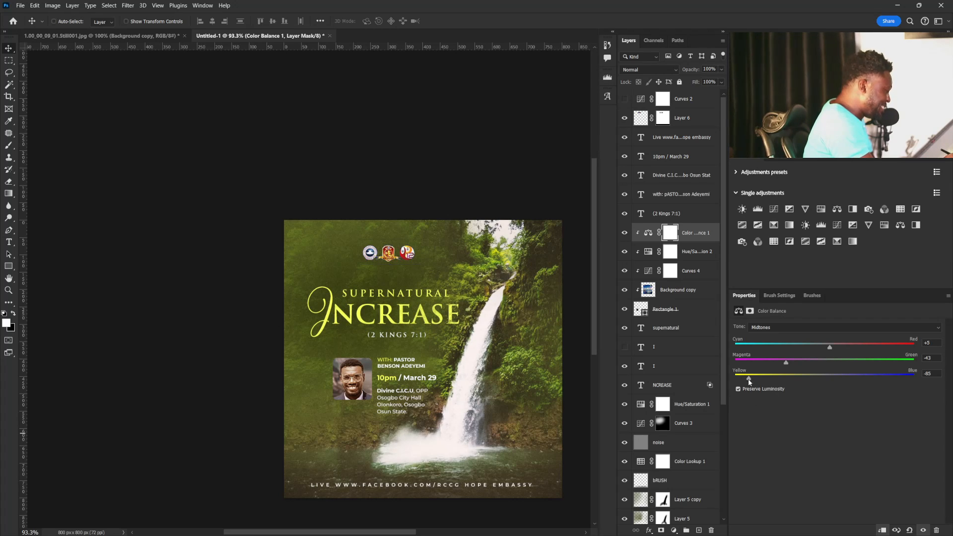
drag(749, 380, 748, 379)
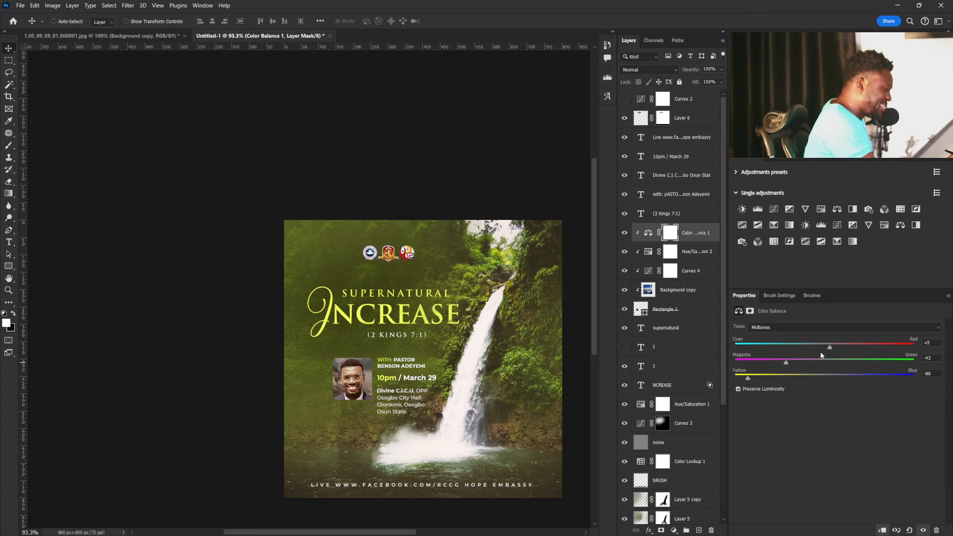
Set the portrait's Color Balance shadows to magenta -6 and yellow -38.
click(774, 328)
click(770, 338)
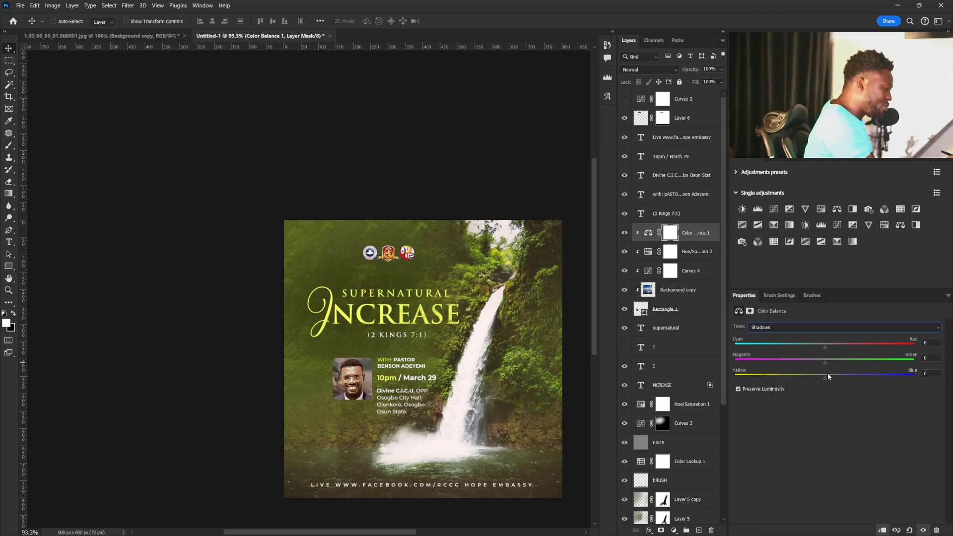
drag(827, 377, 805, 380)
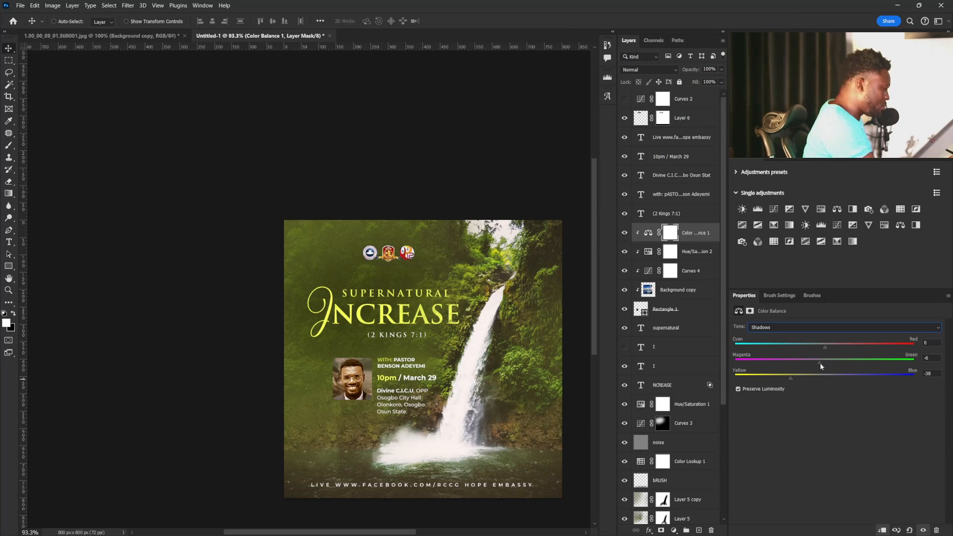
Refine the Color Balance midtones to magenta -39 and yellow -82, and fine-tune the saturation of the portrait's Hue/Saturation adjustment.
click(824, 328)
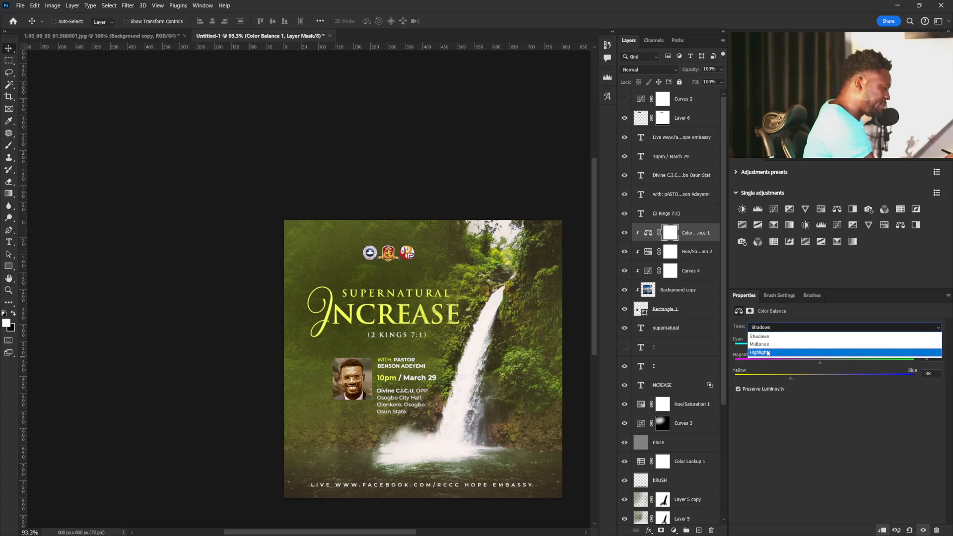
click(795, 342)
drag(758, 378, 790, 365)
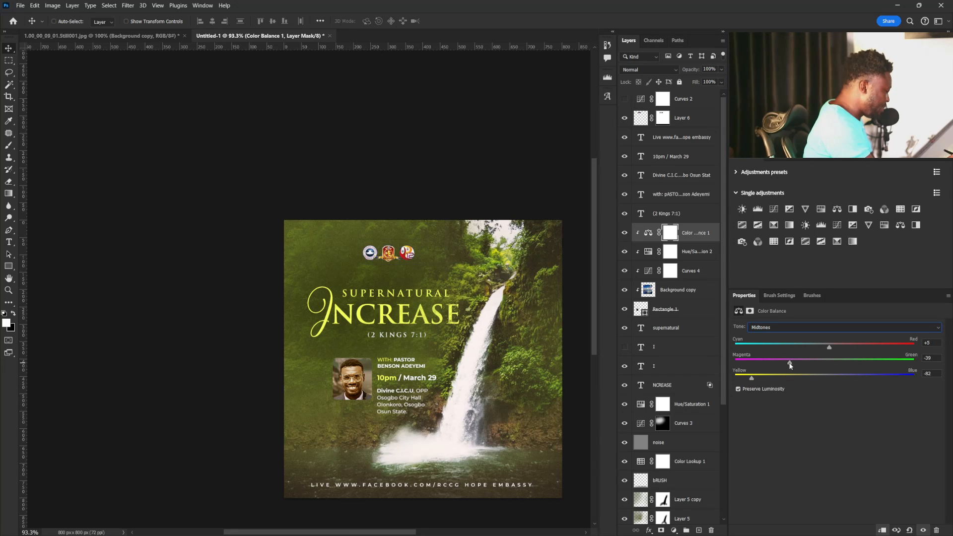
click(647, 249)
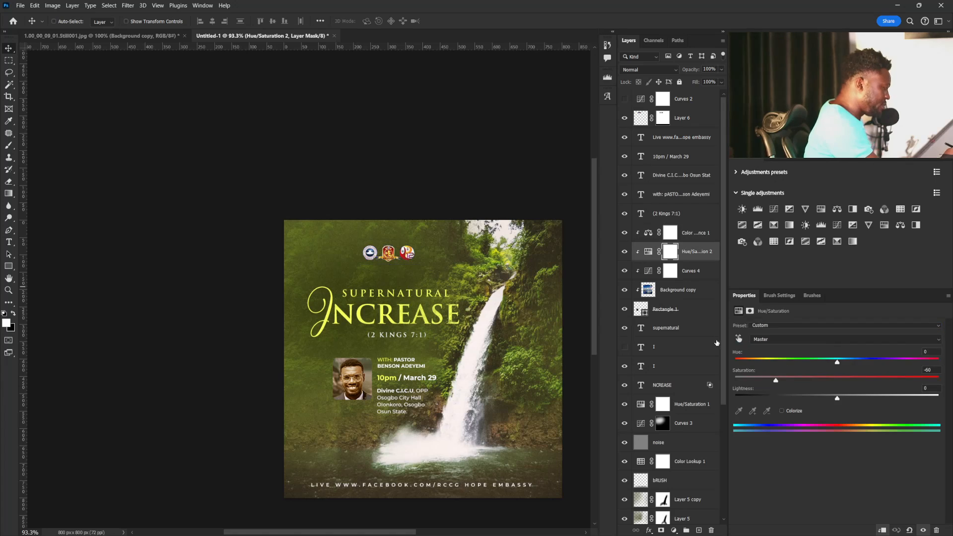
drag(771, 380, 772, 384)
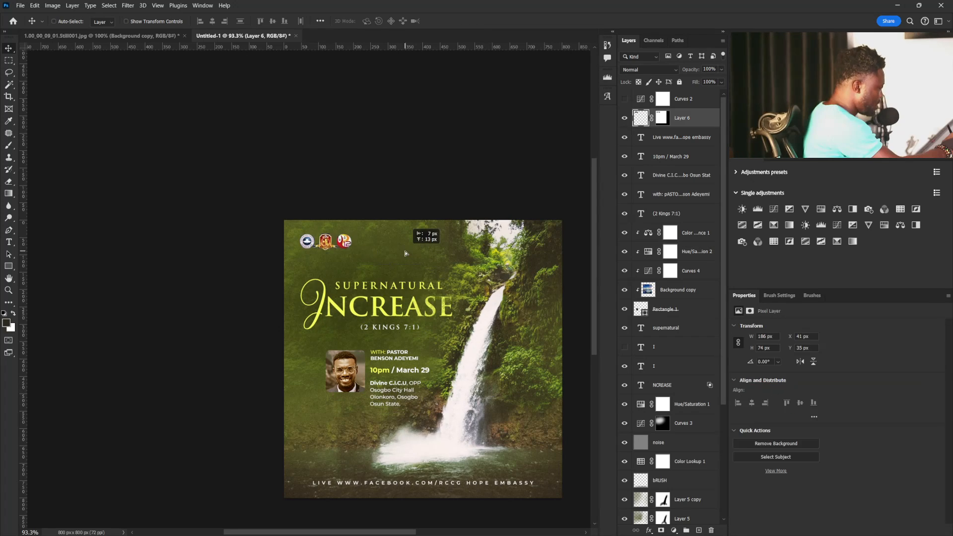
Move the logos into the flyer's upper-left corner, at about X 34 px and Y 35 px.
drag(405, 252, 406, 254)
mouse_move(505, 427)
mouse_down()
mouse_move(486, 428)
mouse_move(504, 430)
mouse_up()
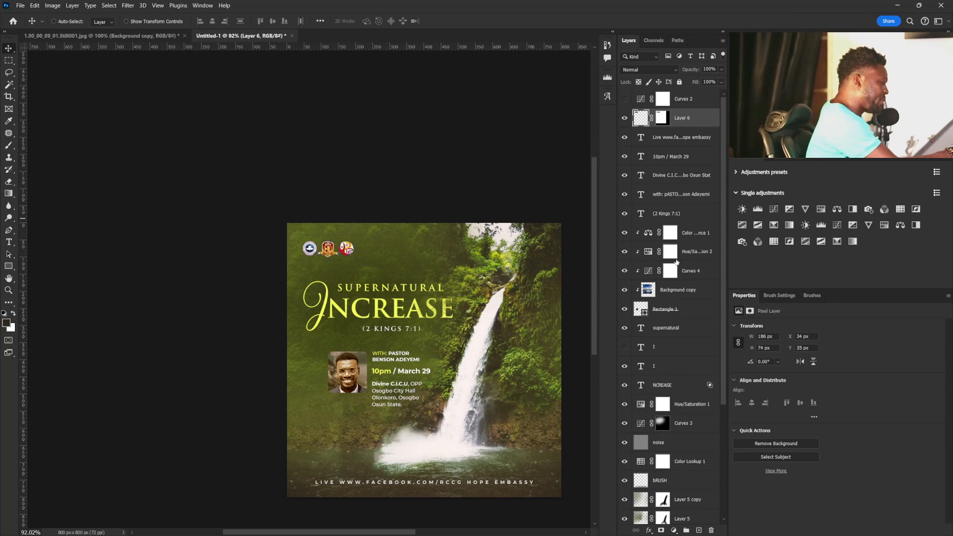
Set the saturation of the waterfall background's Hue/Saturation adjustment to +35.
click(641, 405)
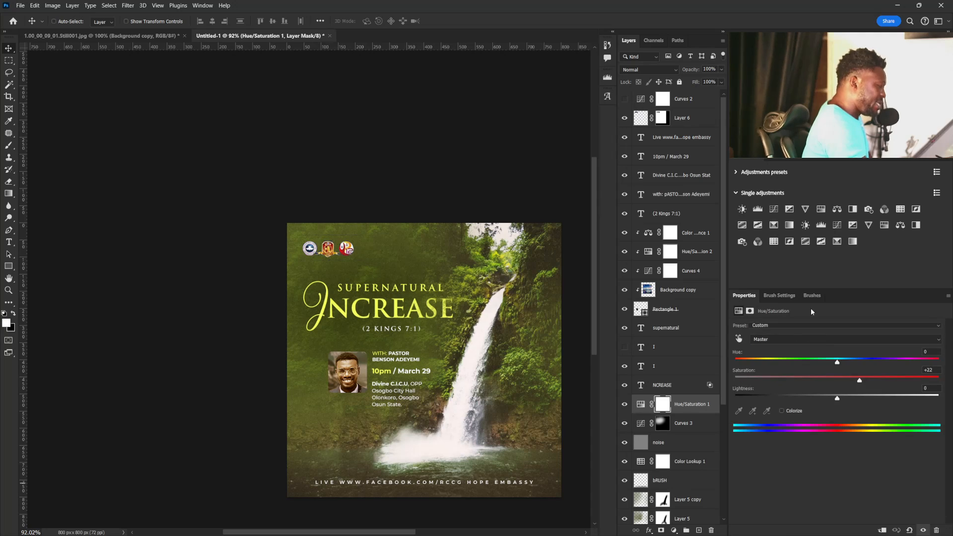
drag(836, 378, 873, 382)
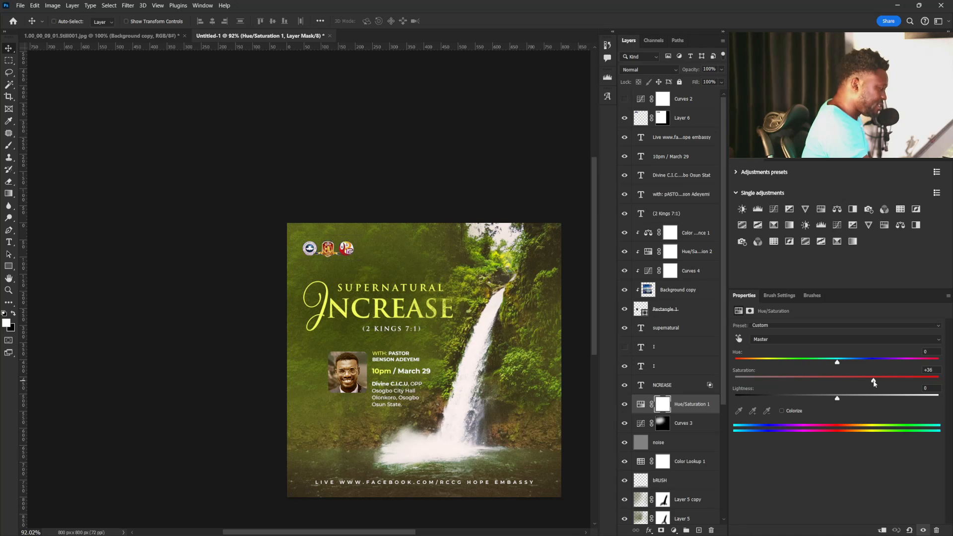
scroll(451, 310, down, 3)
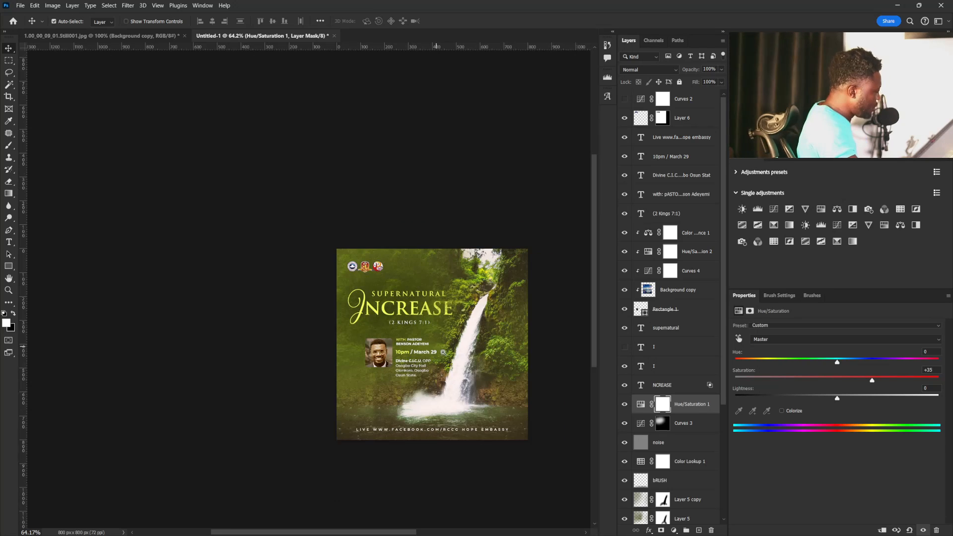
Compare the redesigned waterfall flyer with the original flyer document.
scroll(440, 350, up, 5)
drag(458, 369, 383, 315)
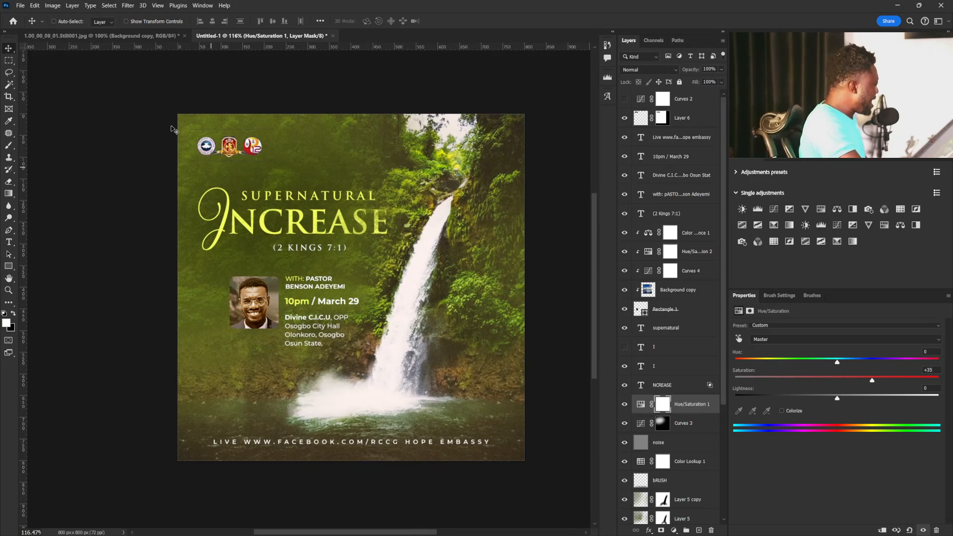
click(69, 37)
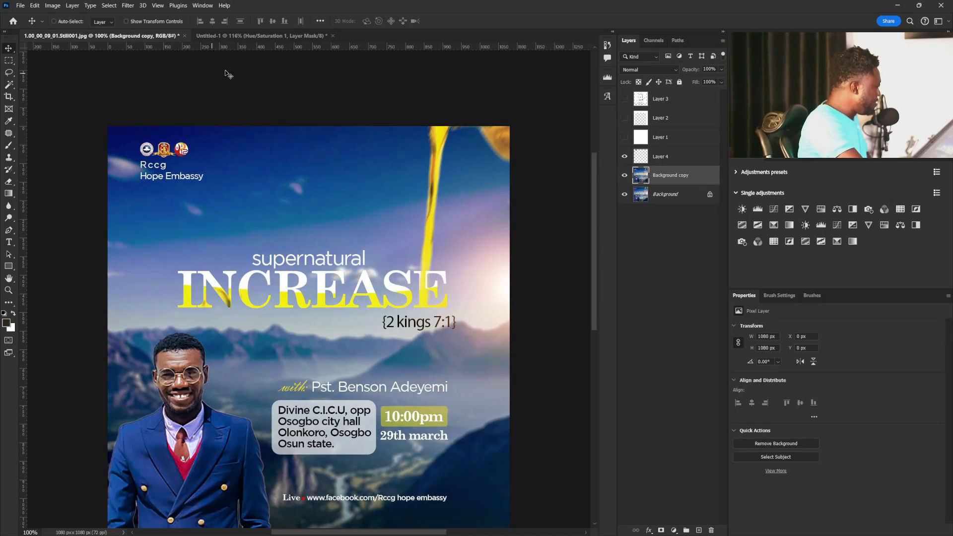
click(246, 37)
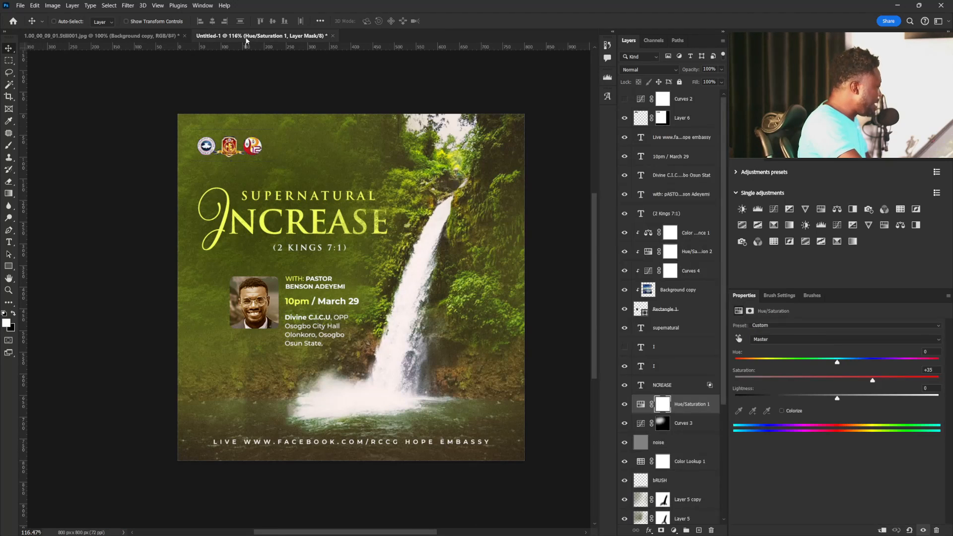